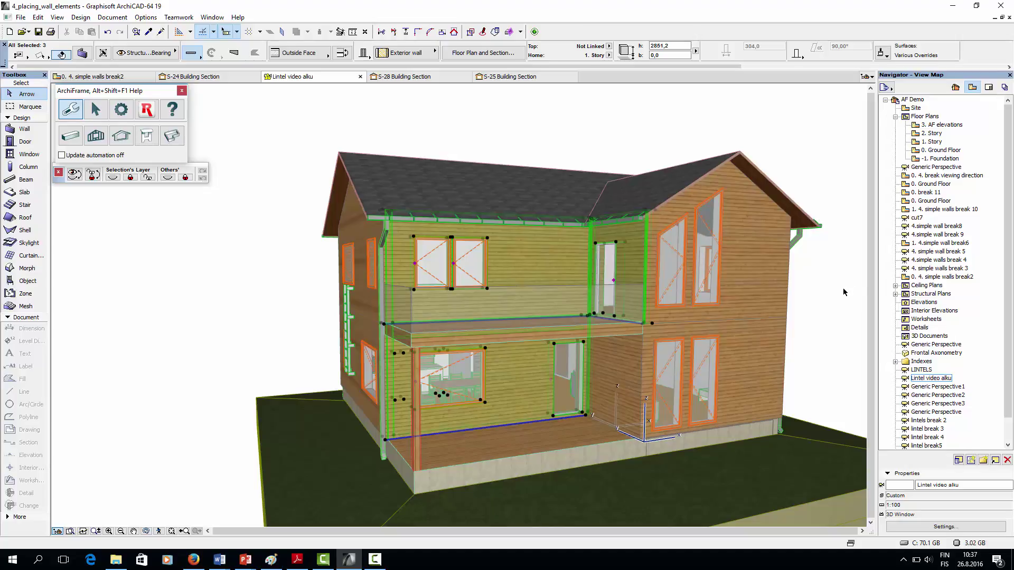
Examine the house's exterior walls from the gable side and the terrace side, checking the upper-storey gable wall.
key("o")
left_click_drag(840, 296, 545, 235)
key("Escape")
left_click(586, 273)
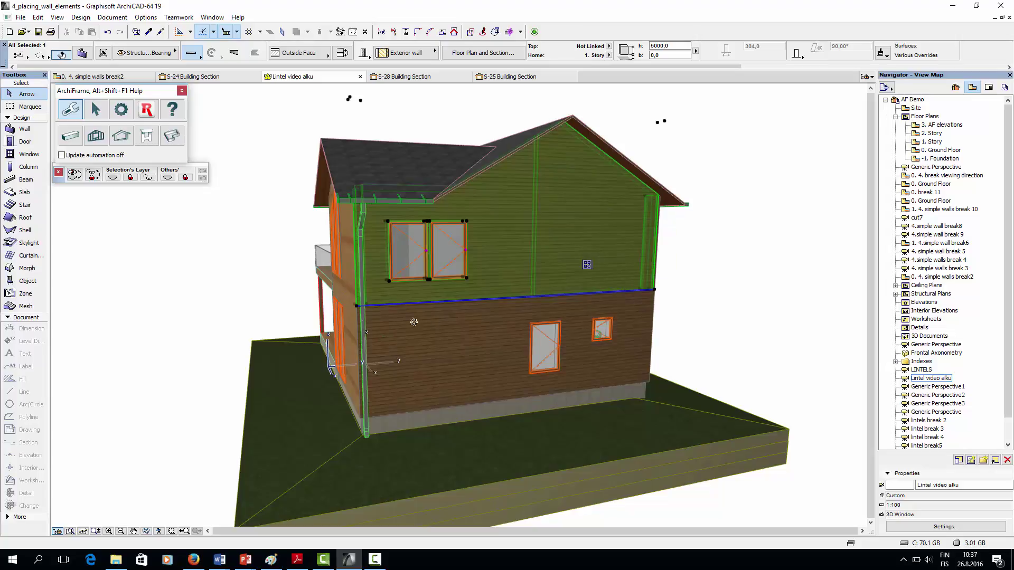
key("o")
left_click_drag(271, 310, 401, 340)
scroll(710, 324, "up", 5)
scroll(709, 325, "down", 6)
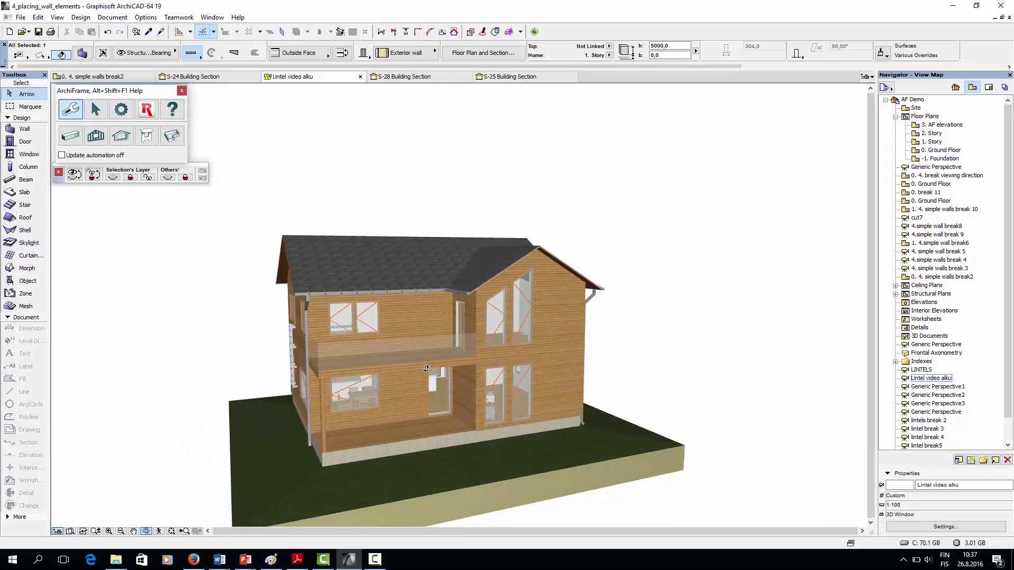
left_click_drag(430, 386, 392, 390)
Select the ground-floor exterior wall behind the terrace and show it in the floor plan.
left_click(390, 392)
left_click(97, 110)
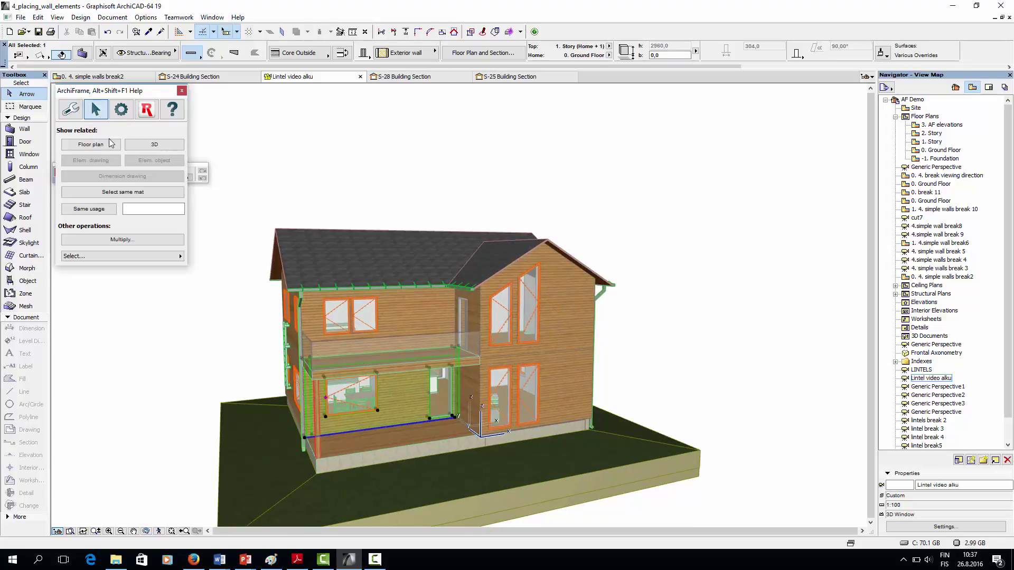
left_click(90, 145)
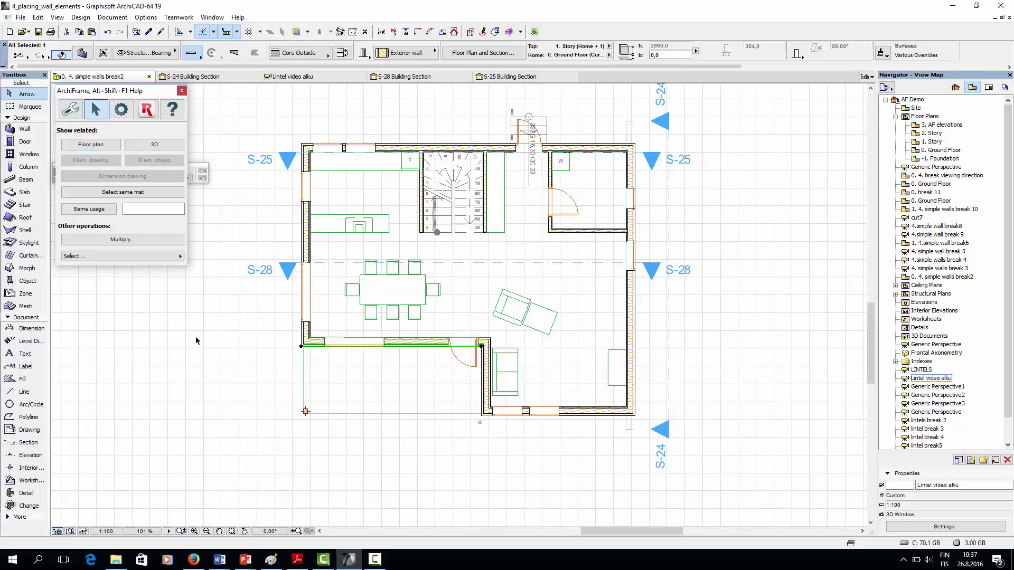
Open the ArchiFrame frame element settings and choose DEMO EXT1 as the element type.
left_click(70, 110)
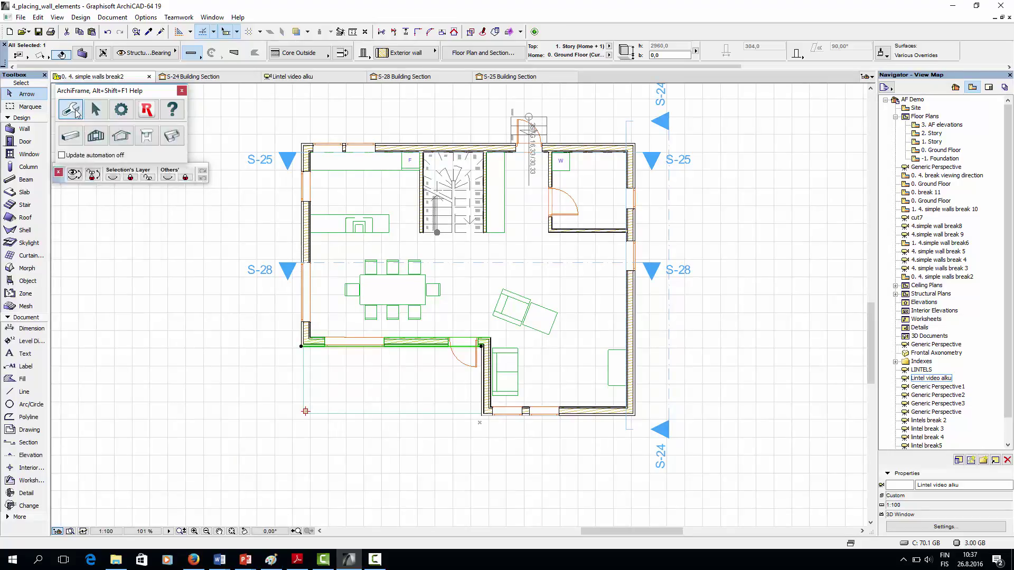
left_click(94, 140)
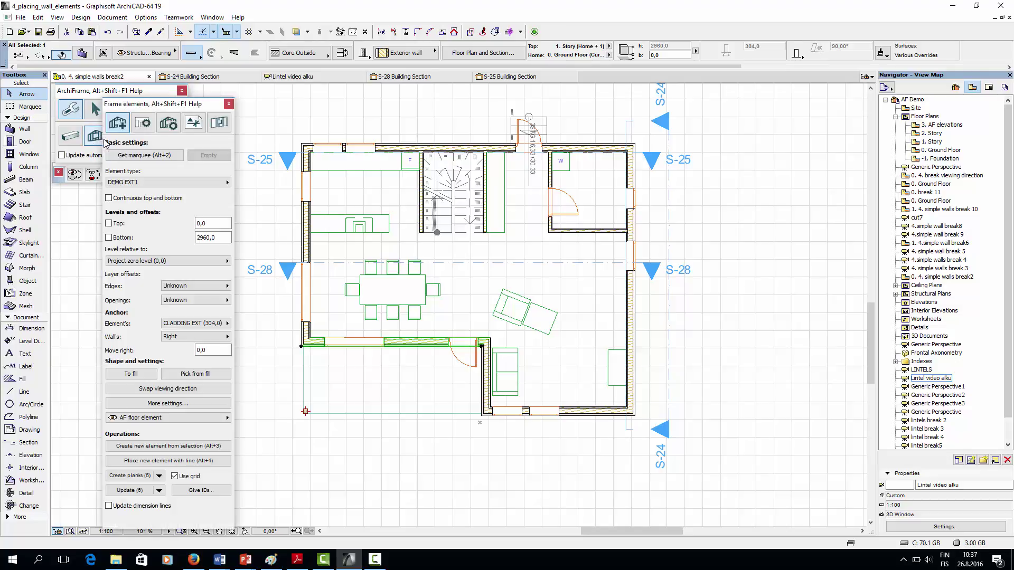
left_click(157, 183)
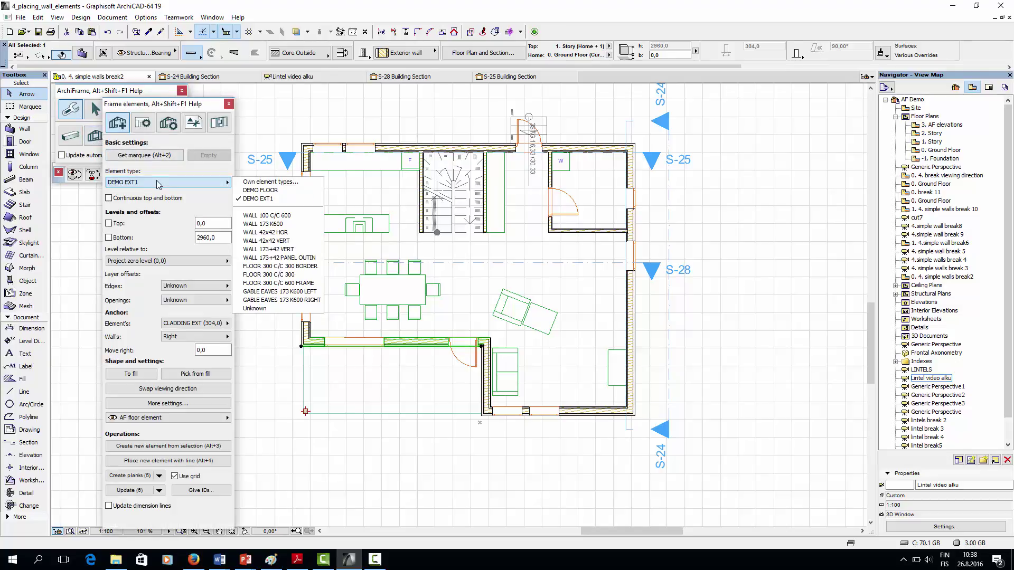
left_click(259, 199)
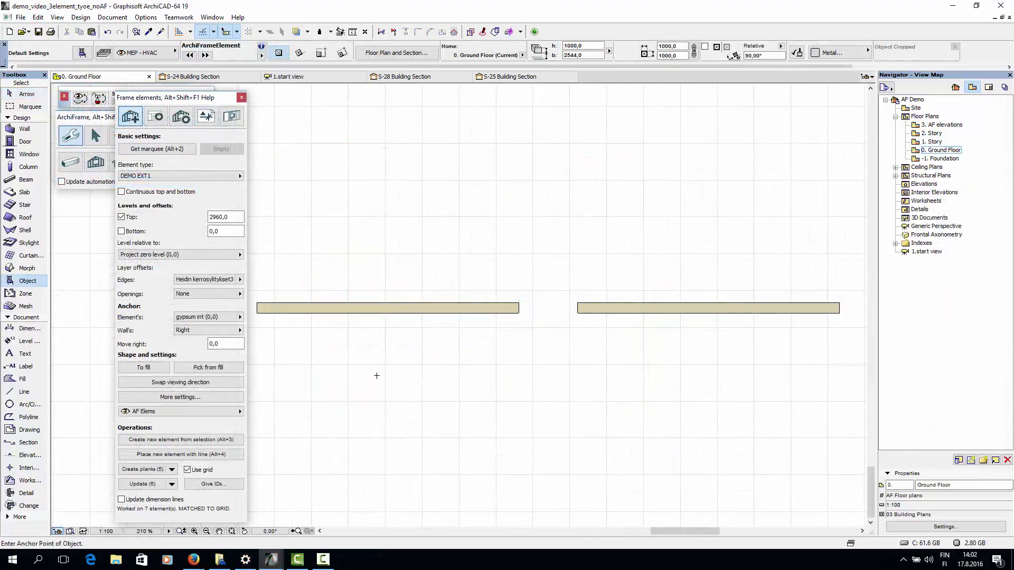
Check the height settings of the two separate walls in the demo floor plan.
left_click(464, 313, "shift")
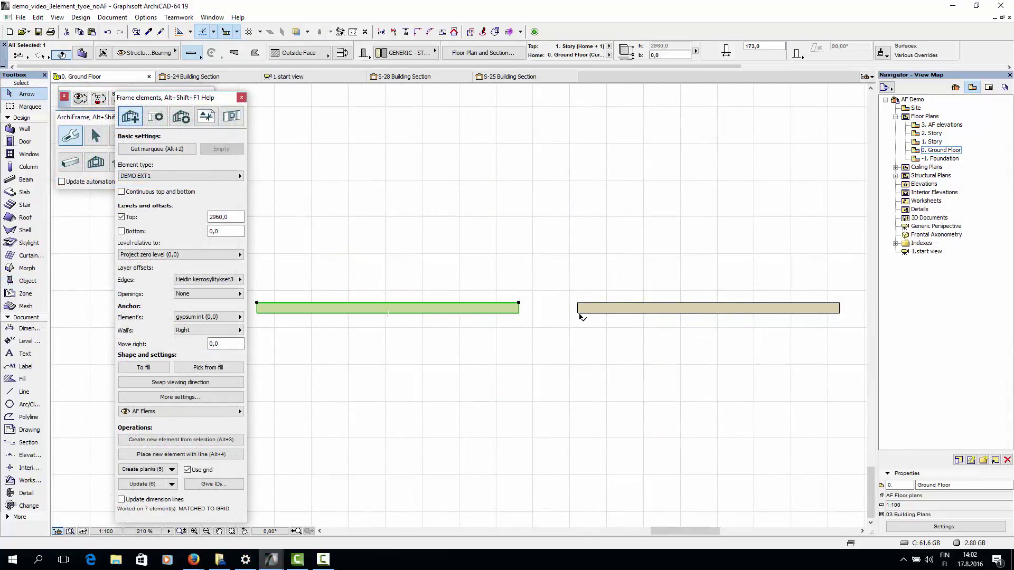
left_click(582, 315)
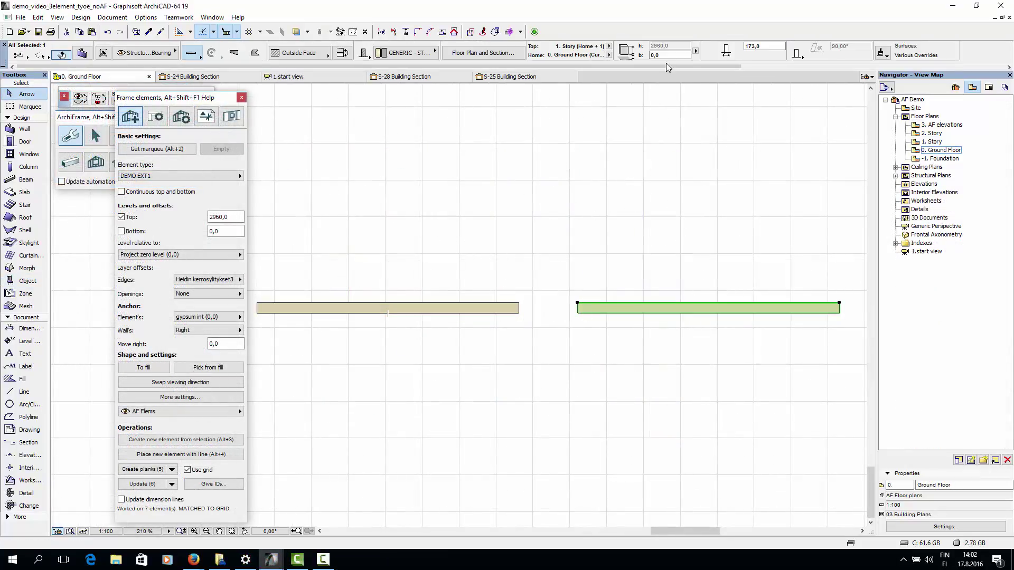
left_click(520, 311)
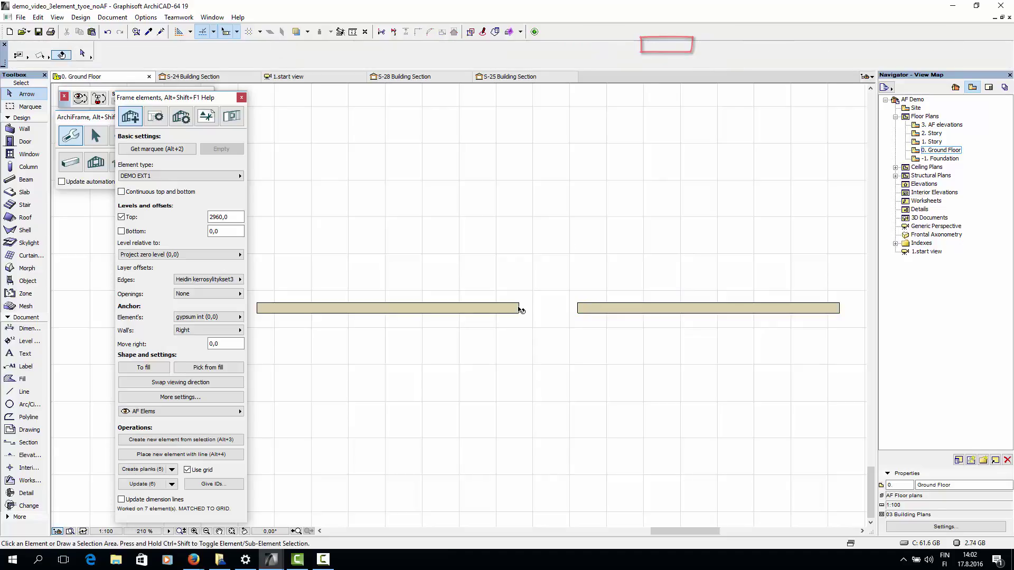
left_click(518, 310)
left_click(546, 261)
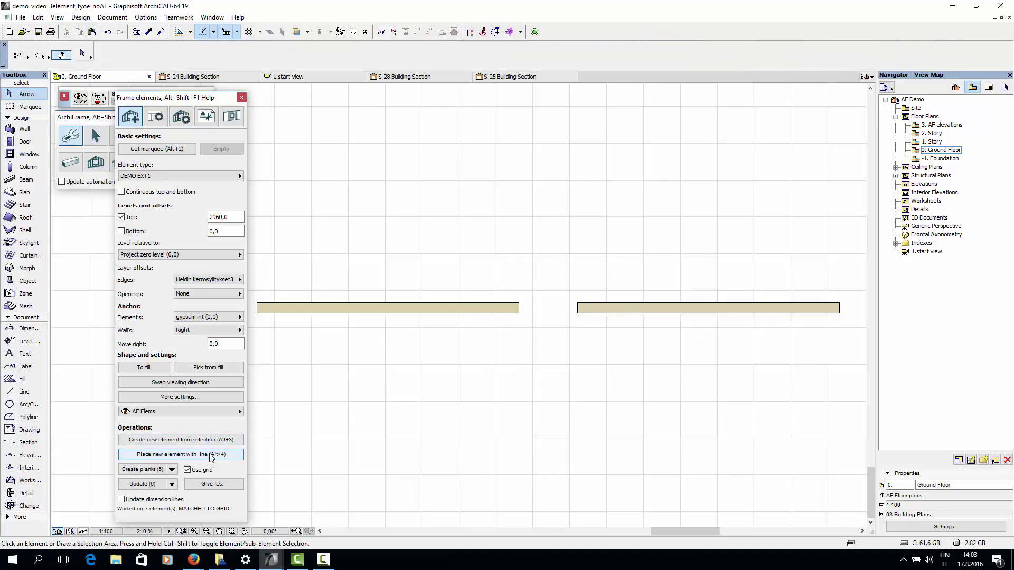
Set the element's top level to 5000 and place a DEMO EXT1 element along the first wall's full upper edge.
left_click(143, 219)
type("5000")
left_click(190, 454)
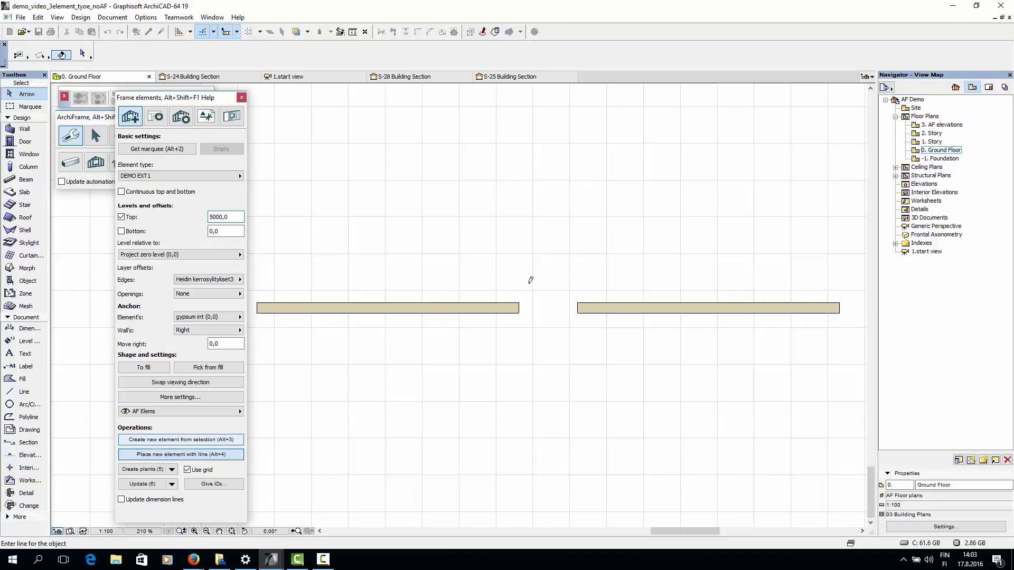
left_click(518, 304)
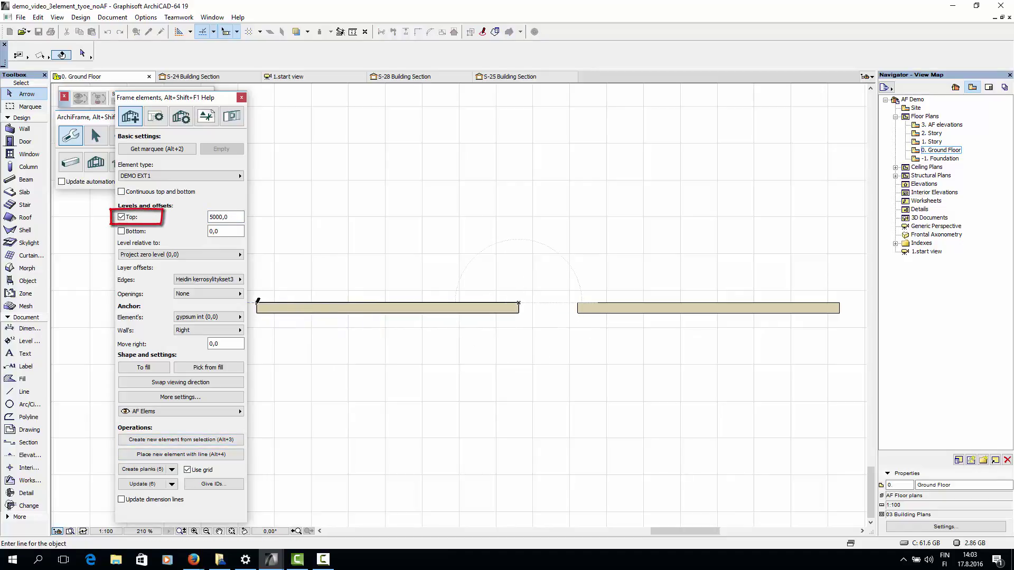
left_click(257, 305)
Turn off the fixed top level and place a DEMO EXT1 element along the second wall's full upper edge.
left_click(600, 309)
left_click(123, 218)
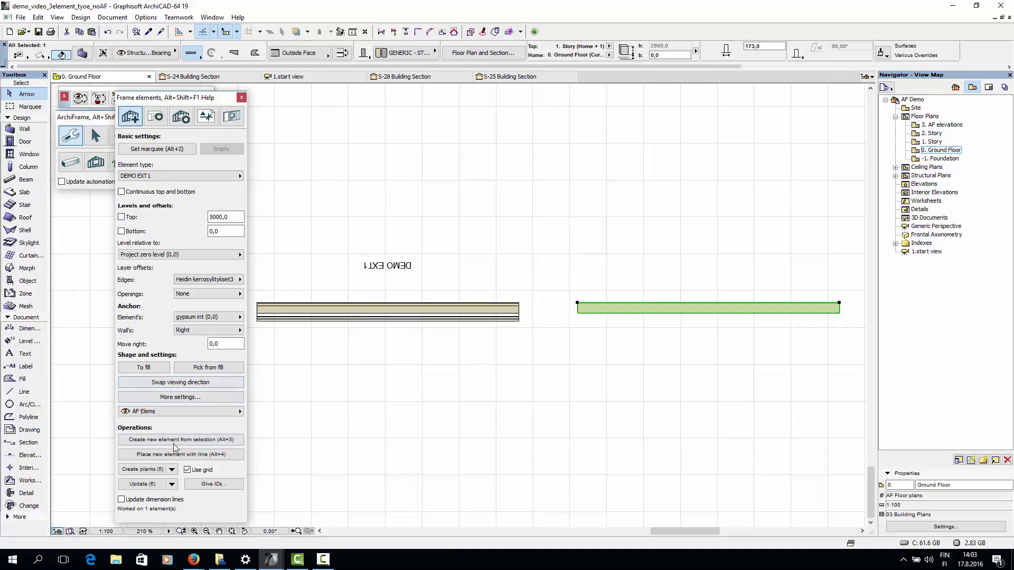
left_click(180, 454)
left_click(839, 303)
left_click(577, 303)
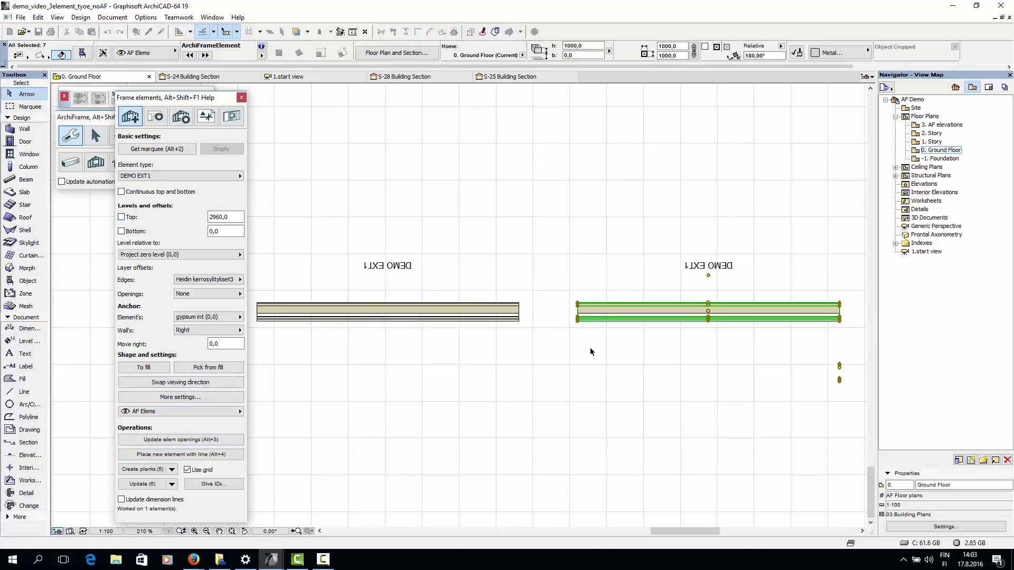
Show both walls with their elements in 3D and compare their heights, checking the taller element.
left_click(636, 353)
left_click(510, 352)
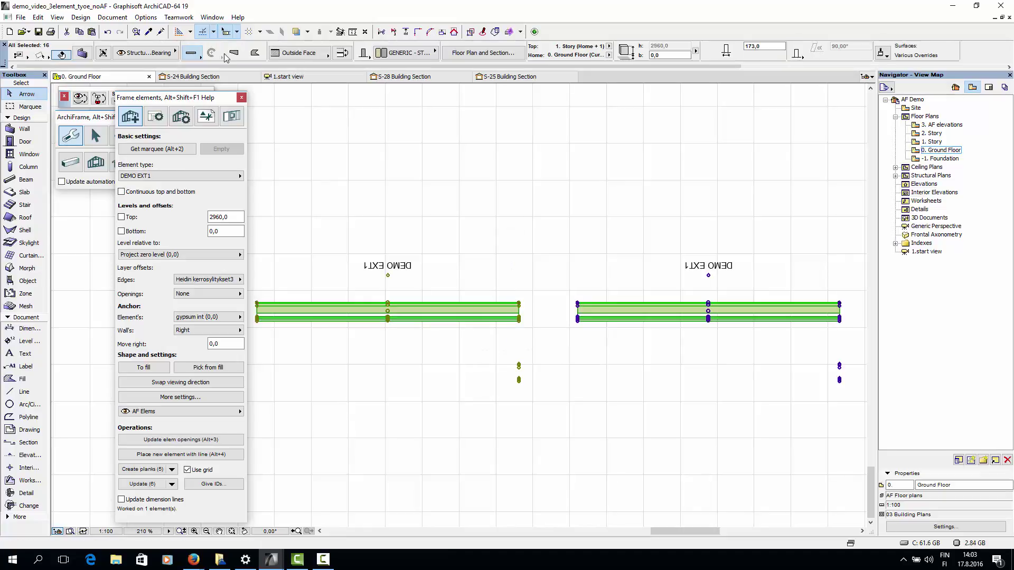
left_click(57, 17)
mouse_move(113, 252)
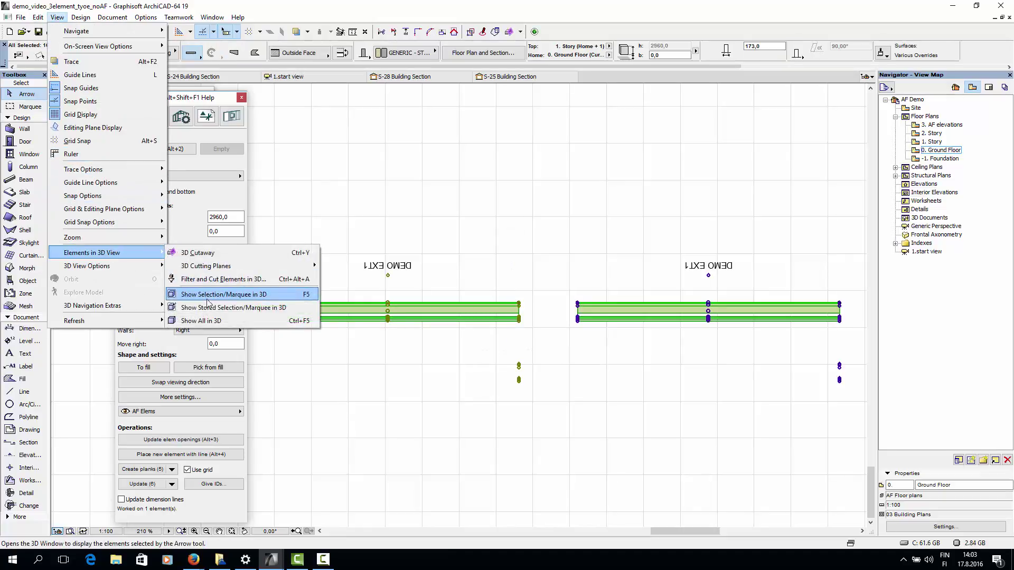
left_click(230, 295)
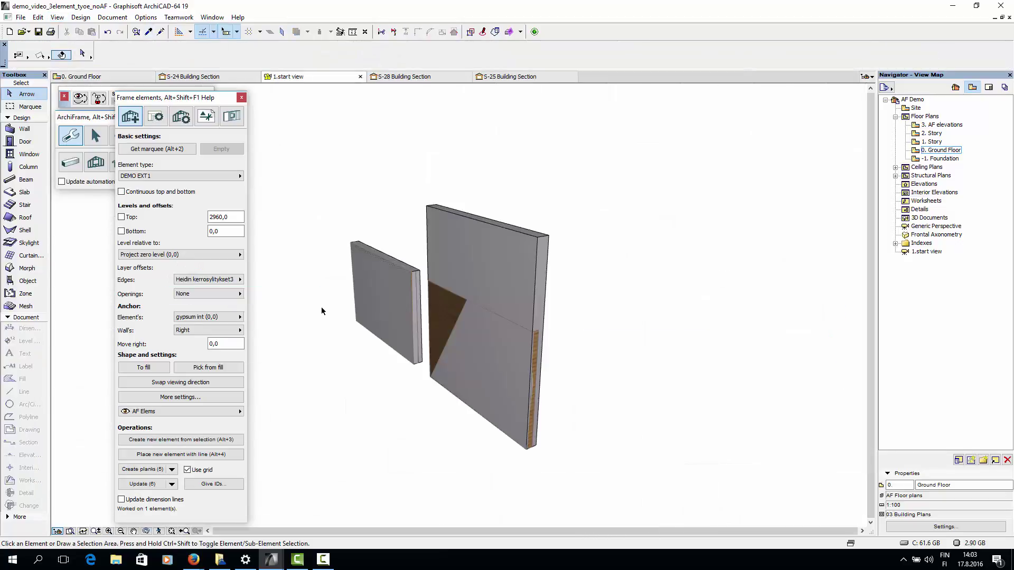
left_click(464, 261)
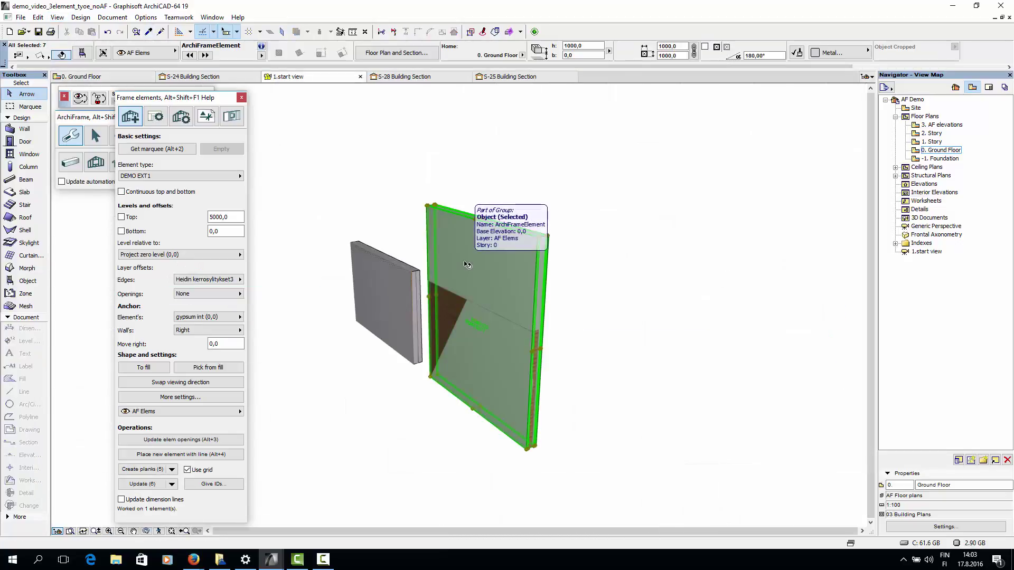
left_click(385, 385)
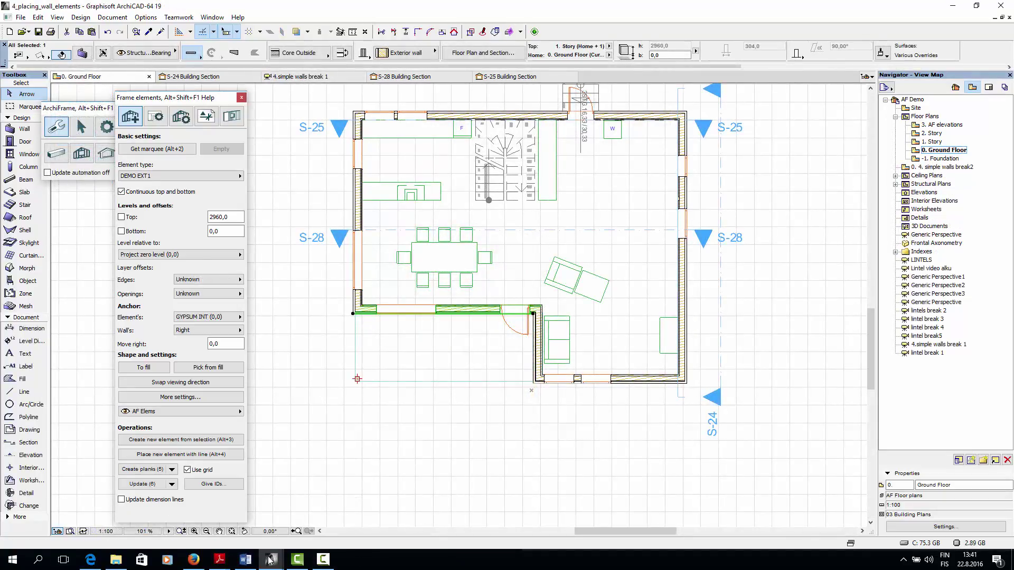
Switch to the demotalo31 model and examine how the ground-floor wall frame meets the second-storey floor joists.
mouse_move(270, 559)
left_click(301, 541)
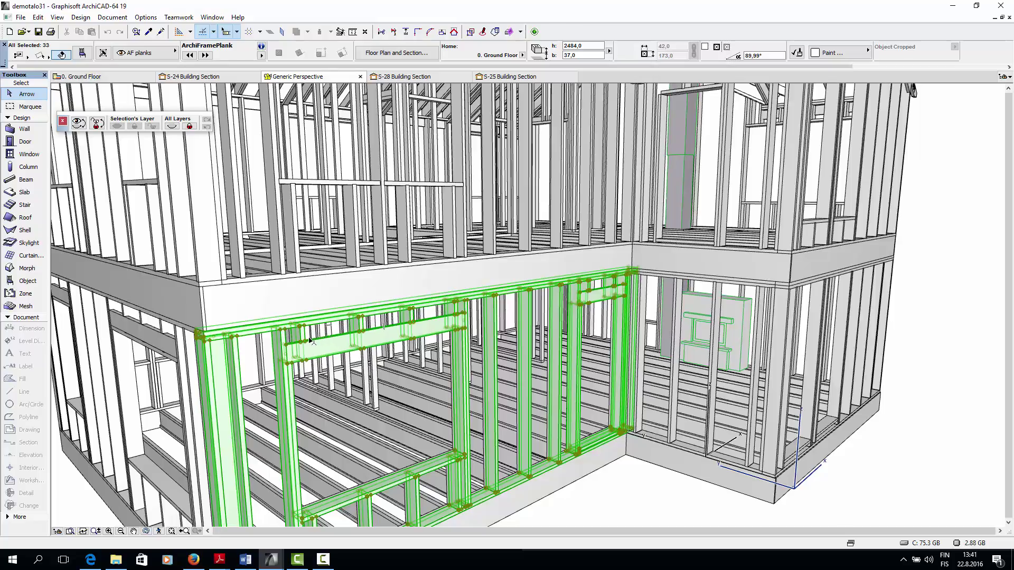
key("o")
mouse_move(339, 327)
left_mouse_down()
mouse_move(322, 324)
mouse_move(340, 319)
left_mouse_up()
key("Escape")
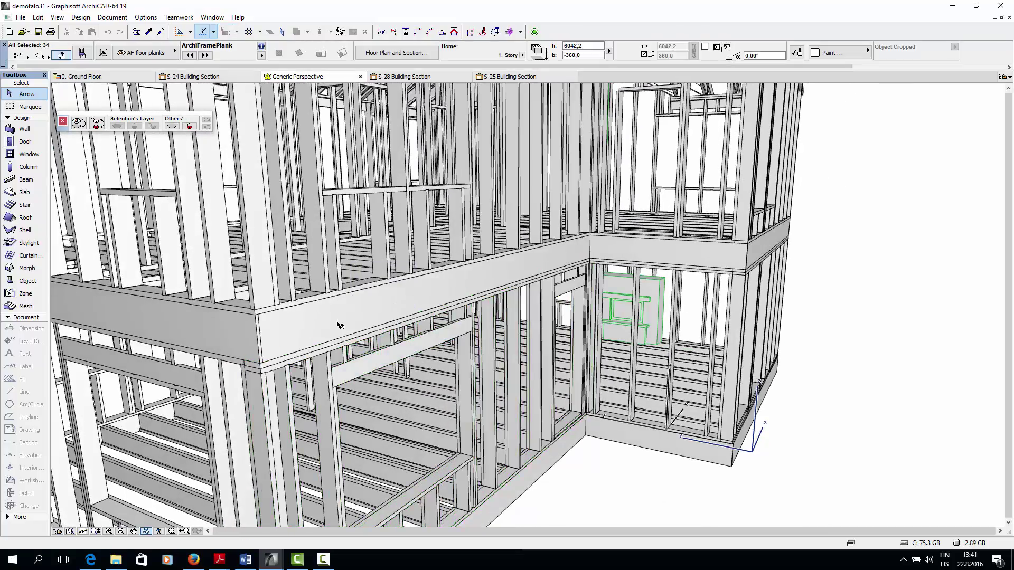
left_click(335, 324)
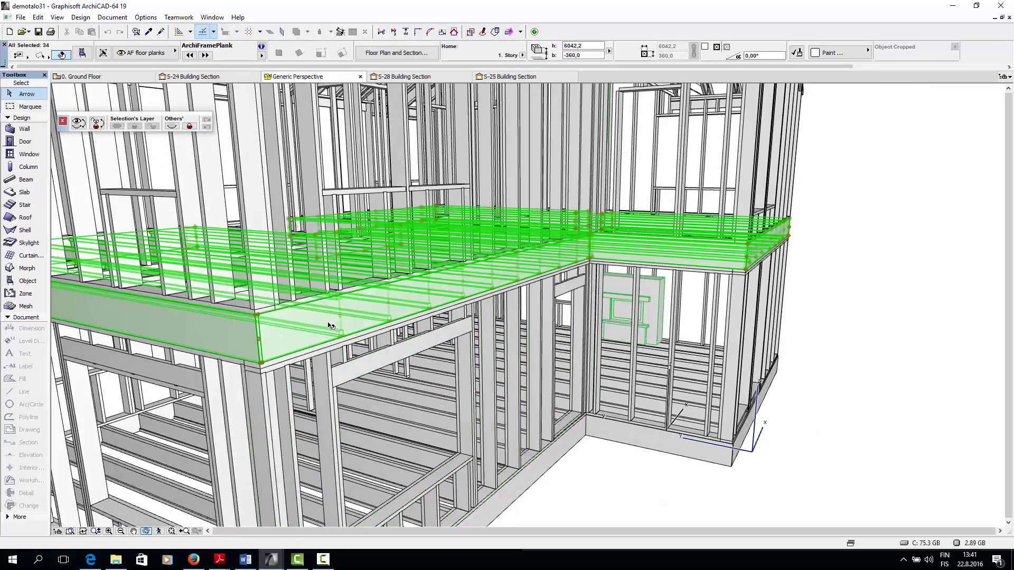
left_click(311, 361)
Switch back to the 4_placing_wall_elements project and open its 3D view 4.simple walls break 1.
mouse_move(270, 564)
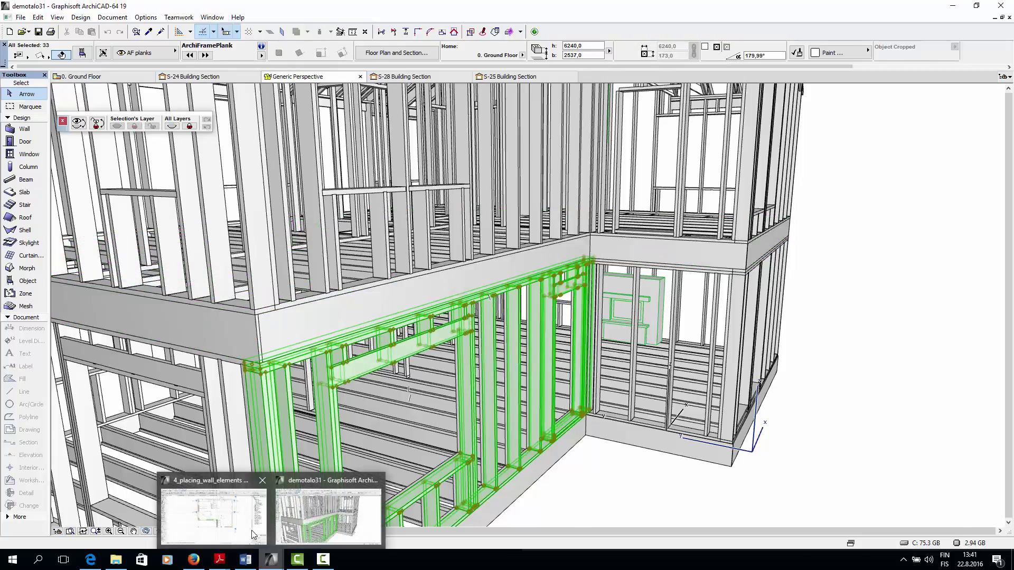
left_click(252, 530)
left_click(299, 77)
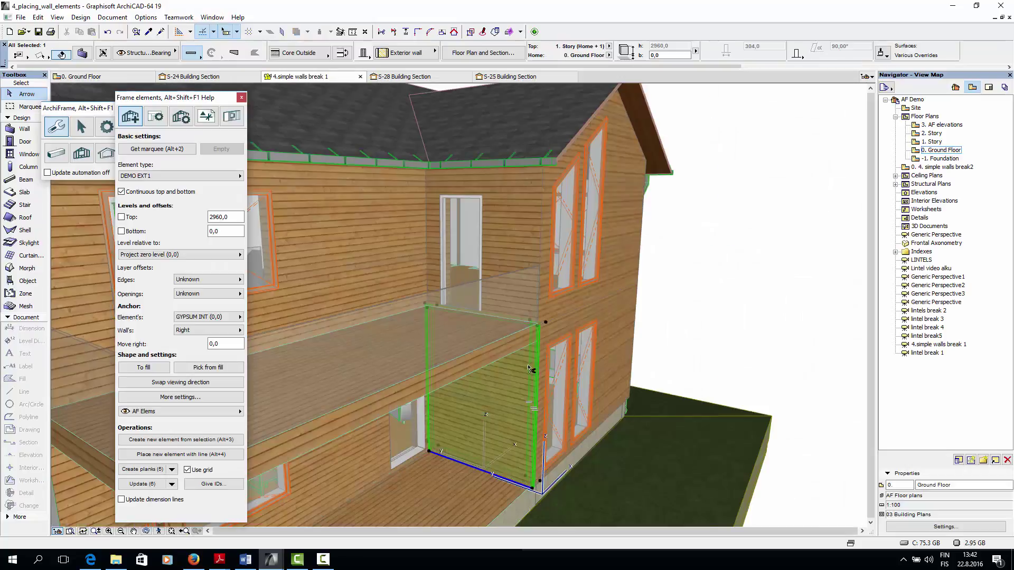
Set the Structural - Bearing layer to wireframe display in the layer settings.
key("ctrl+l")
scroll(533, 331, "down", 5)
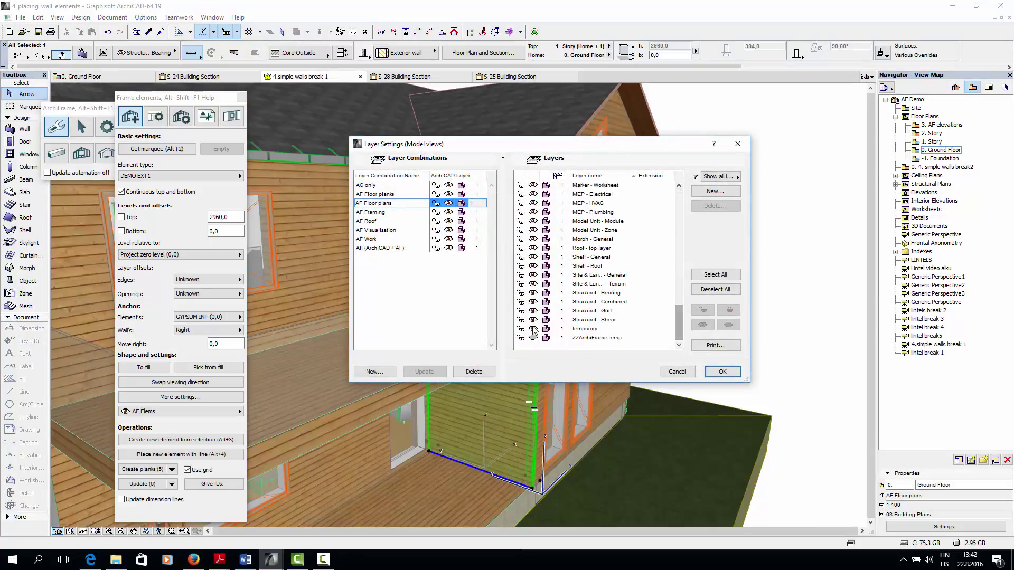
left_click(535, 294)
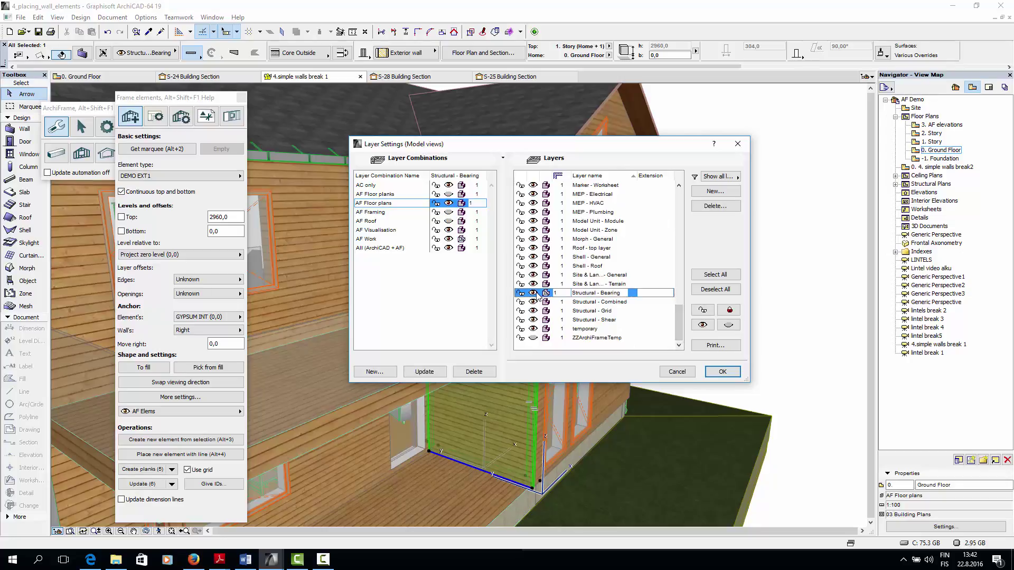
left_click(722, 372)
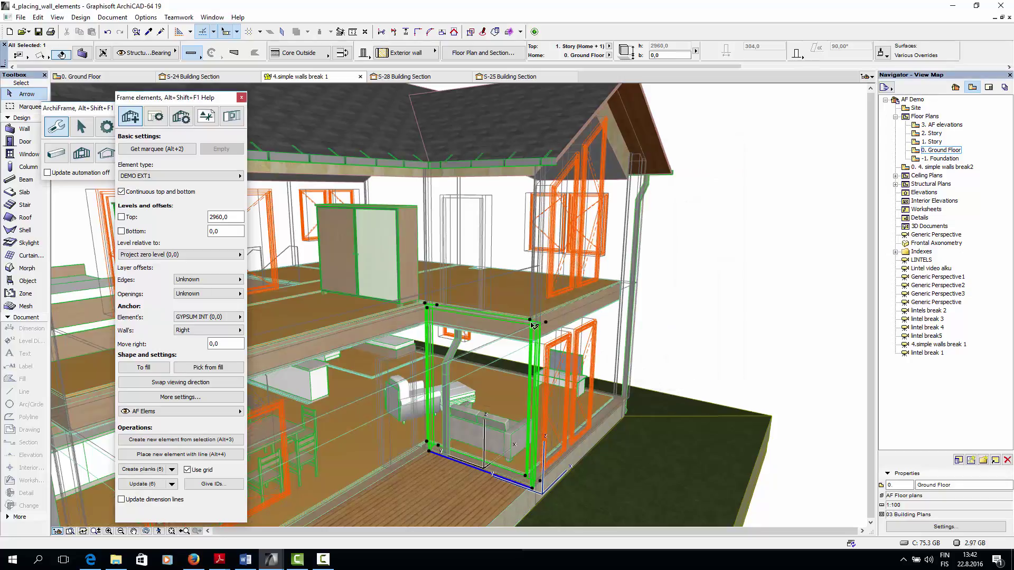
Select the second-storey floor slab and check the thickness of the main structural timber skin in its Floor 2nd storey composite.
scroll(504, 325, "up", 3)
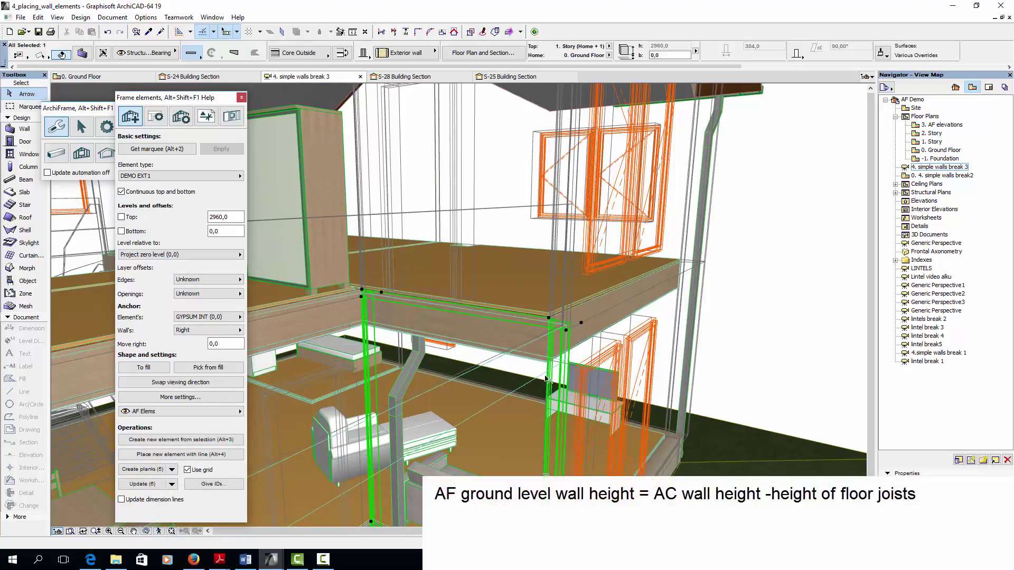
left_click(678, 294)
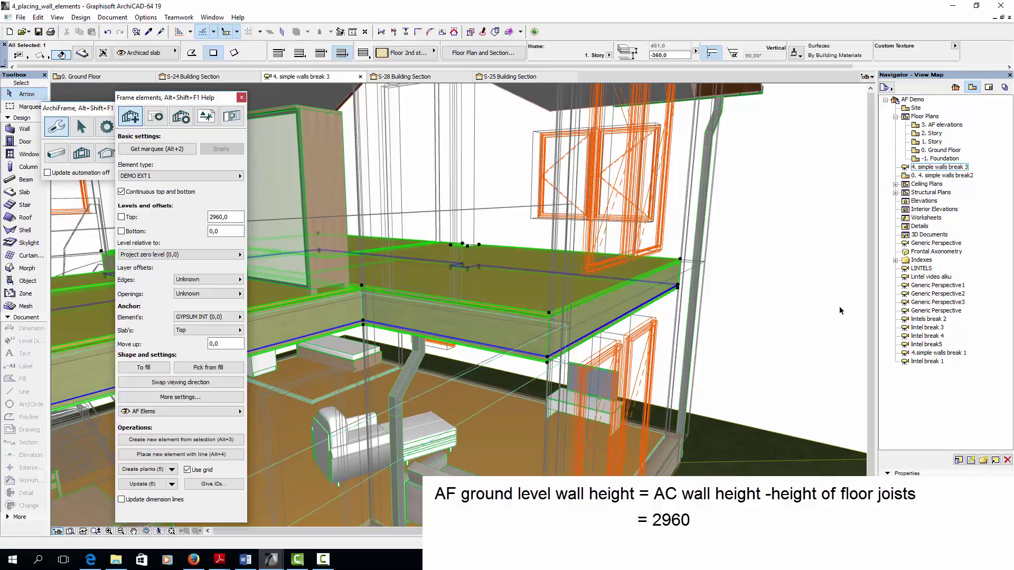
left_click(146, 18)
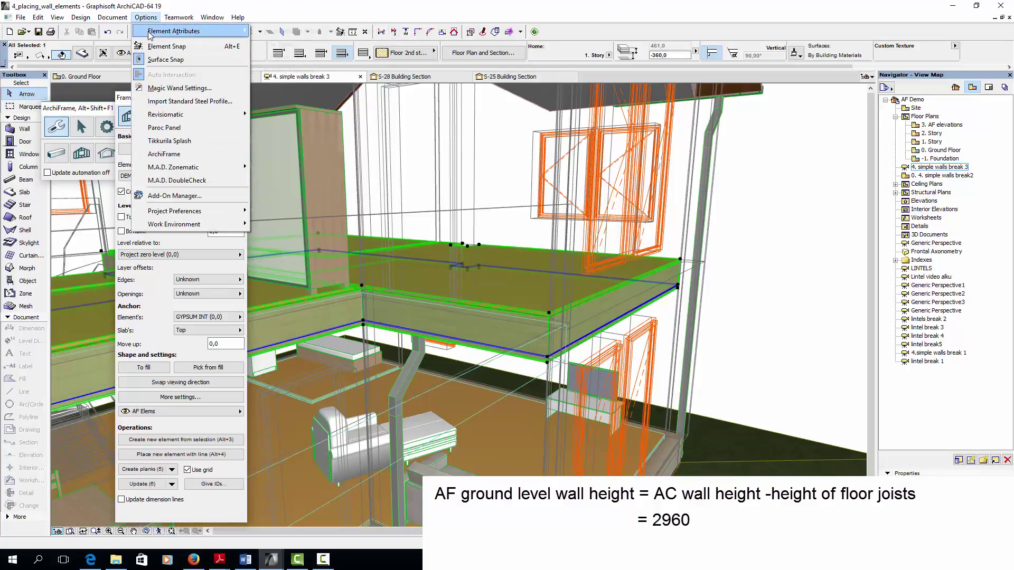
mouse_move(151, 32)
left_click(309, 84)
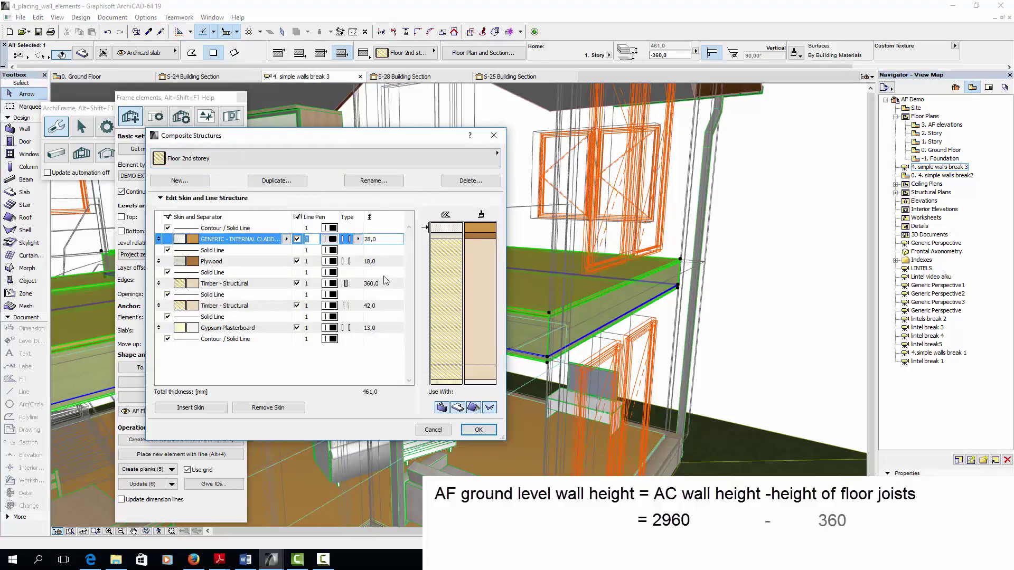
left_click(360, 283)
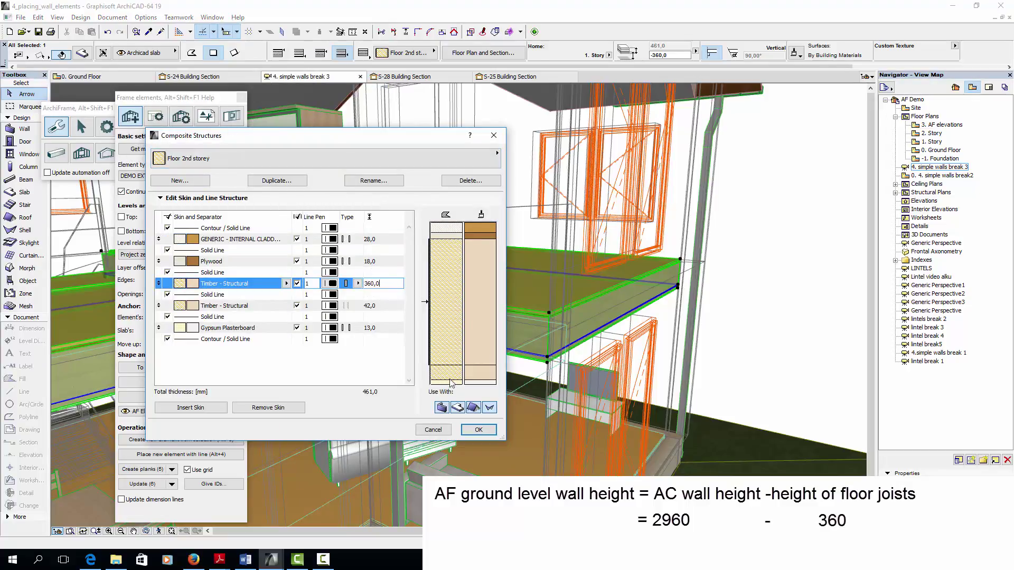
left_click(468, 430)
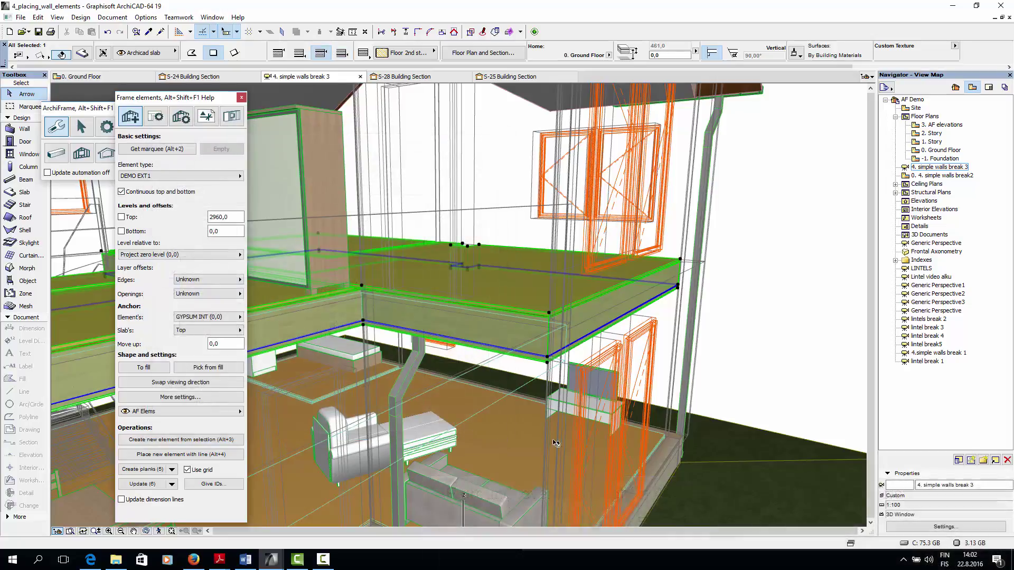
Override the frame element's levels with a top at 2600,0 and enable the bottom level at 0,0.
double_click(216, 221)
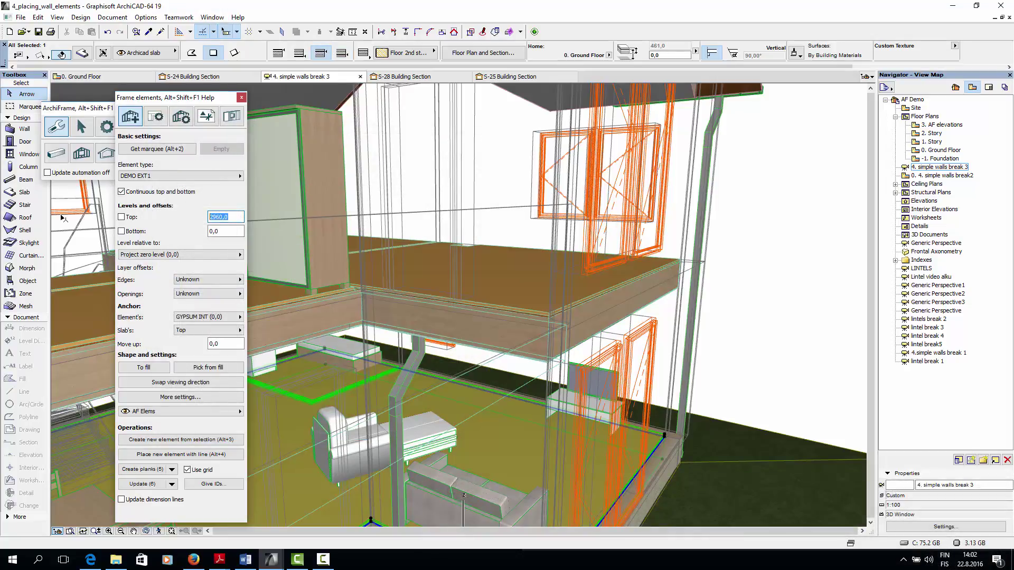
type("2")
key("Return")
middle_click_drag(560, 446, 525, 465, "shift")
left_click(520, 475)
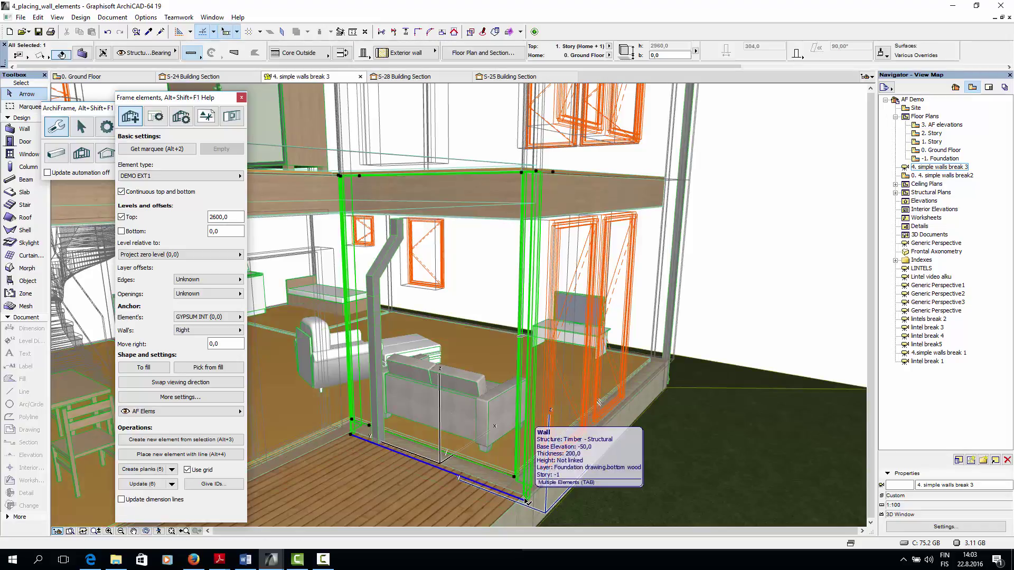
left_click(662, 55)
left_click(730, 248)
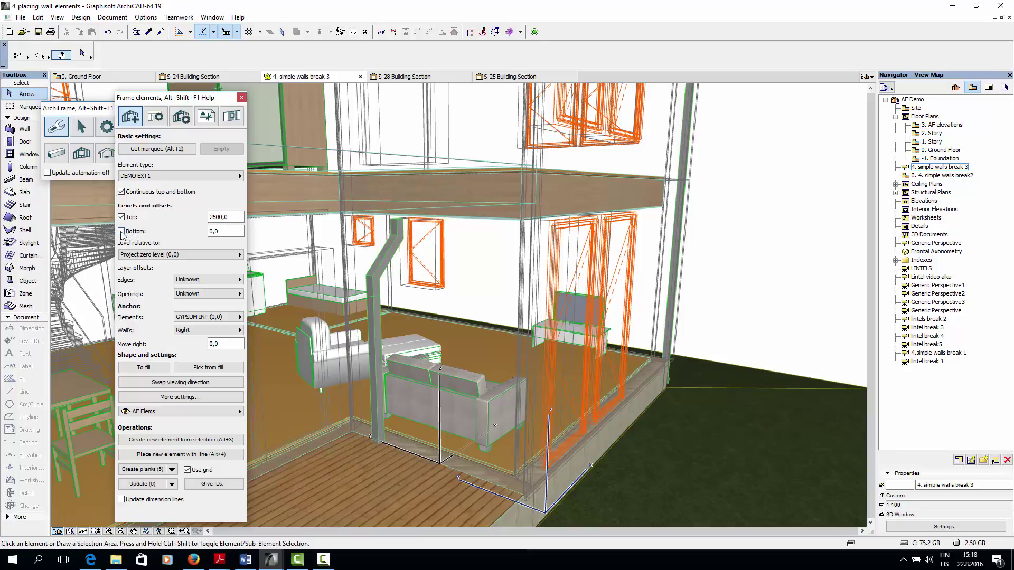
left_click(121, 231)
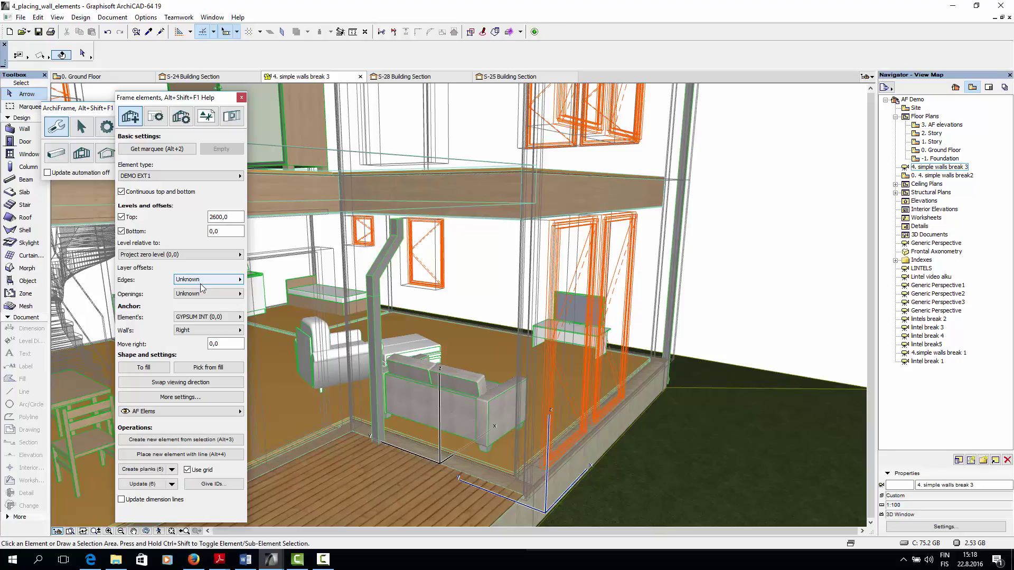
Review the available layer offsets for openings and the element and wall anchor options for the frame element.
left_click(338, 427)
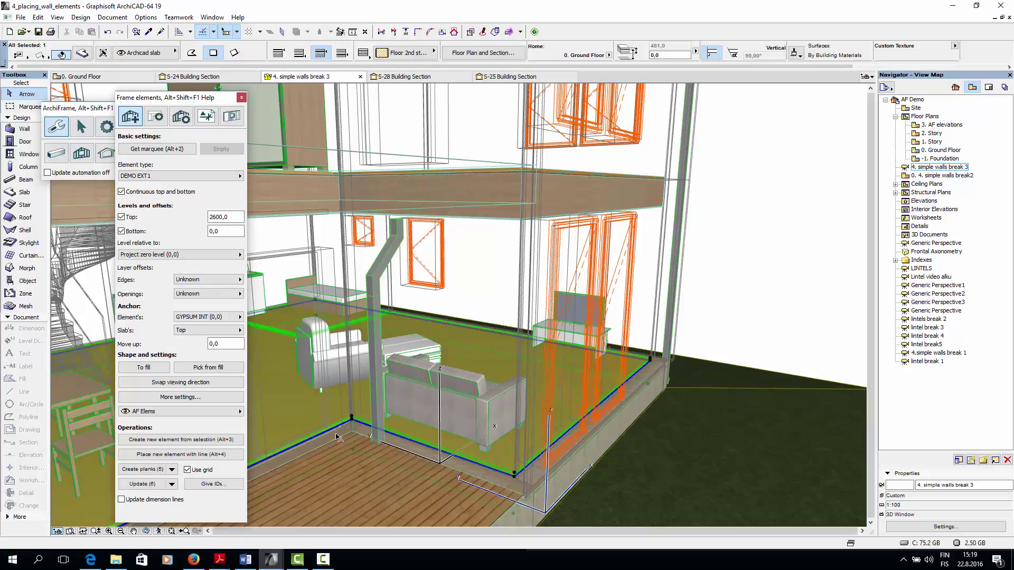
key("Escape")
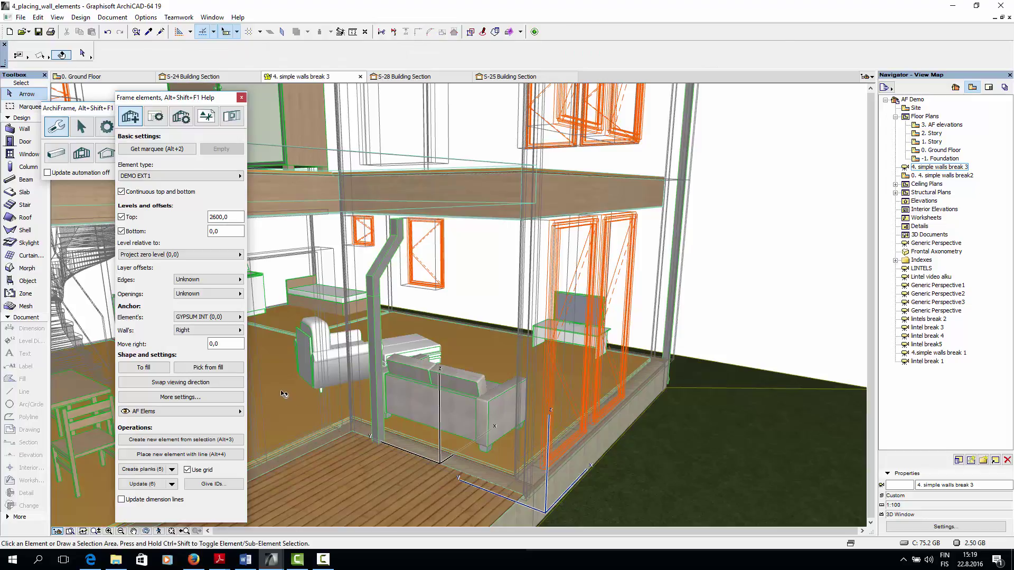
left_click(204, 295)
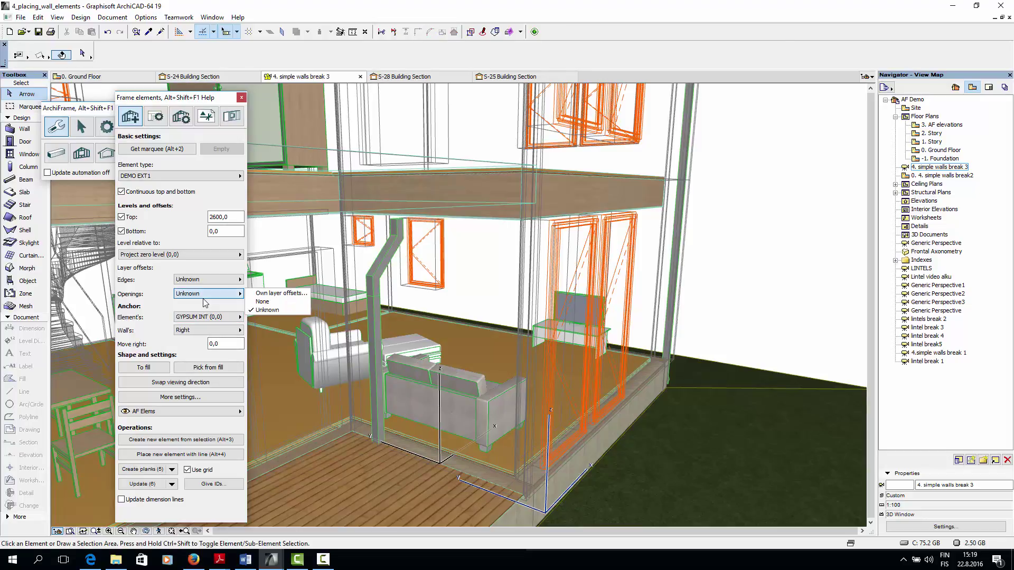
left_click(204, 297)
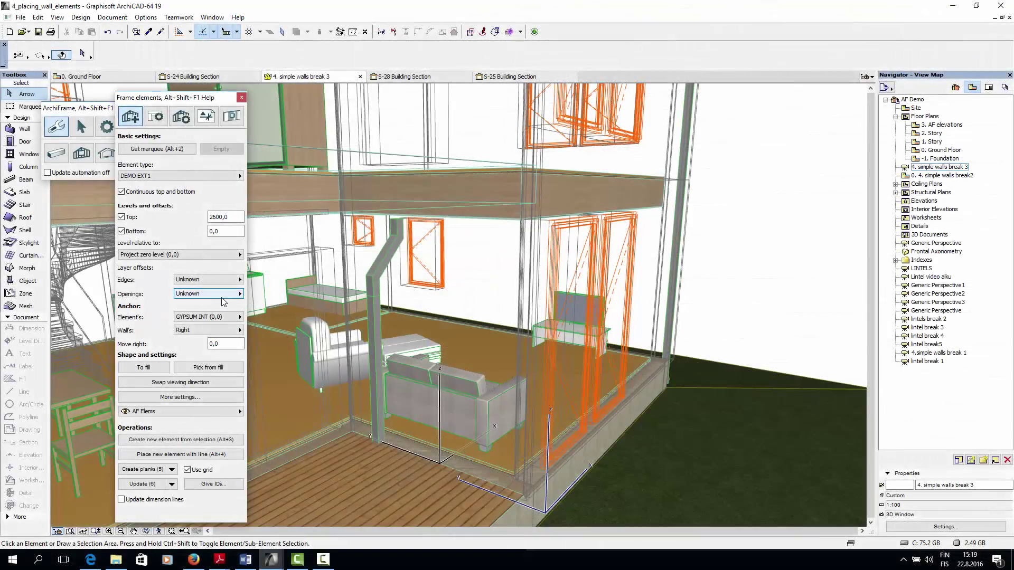
left_click(237, 317)
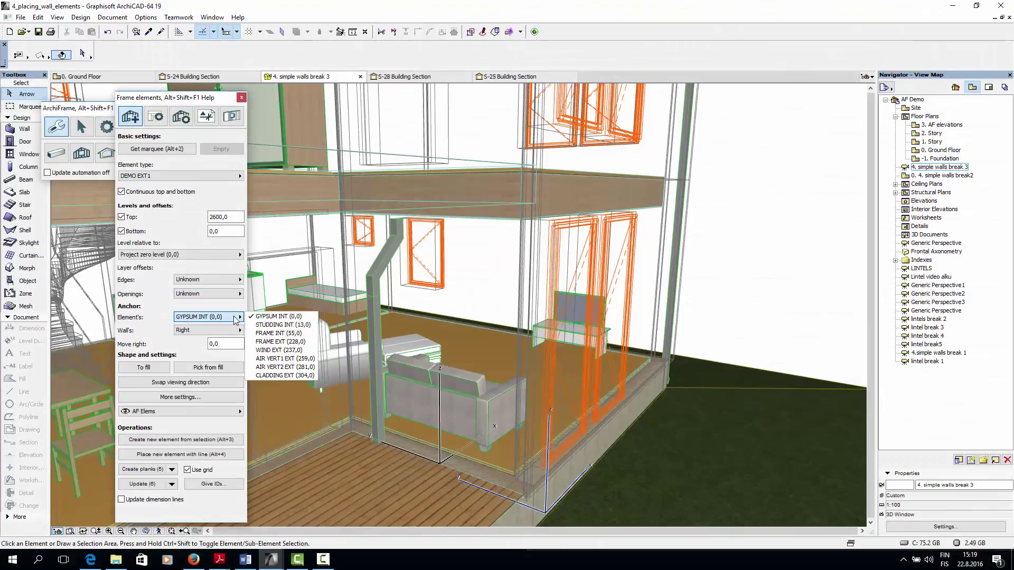
left_click(233, 323)
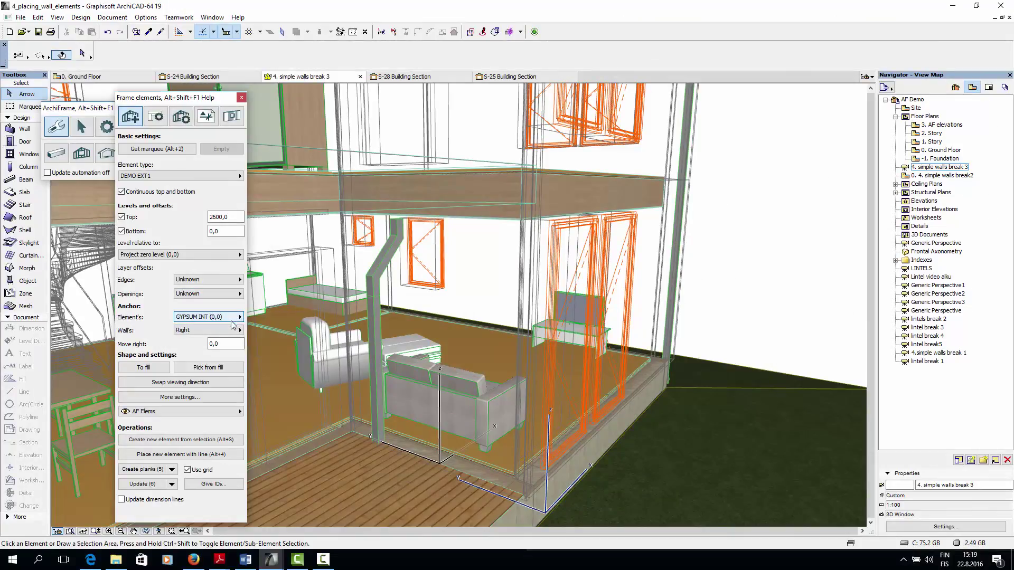
left_click(233, 329)
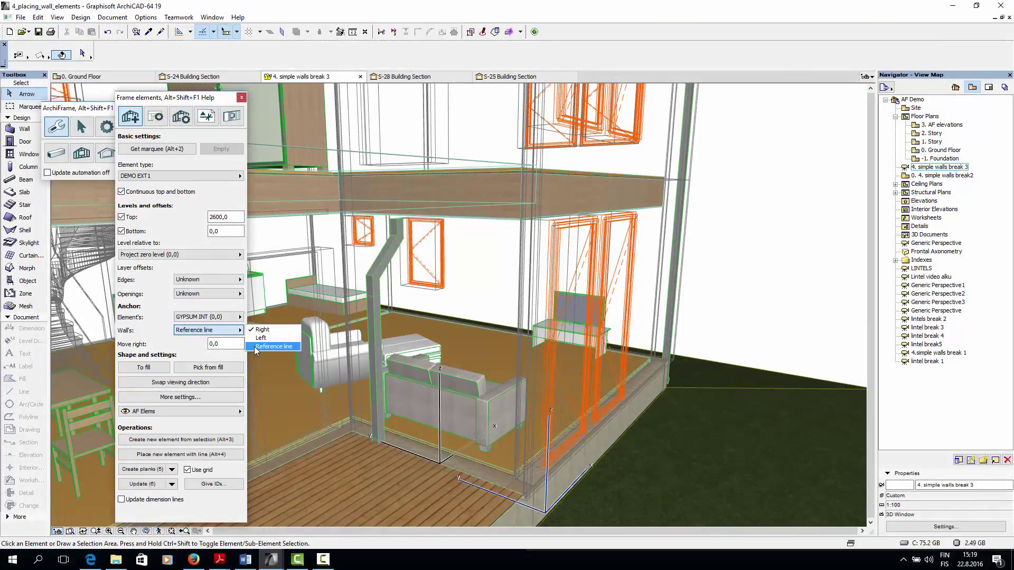
left_click(263, 329)
left_click(235, 317)
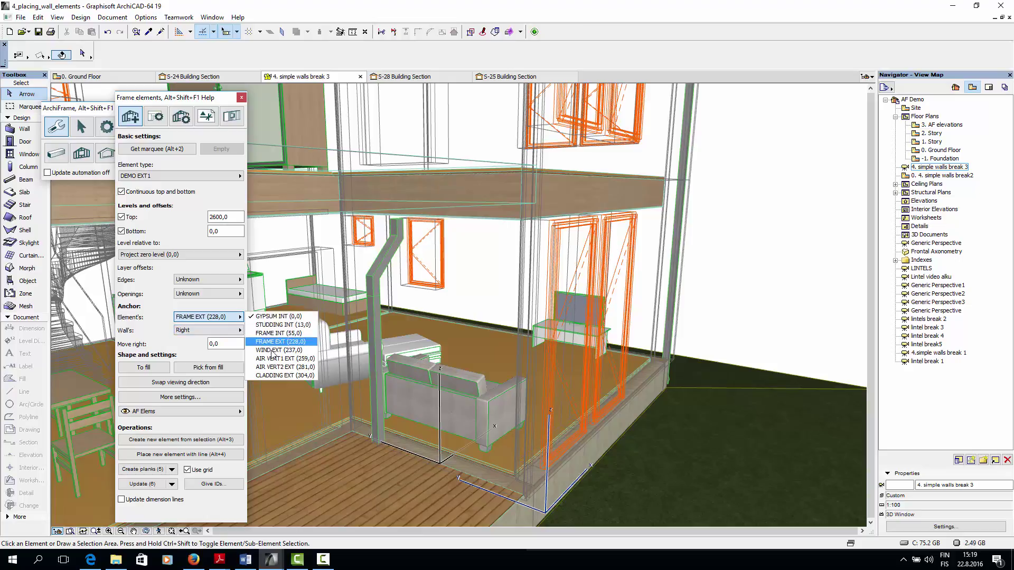
left_click(157, 337)
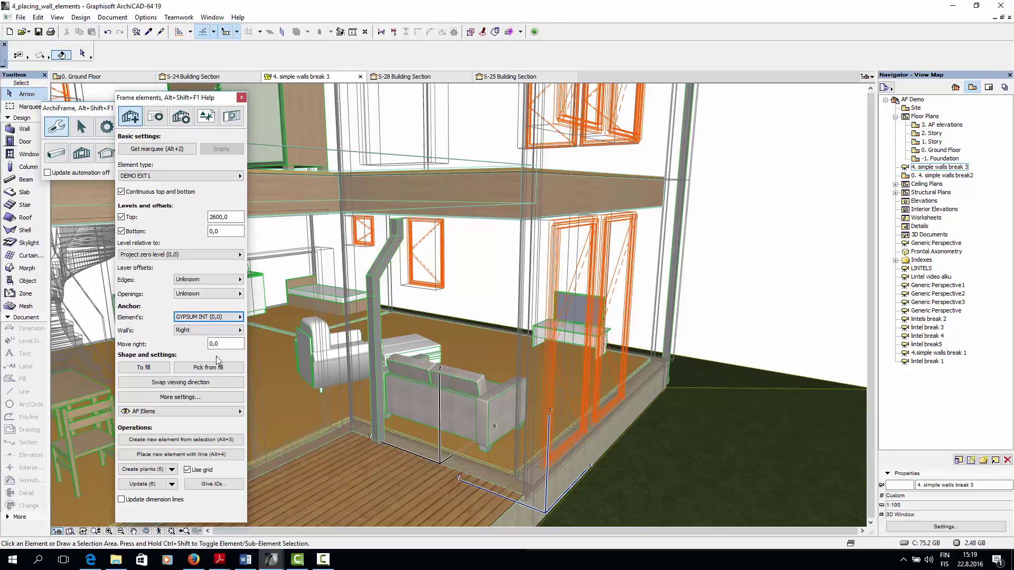
Open the element's additional settings and review the roof raising value and the forced door and window oversize options.
left_click(220, 396)
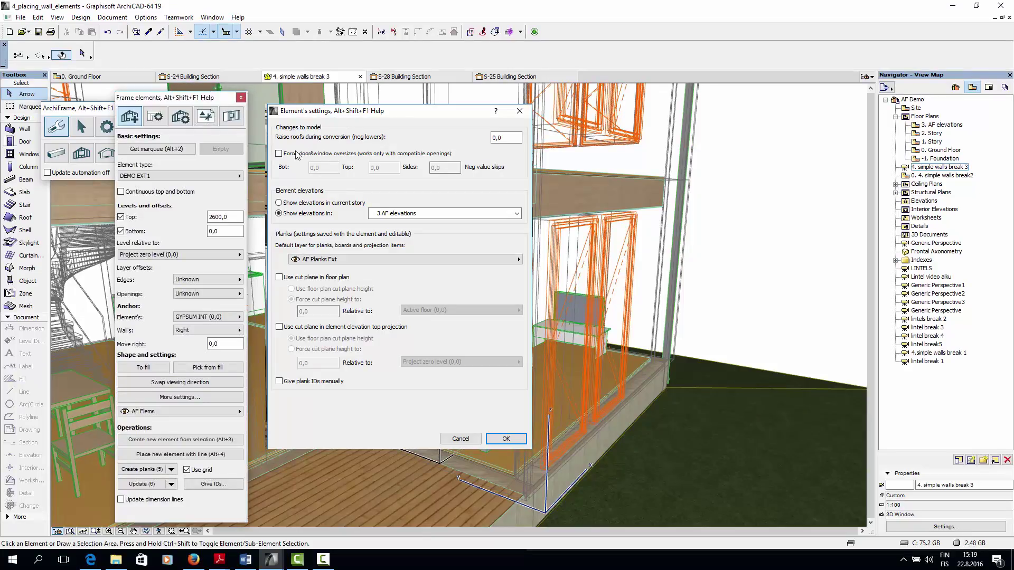
left_click(502, 137)
left_click(511, 139)
left_click(280, 154)
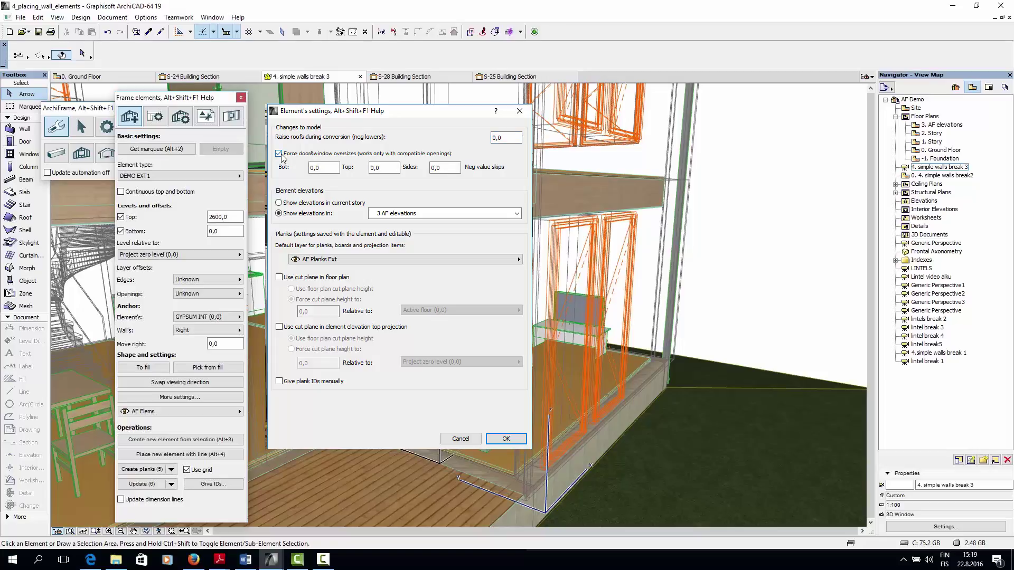
key("Tab")
left_click(398, 168)
left_click(279, 153)
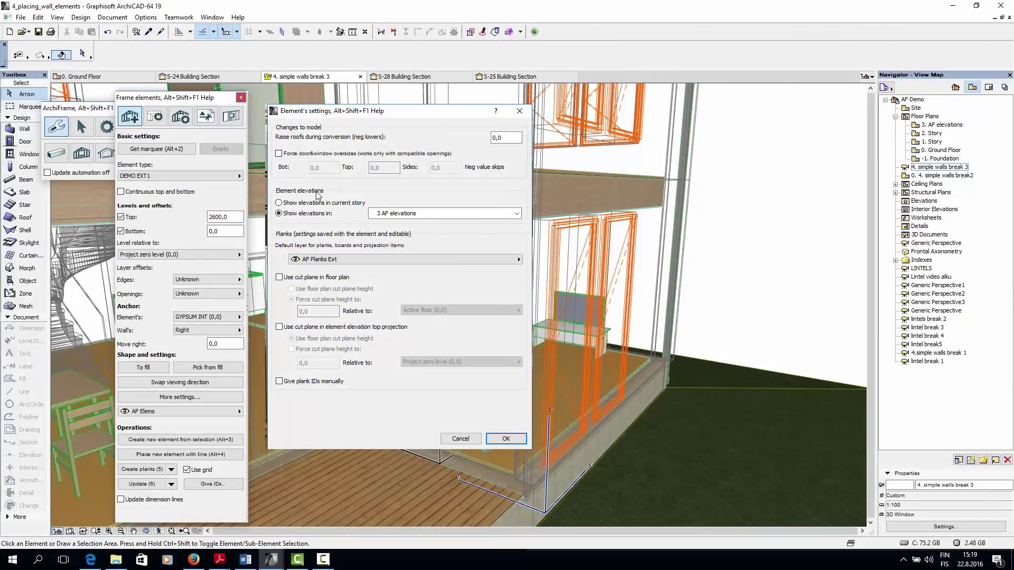
Review where element elevations can be shown, comparing the current story option with 3 AF elevations.
left_click(398, 214)
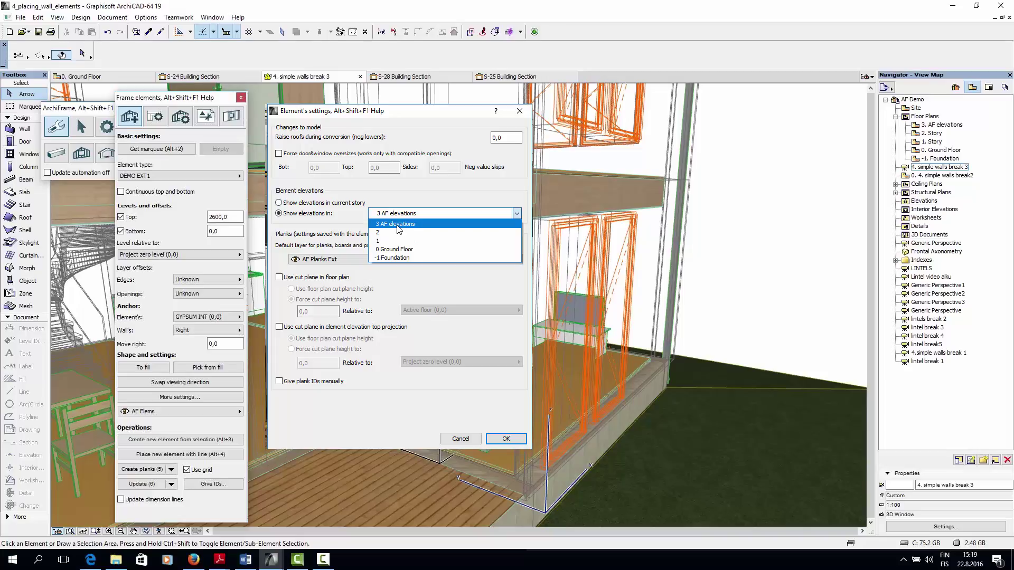
left_click(398, 227)
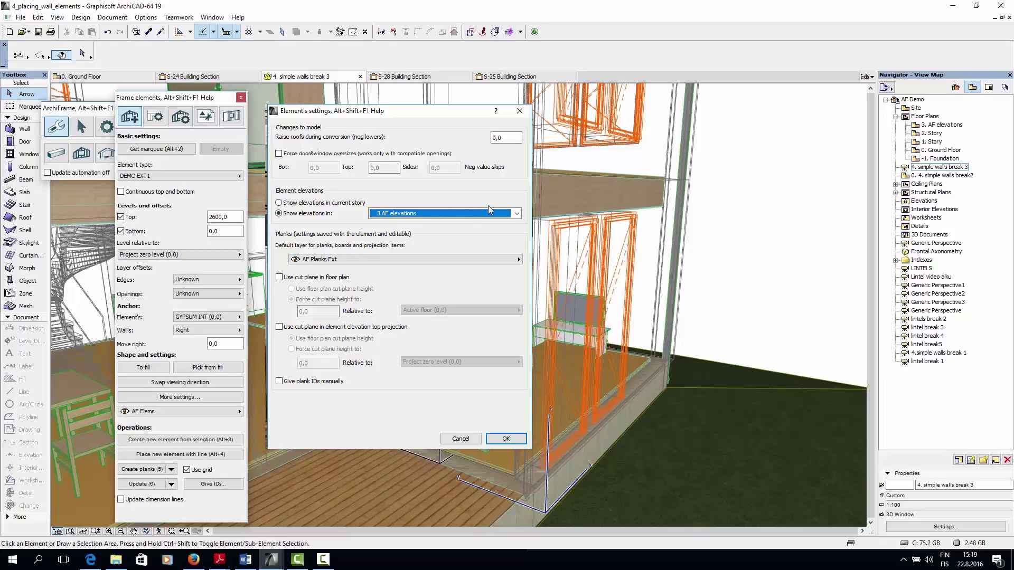
left_click(278, 203)
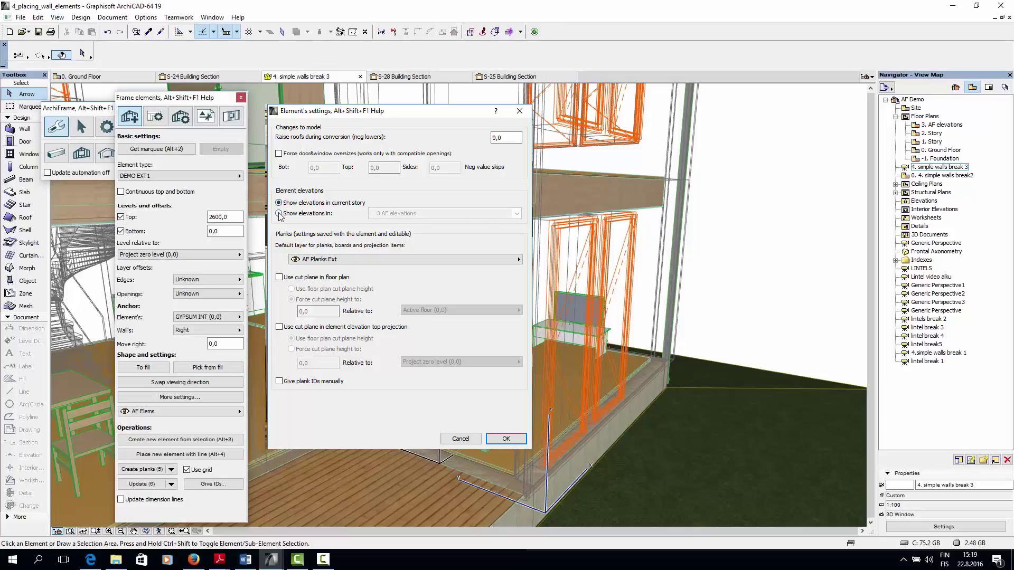
left_click(279, 213)
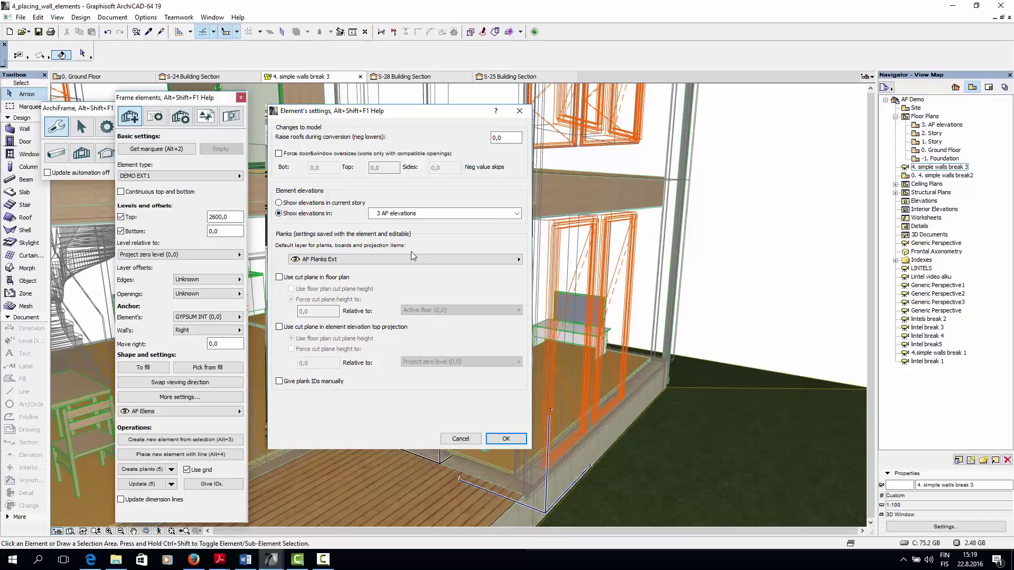
Review the default plank layer, floor plan cut plane and manual plank ID options, and accept the element settings.
left_click(413, 258)
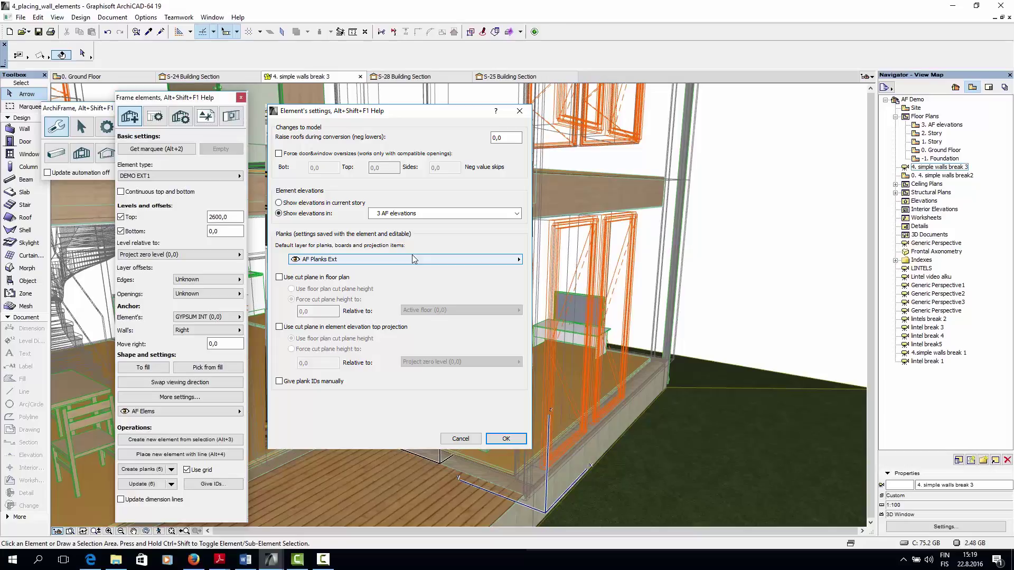
left_click(279, 277)
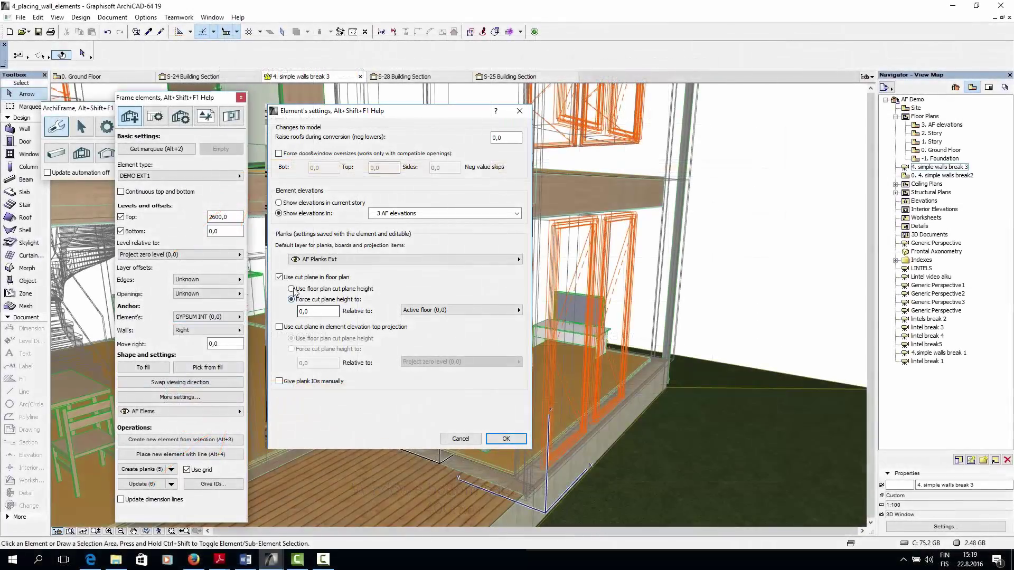
left_click(279, 277)
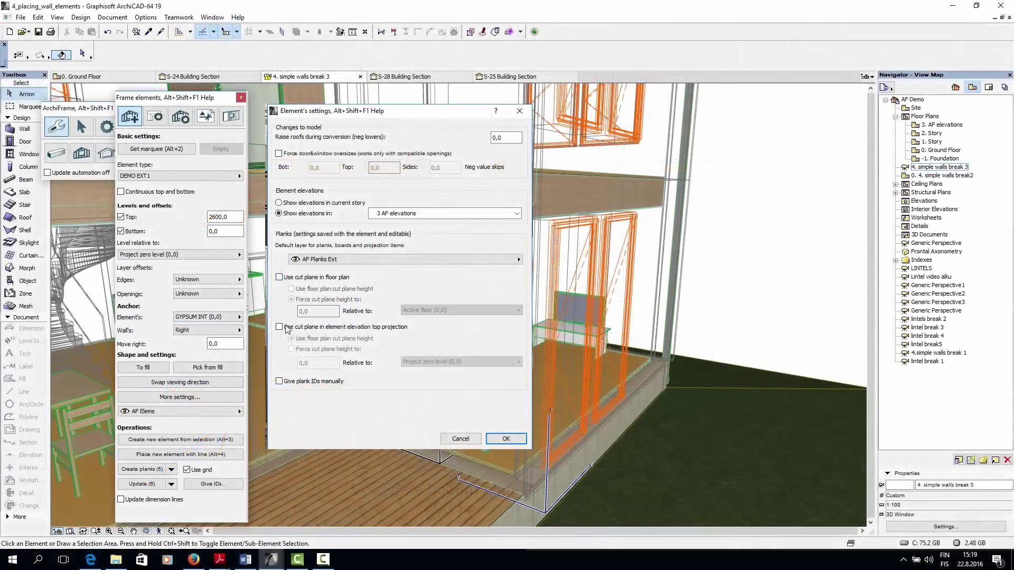
left_click(279, 382)
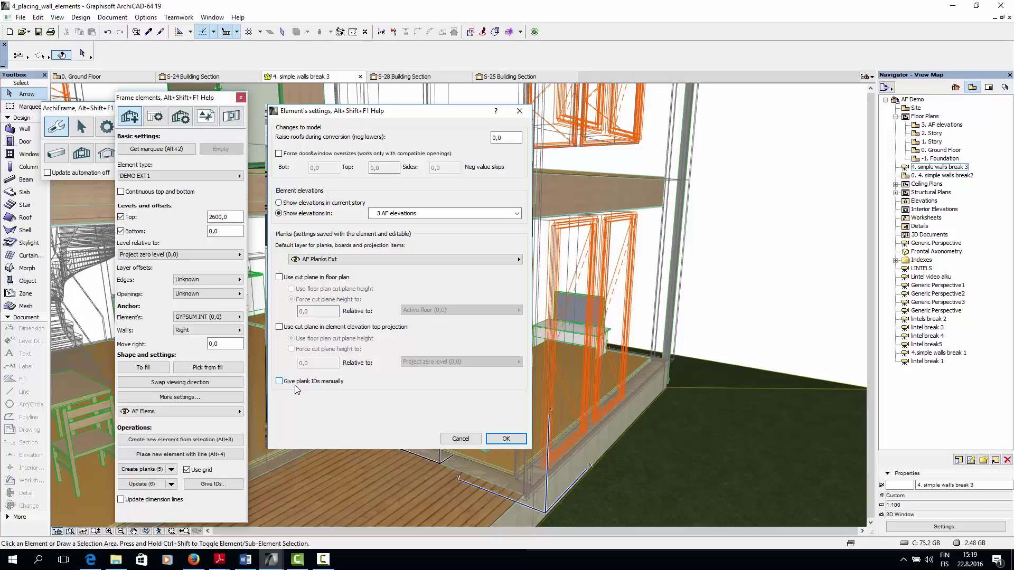
left_click(506, 439)
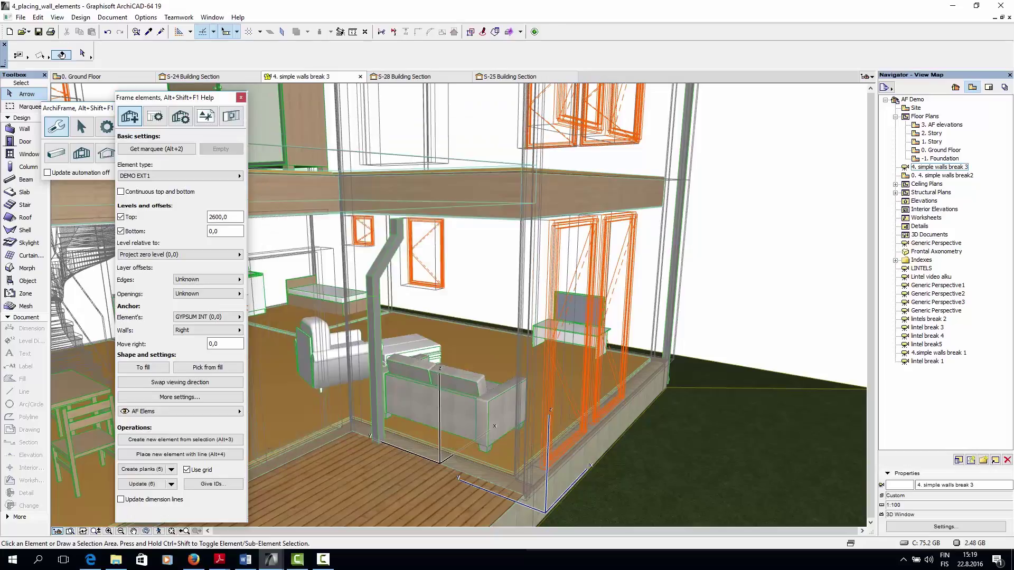
On the Ground Floor plan, place a DEMO EXT1 element on layer AF Elems along the inner face of the dining area's exterior wall, about 6080 mm long.
left_click(216, 412)
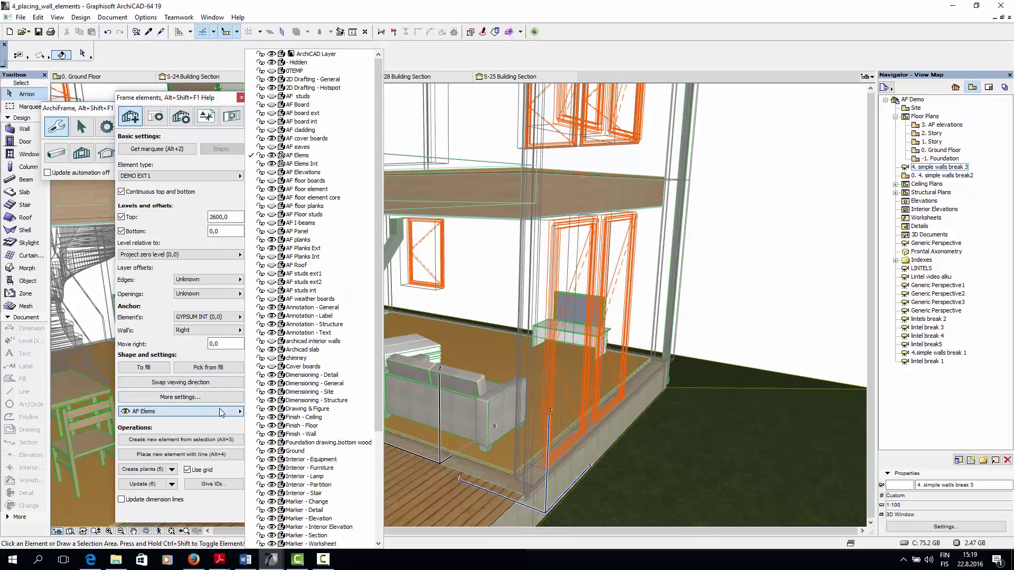
left_click(322, 156)
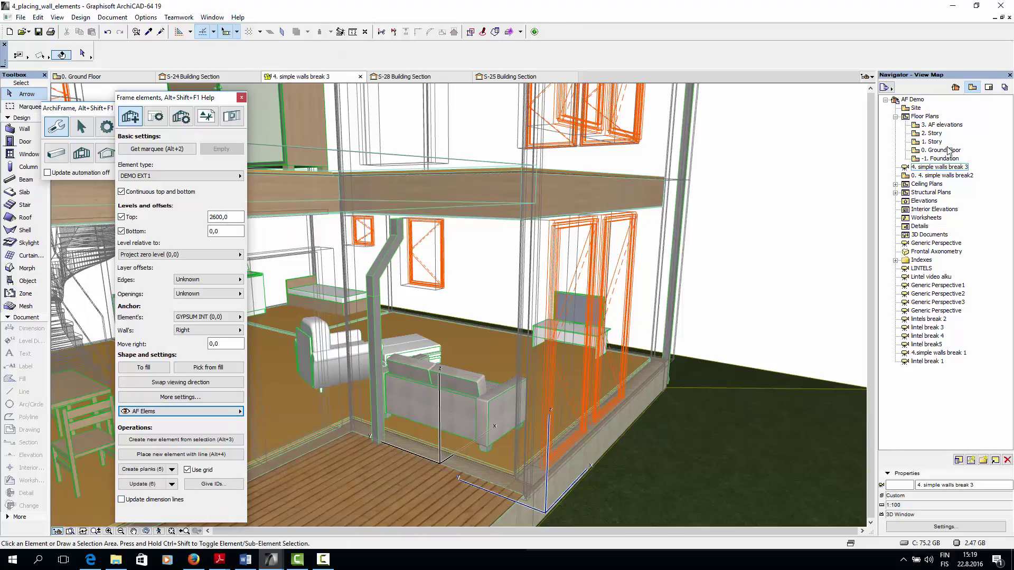
double_click(943, 149)
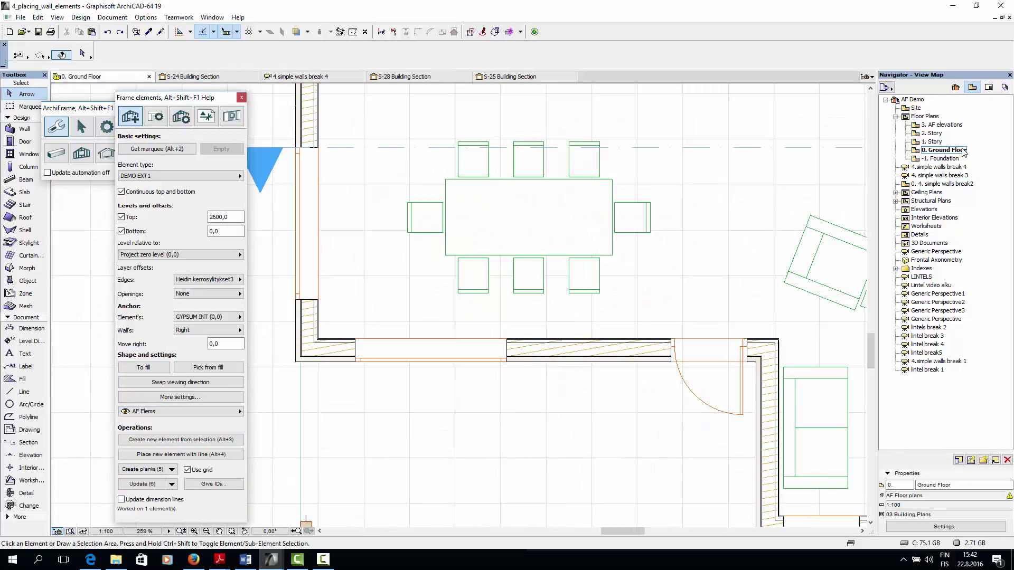
left_click(224, 454)
scroll(632, 346, "up", 5)
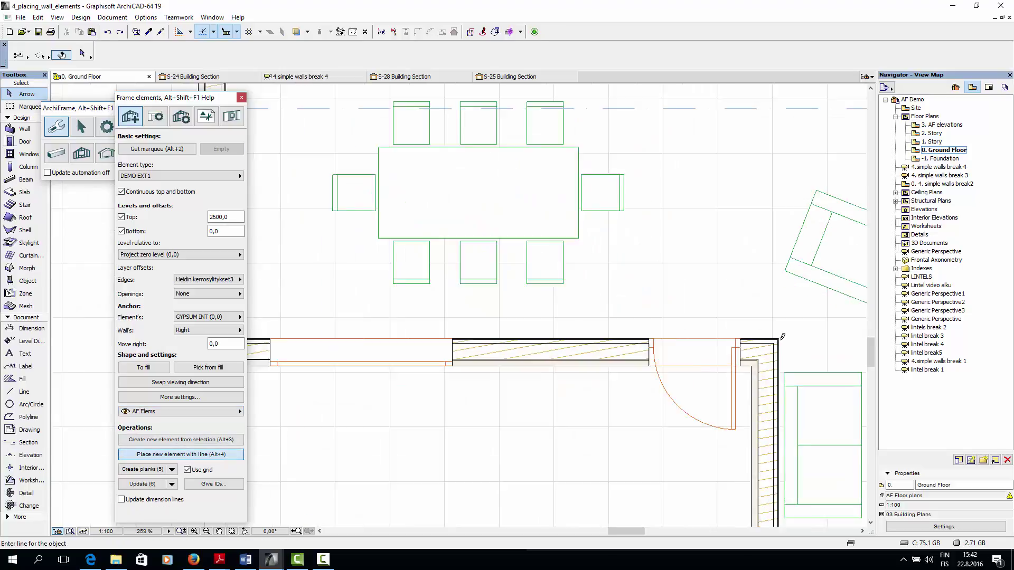
left_click(774, 335)
scroll(664, 328, "down", 5)
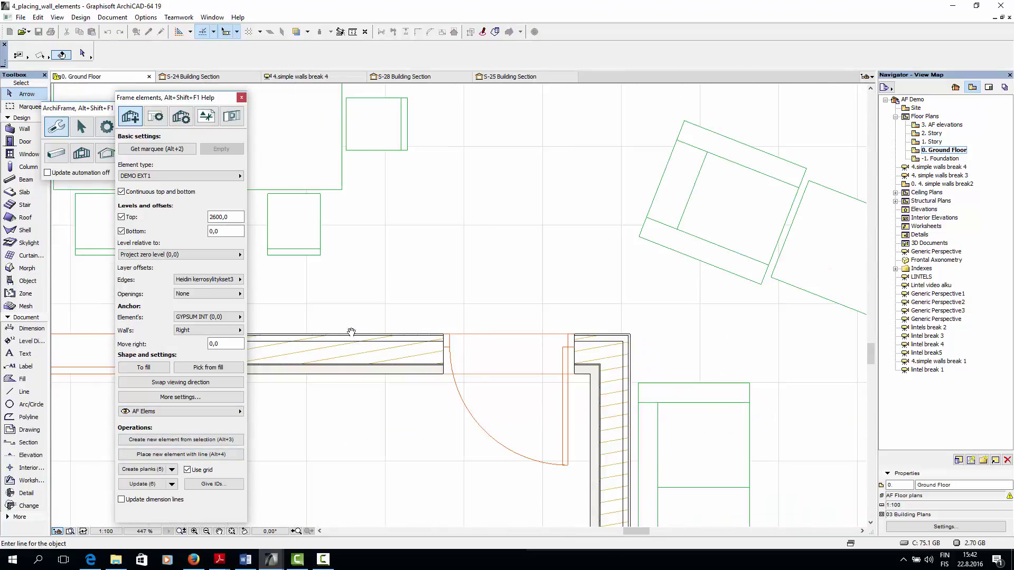
scroll(524, 418, "up", 3)
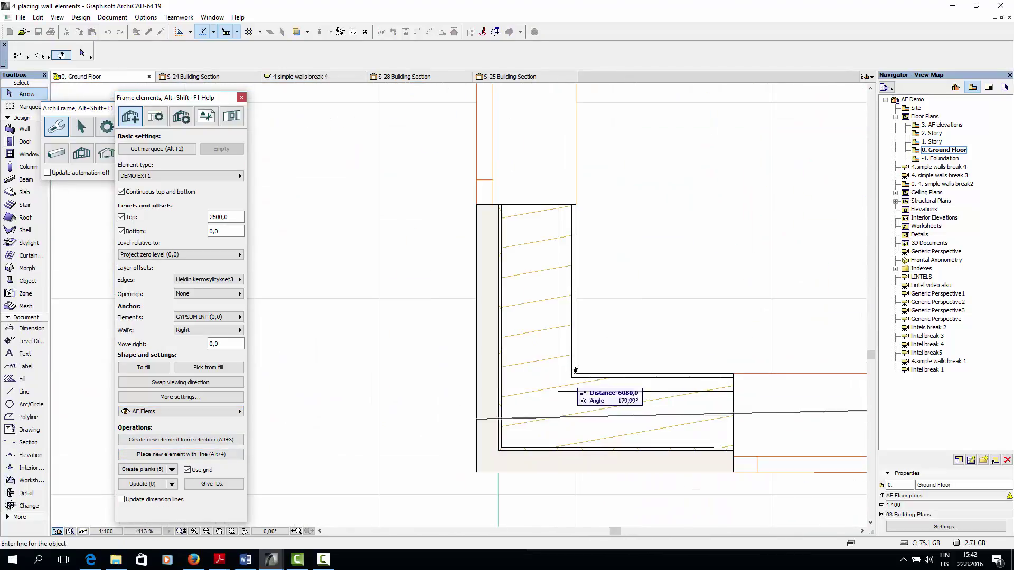
left_click(575, 378)
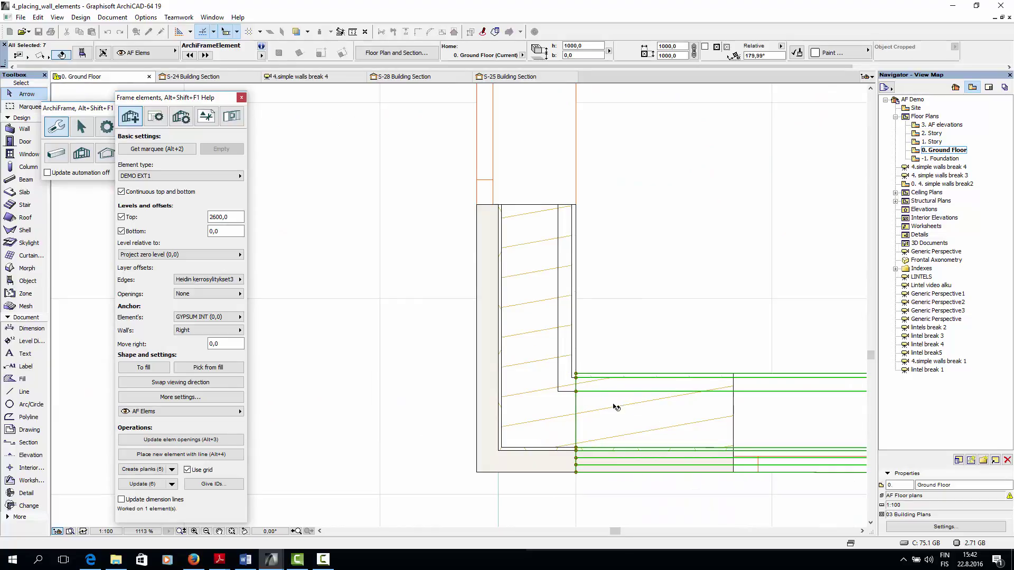
Show the newly placed wall element in the 3D window and view it with its window and door openings.
scroll(586, 369, "down", 8)
key("F3")
scroll(481, 332, "down", 6)
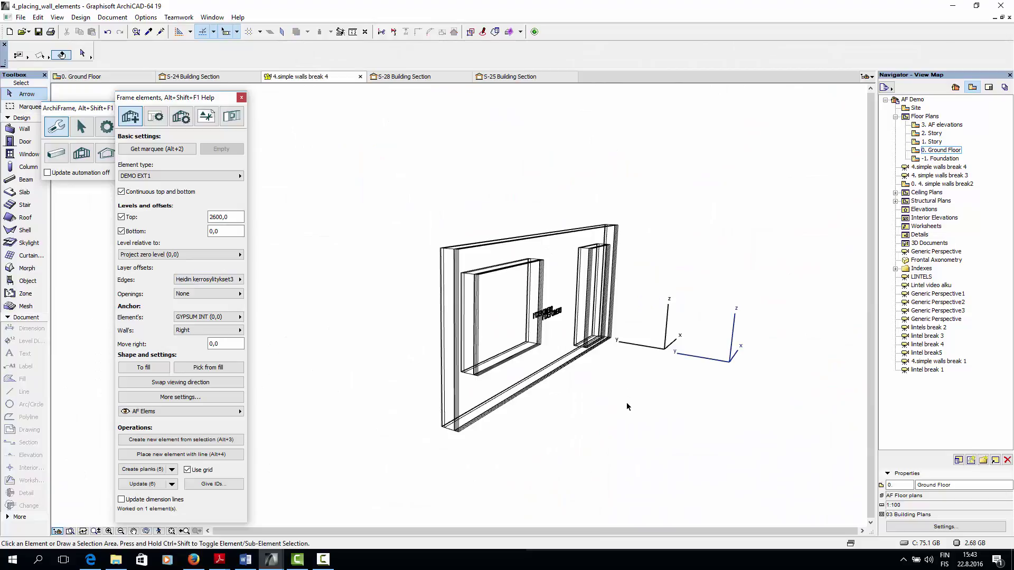
middle_click_drag(626, 402, 544, 405, "shift")
Change the AF Elems layer from wireframe to solid display in 3D.
key("ctrl+l")
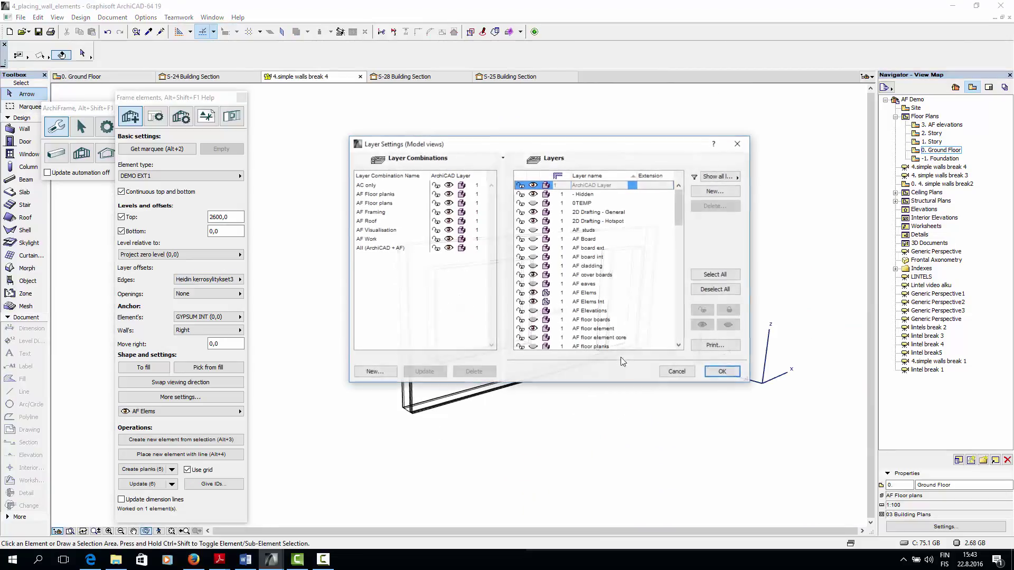
left_click(550, 300)
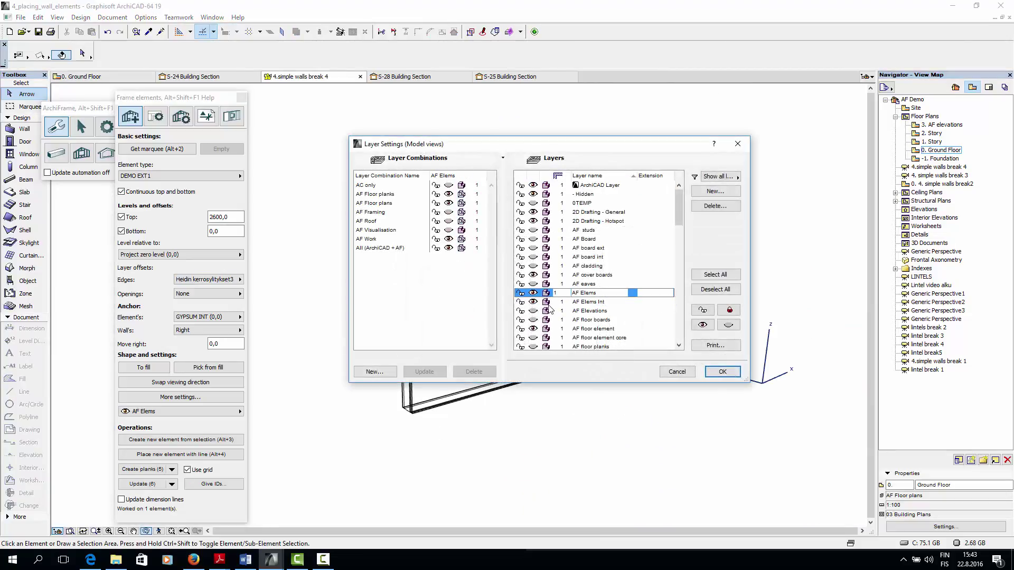
left_click(722, 372)
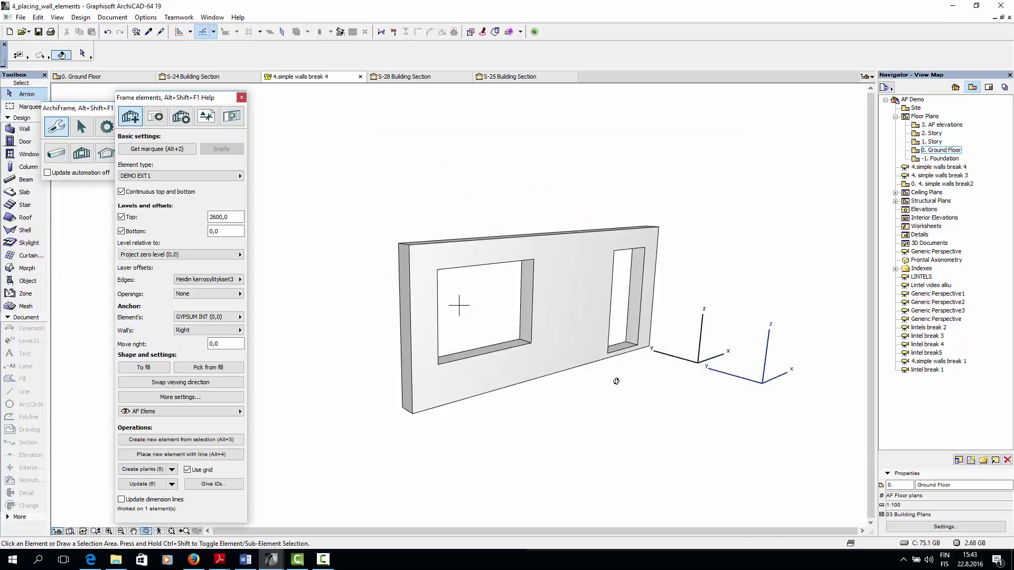
Select the wall element's parts and show the entire building model around them in 3D.
key("ctrl+a")
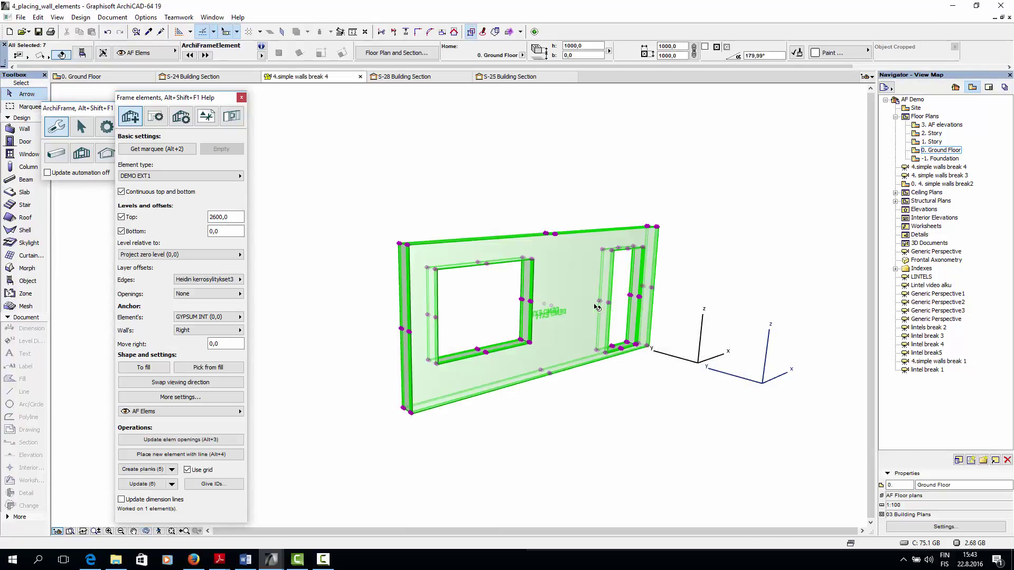
left_click(57, 17)
mouse_move(142, 268)
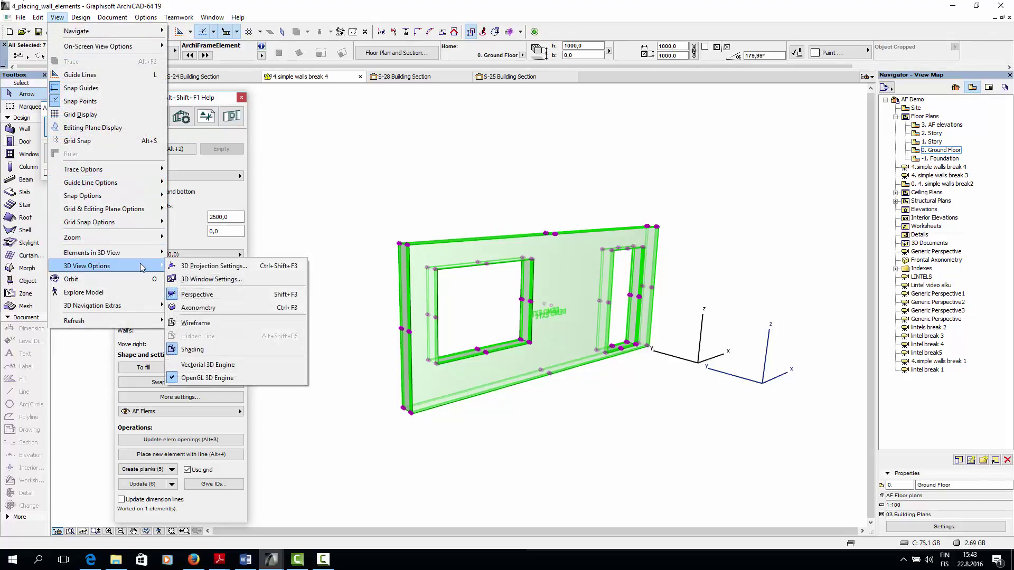
left_click(210, 321)
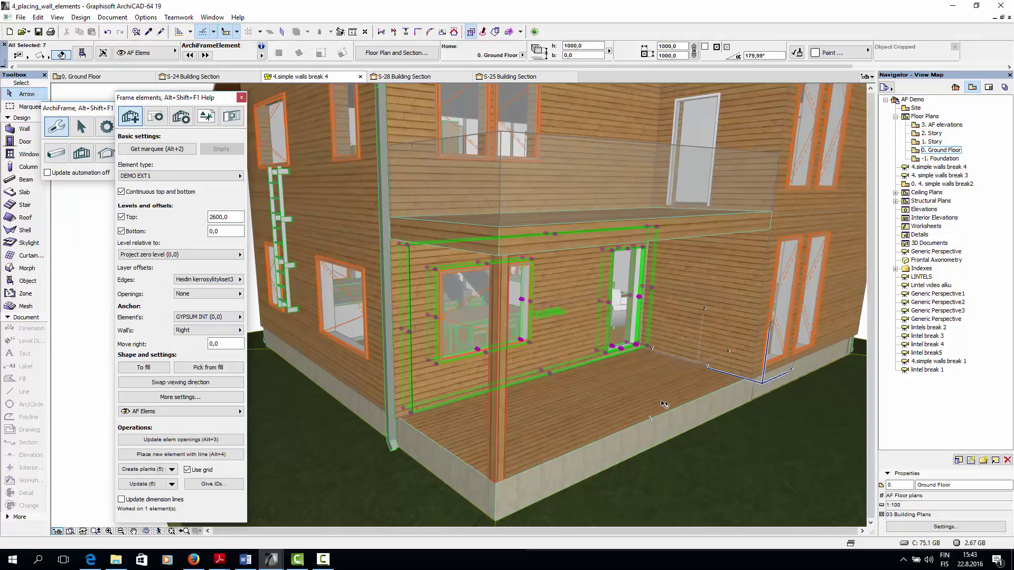
Set the Structural - Bearing layer to wireframe display and view the placed element within the building from the outside corner.
key("ctrl+l")
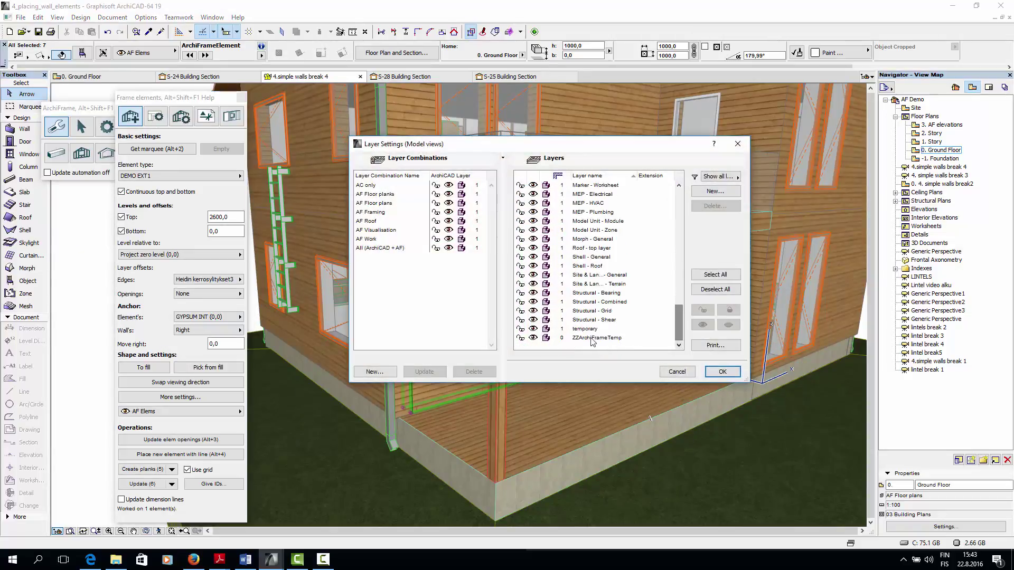
left_click(532, 292)
left_click(722, 372)
key("Escape")
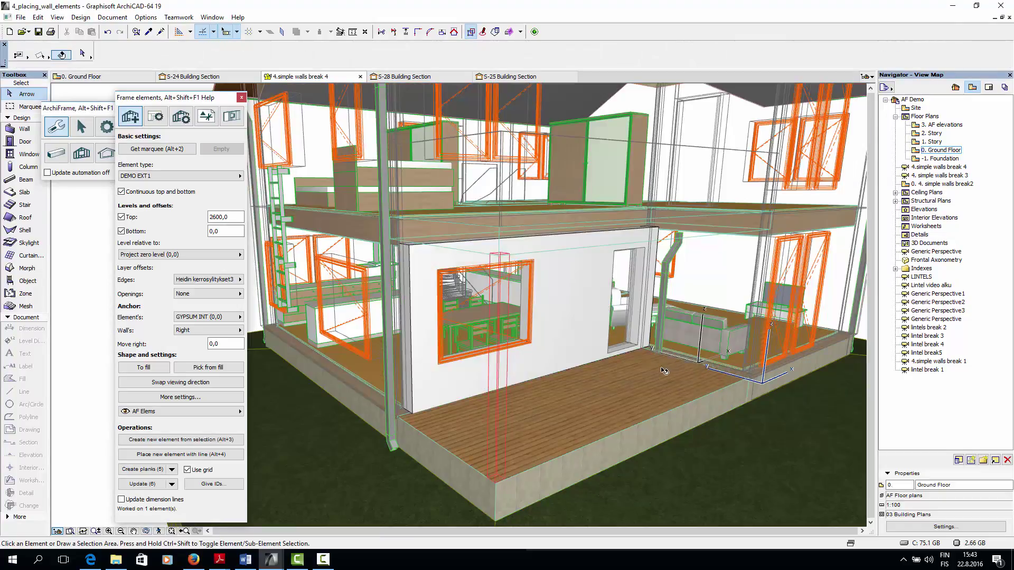
middle_click_drag(448, 373, 537, 374, "shift")
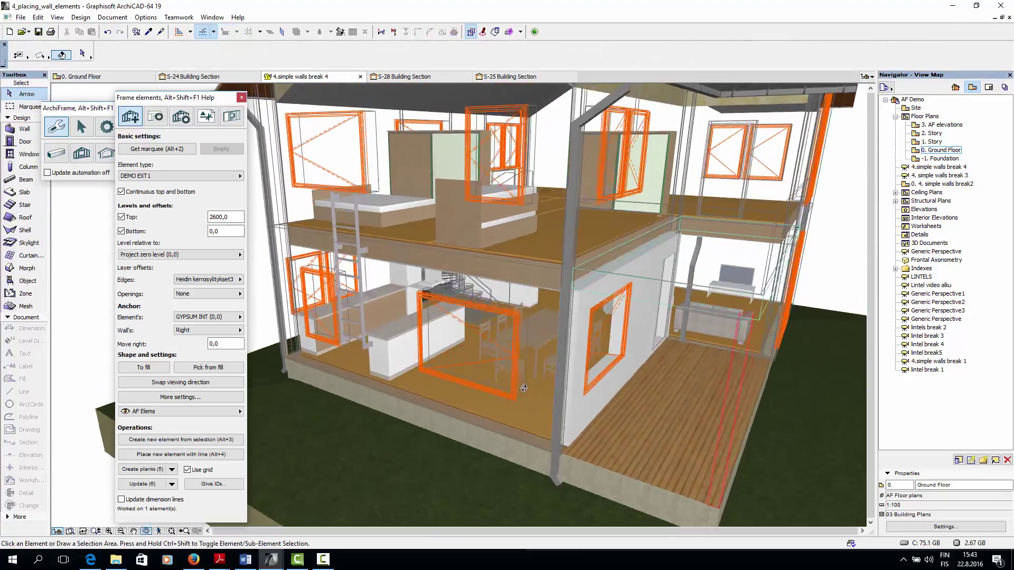
scroll(523, 389, "up", 5)
scroll(593, 255, "up", 2)
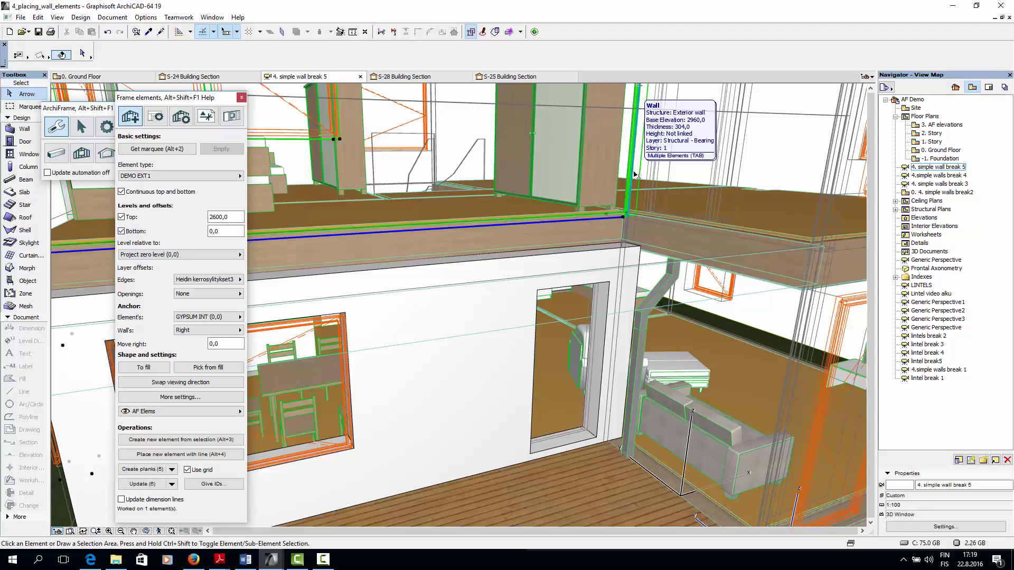
Select the two upper-storey exterior walls that meet at the balcony corner in the 3D view.
left_click(635, 174)
scroll(667, 170, "down", 4)
scroll(668, 170, "up", 4)
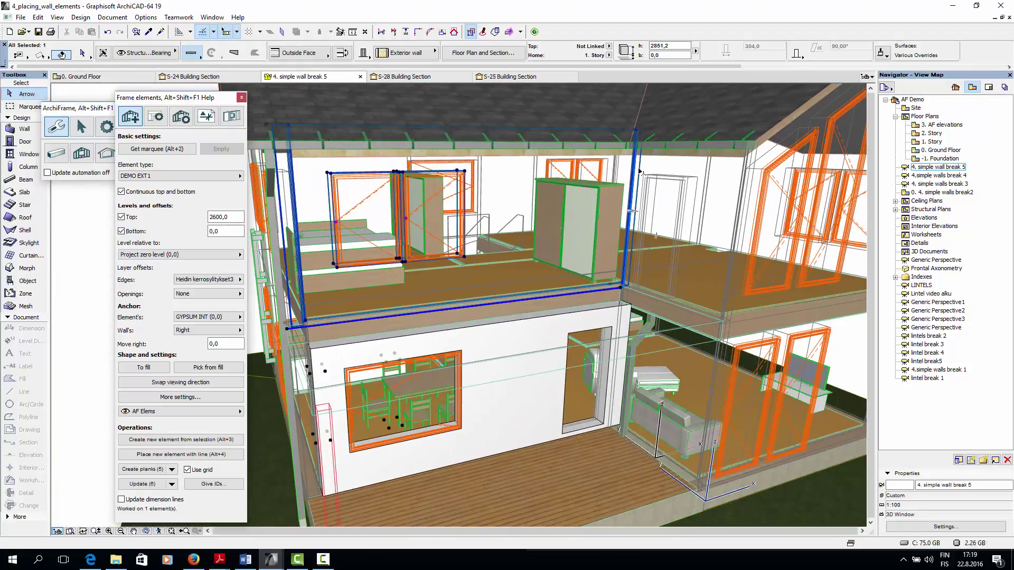
left_click(697, 233, "shift")
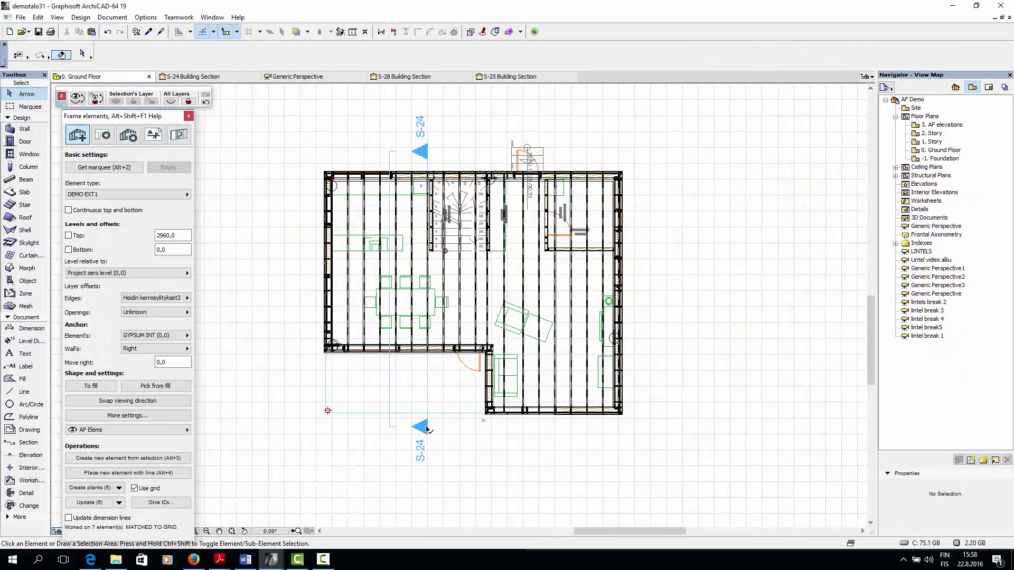
Open building section S-24 from its marker on the Ground Floor plan and view the eaves at the upper-storey wall.
left_click(425, 430)
right_click(425, 430)
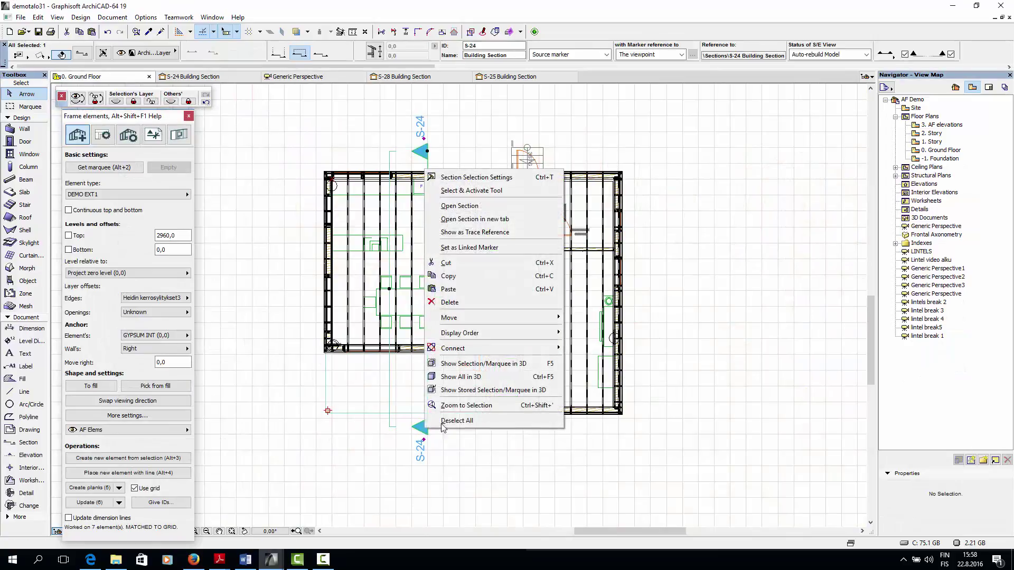
left_click(486, 212)
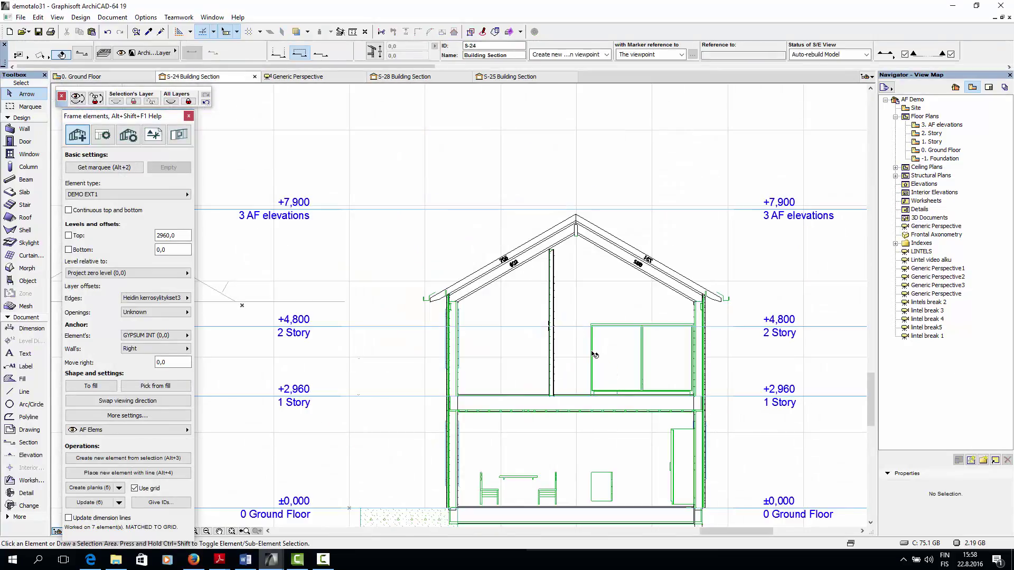
scroll(699, 304, "up", 5)
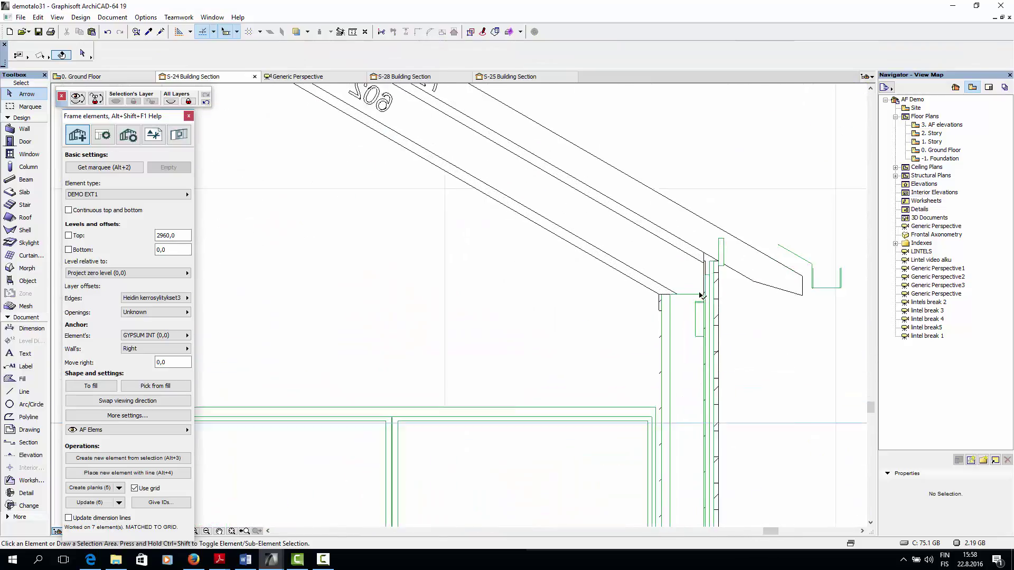
Examine how the roof beam meets the upper-storey wall frame at the eaves, selecting the beam and the wall planks.
left_click(664, 289)
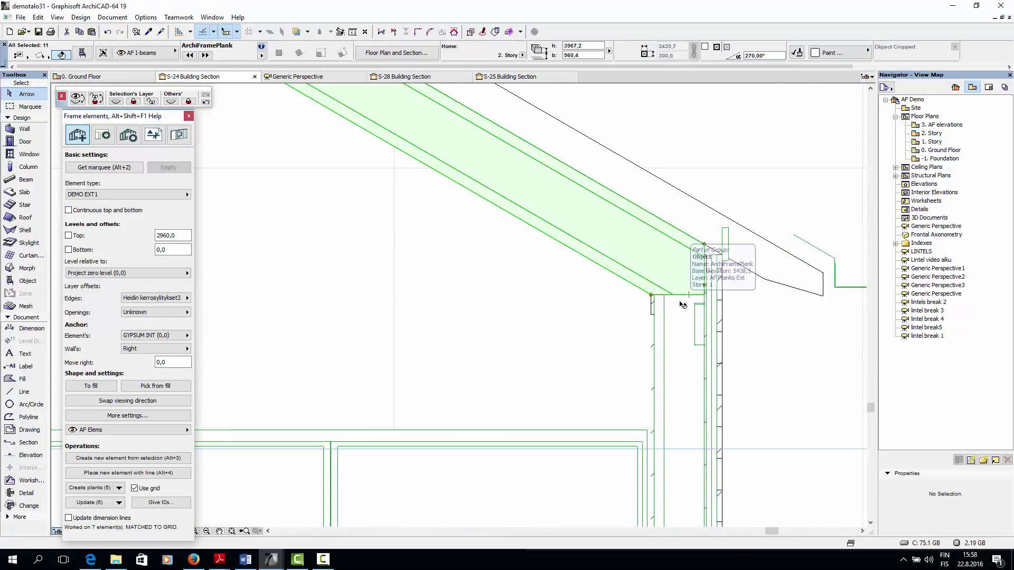
scroll(657, 301, "up", 3)
left_click(653, 306)
left_click(626, 276)
scroll(644, 293, "down", 2)
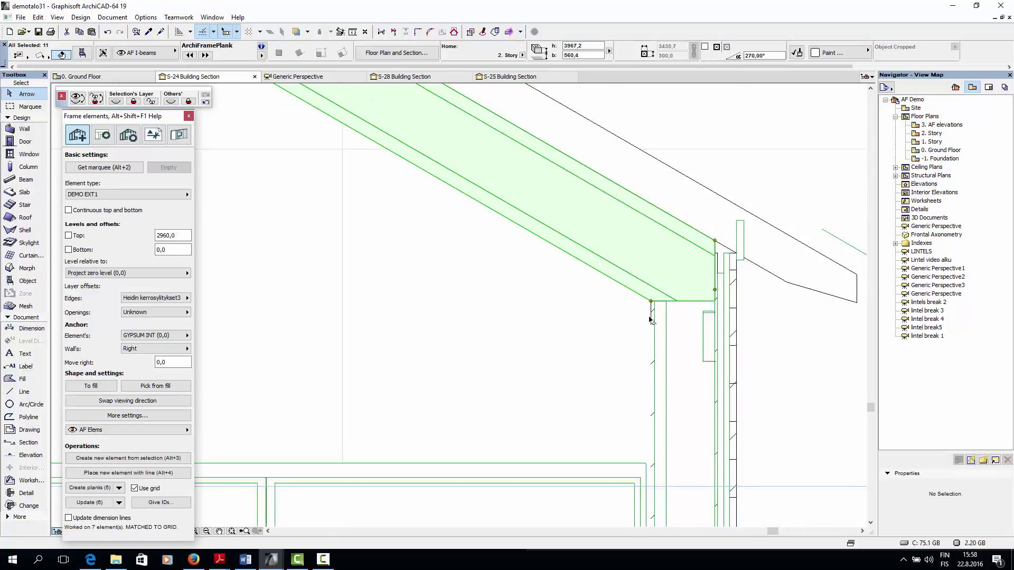
left_click(669, 353)
scroll(662, 346, "down", 3)
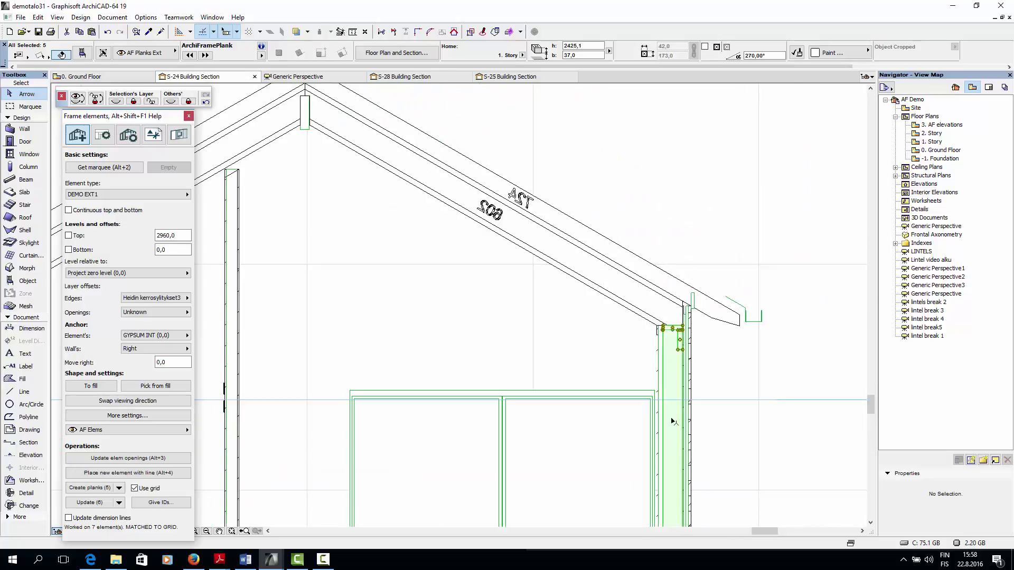
Measure the height of the upper-storey wall frame from its bottom to its top at the roof beam.
scroll(652, 396, "up", 2)
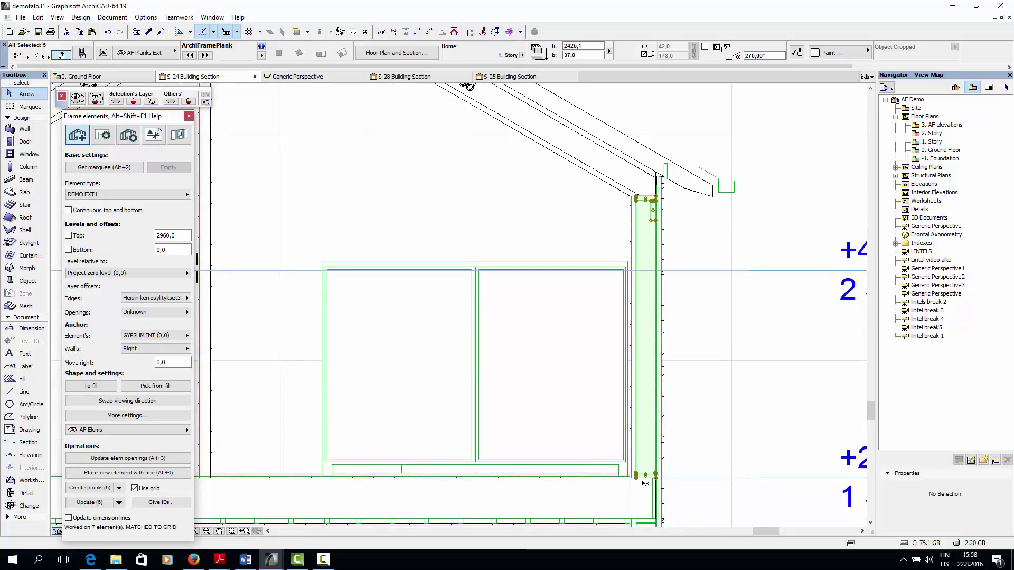
key("m")
left_click(636, 475)
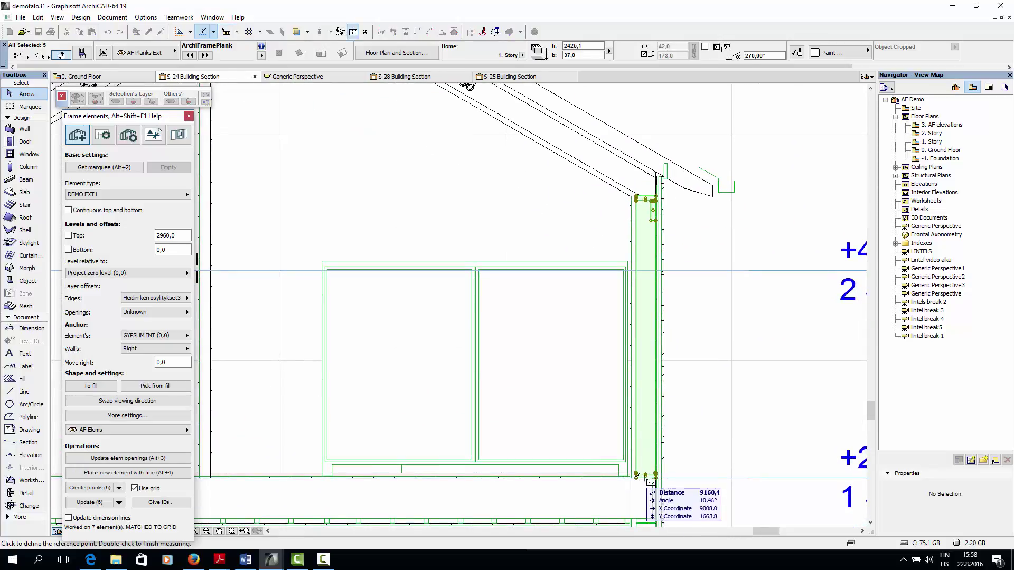
left_click(636, 197)
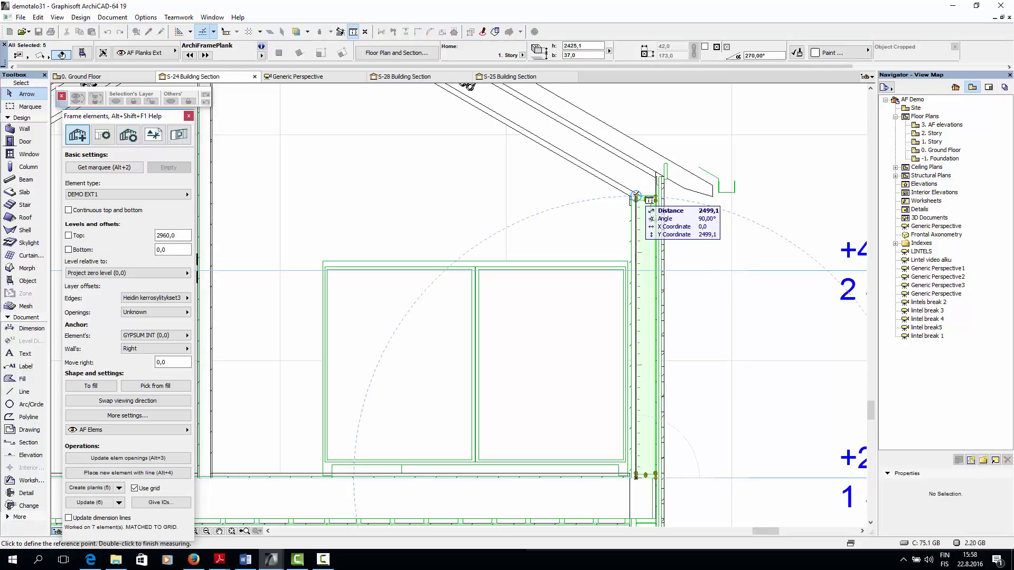
key("Escape")
scroll(639, 233, "down", 5)
middle_click_drag(640, 239, 644, 245)
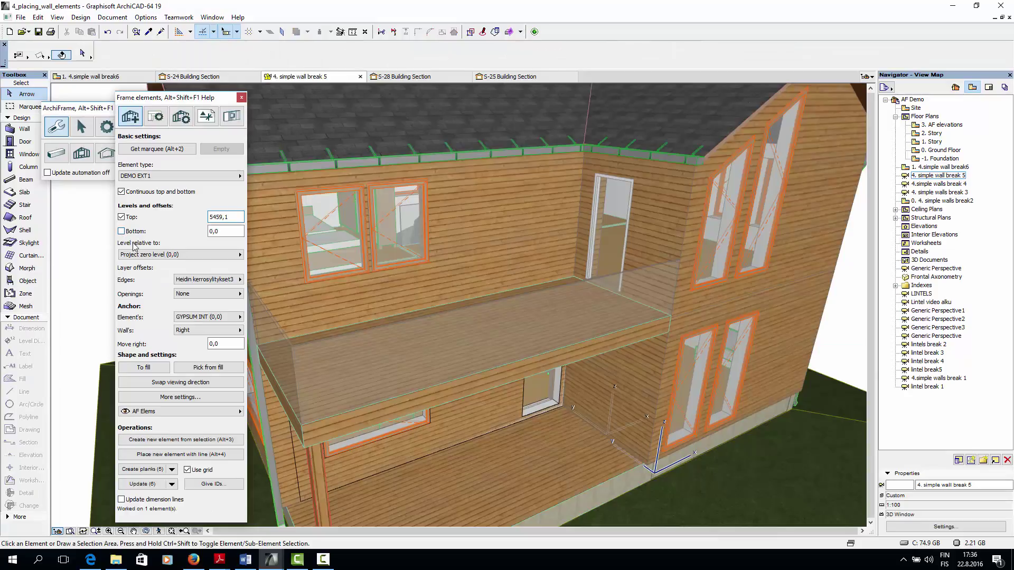
Choose own layer offsets for the element's edges and accept the offset settings.
left_click(239, 281)
left_click(269, 321)
left_click(240, 279)
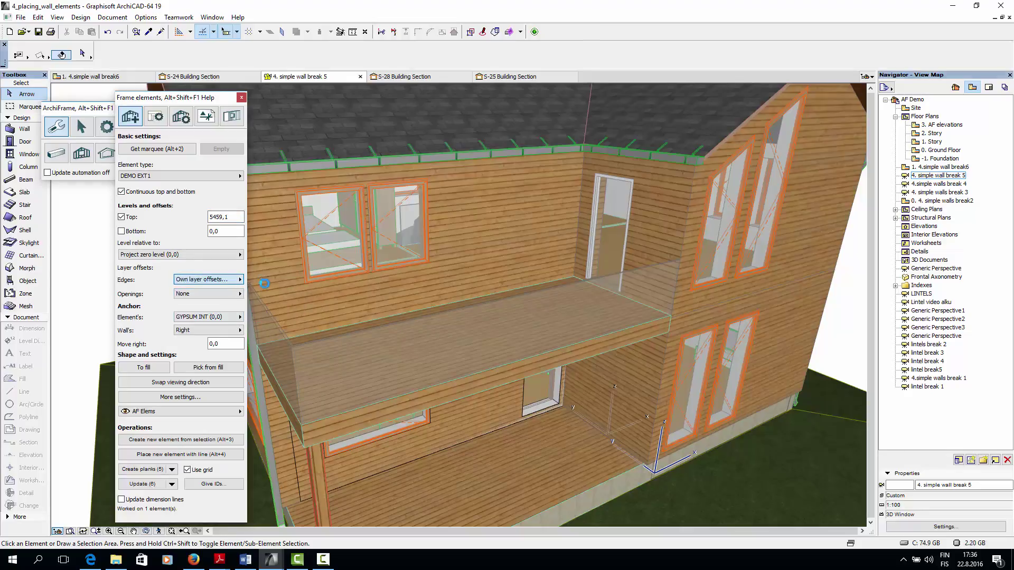
left_click(286, 321)
left_click(561, 280)
On the 1. Story plan, place a DEMO EXT1 element with a line along the inner face of the balcony door wall.
double_click(940, 142)
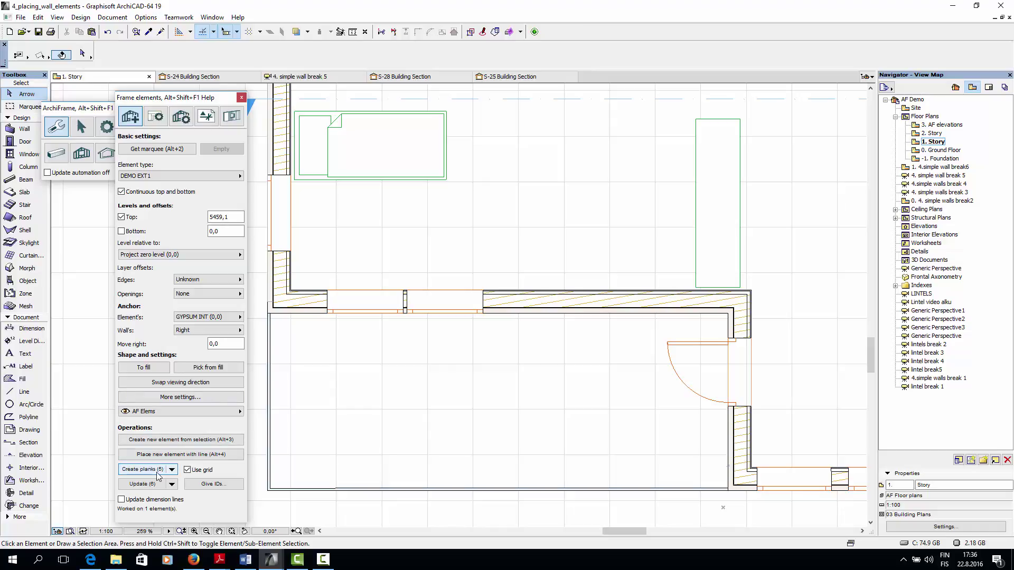
left_click(164, 454)
scroll(747, 485, "up", 8)
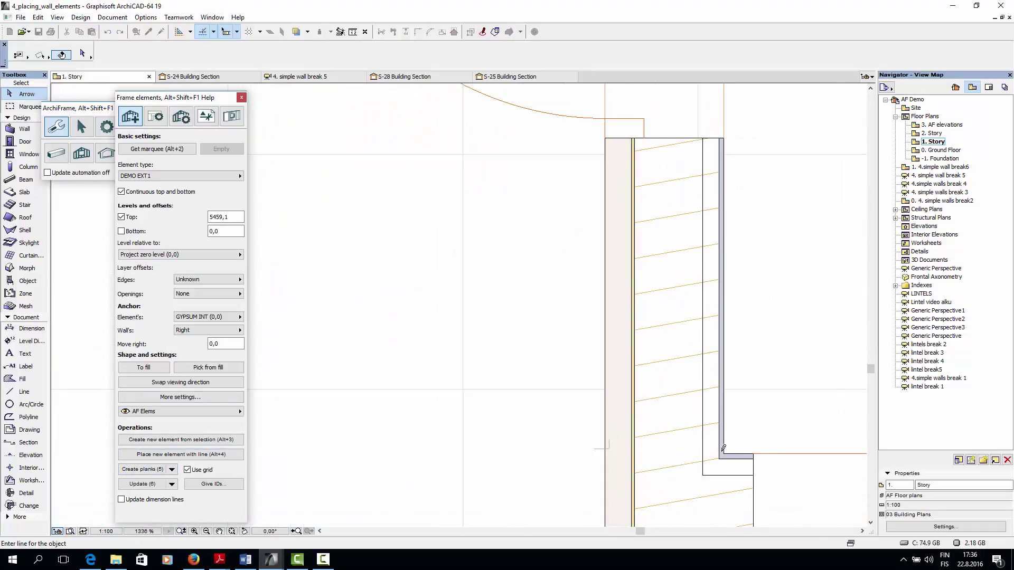
scroll(727, 427, "down", 8)
scroll(687, 380, "up", 3)
left_click(681, 379)
Place a second DEMO EXT1 element along the inner face of the adjoining window wall, about 5.8 m long.
left_click(203, 455)
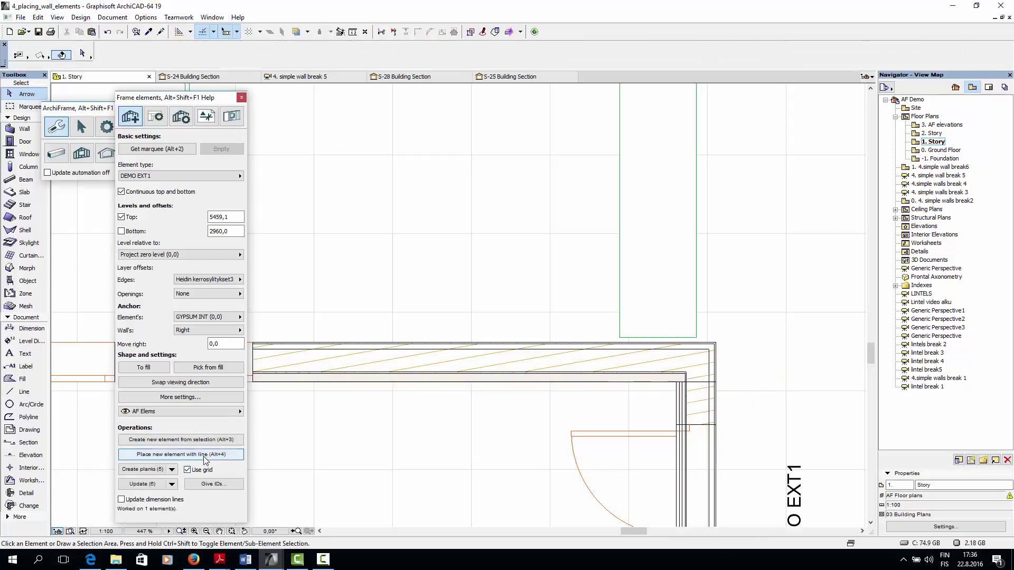
scroll(681, 341, "up", 3)
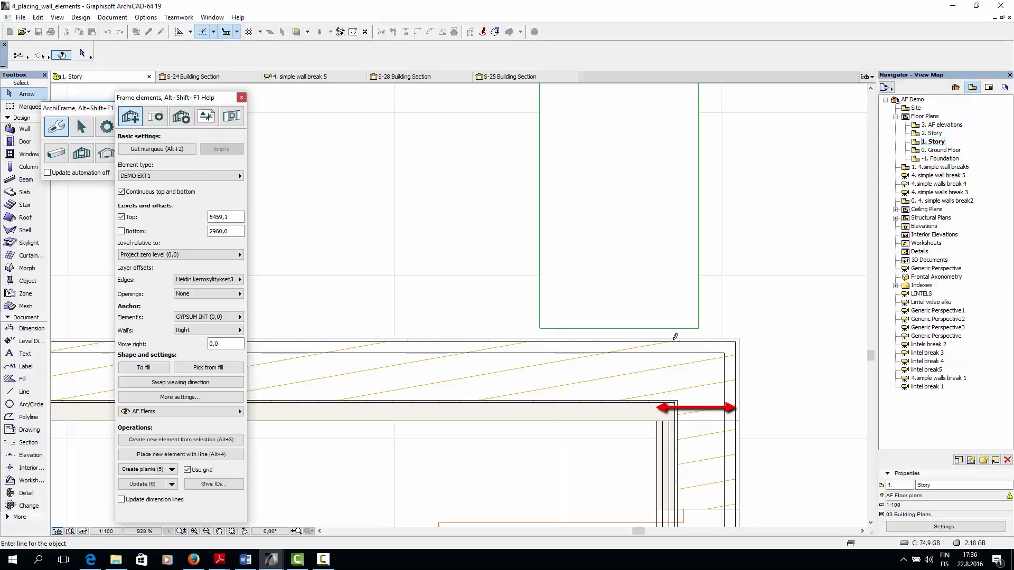
scroll(644, 364, "down", 8)
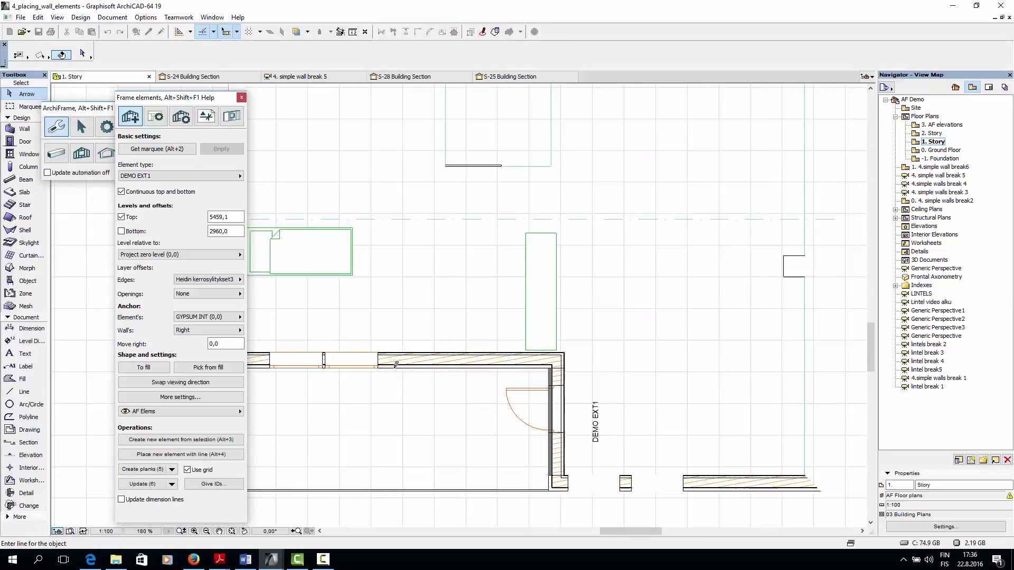
scroll(433, 364, "up", 7)
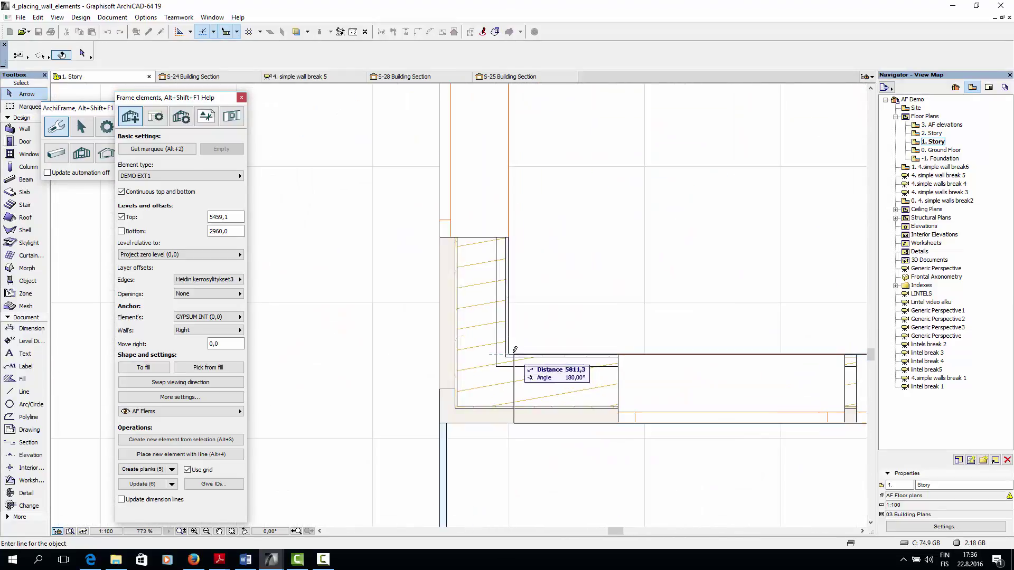
left_click(510, 351)
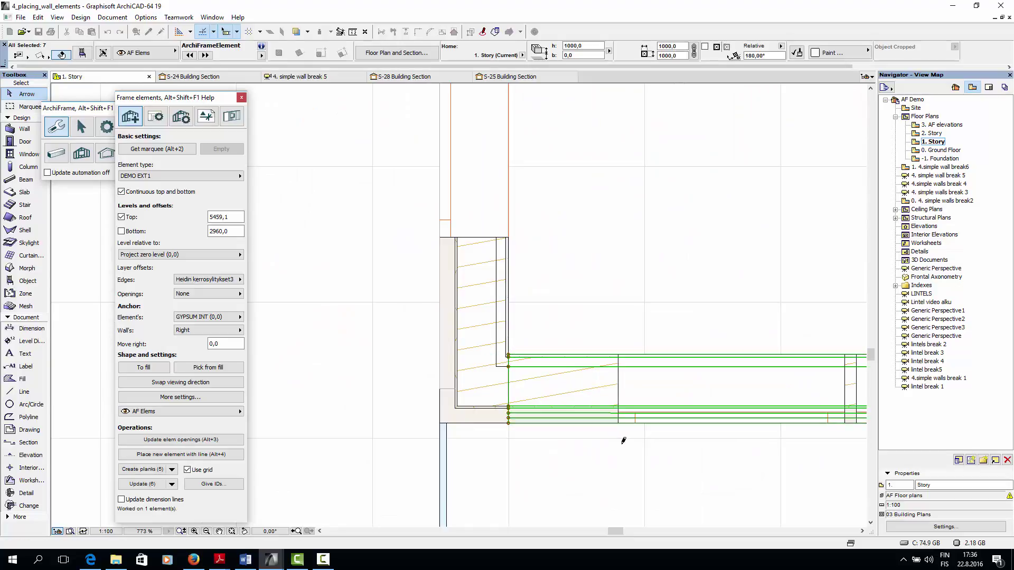
Select both new upper-storey wall elements and show only them in the 3D window.
left_click(583, 423)
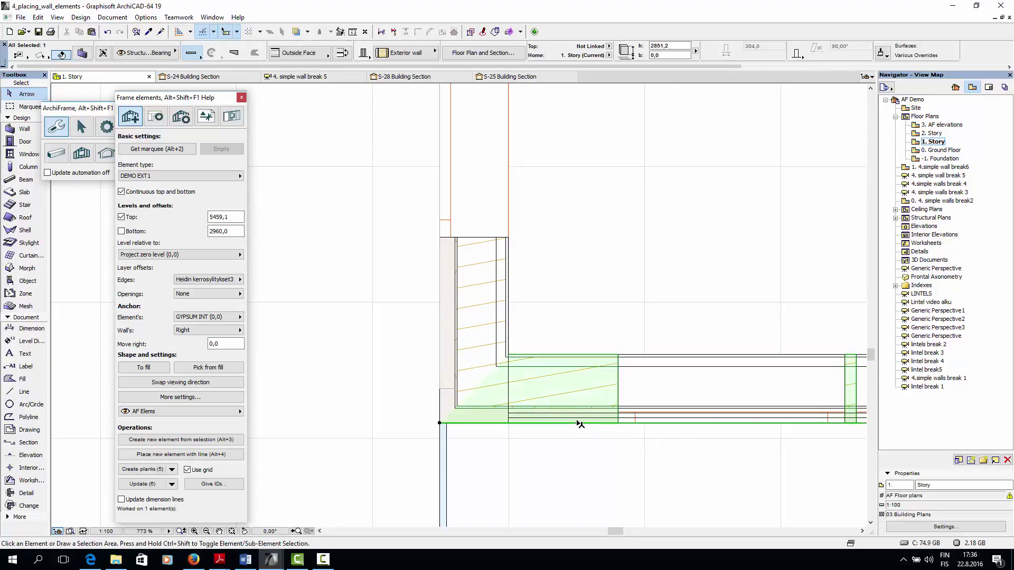
scroll(606, 437, "down", 6)
scroll(520, 299, "up", 4)
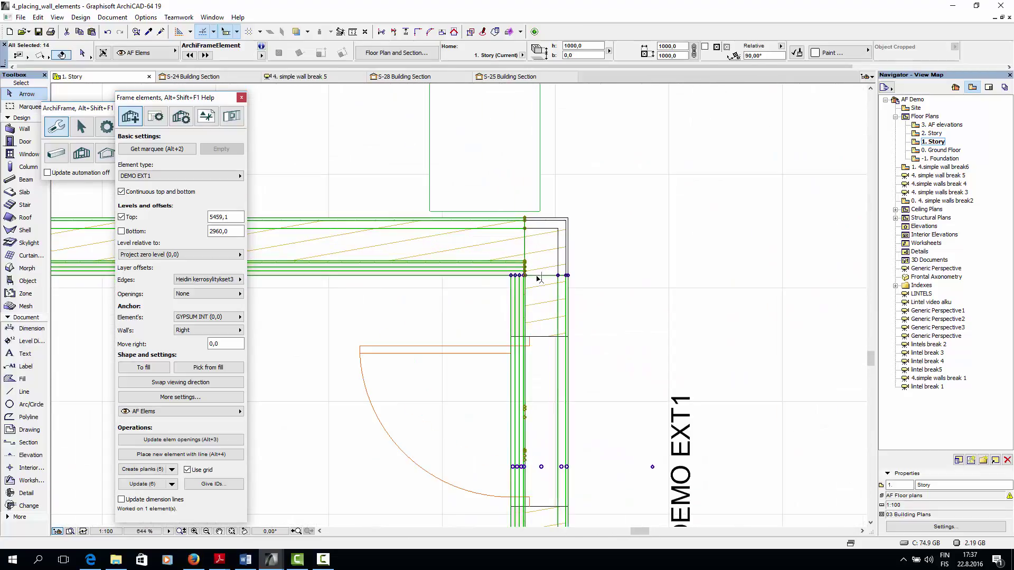
key("F5")
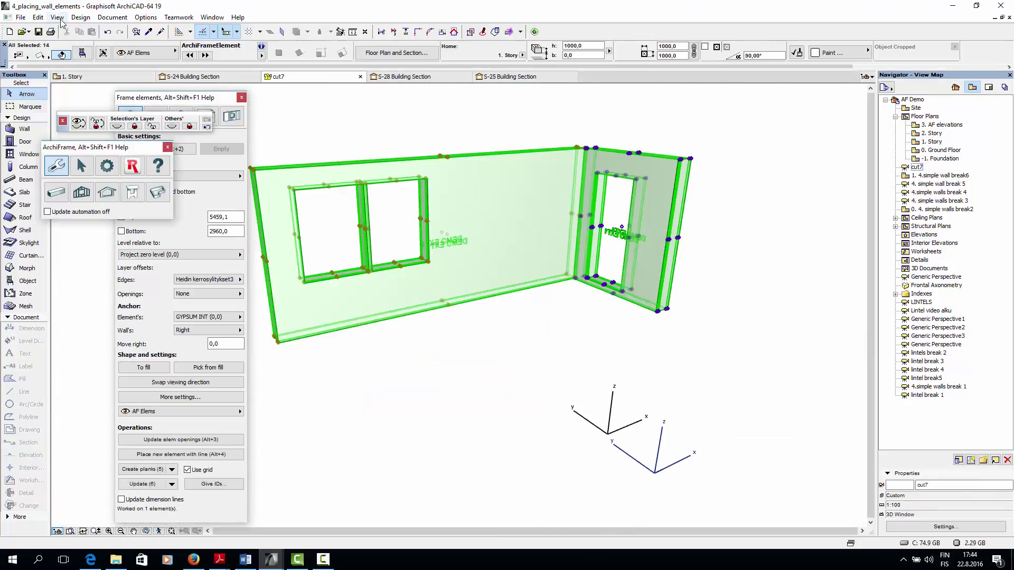
Show the whole building in 3D around the two selected upper-storey wall elements.
left_click(57, 17)
mouse_move(139, 252)
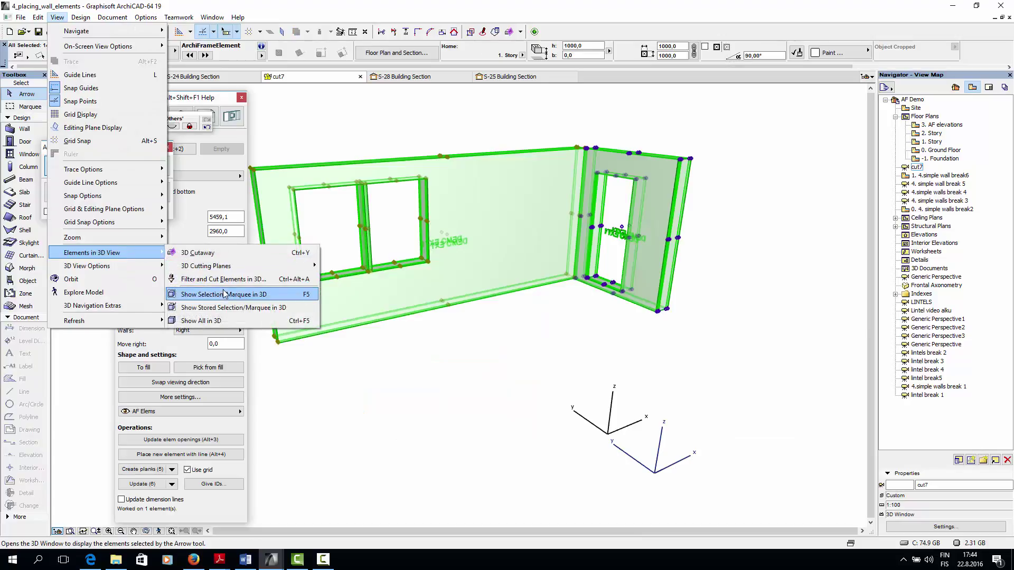
left_click(222, 320)
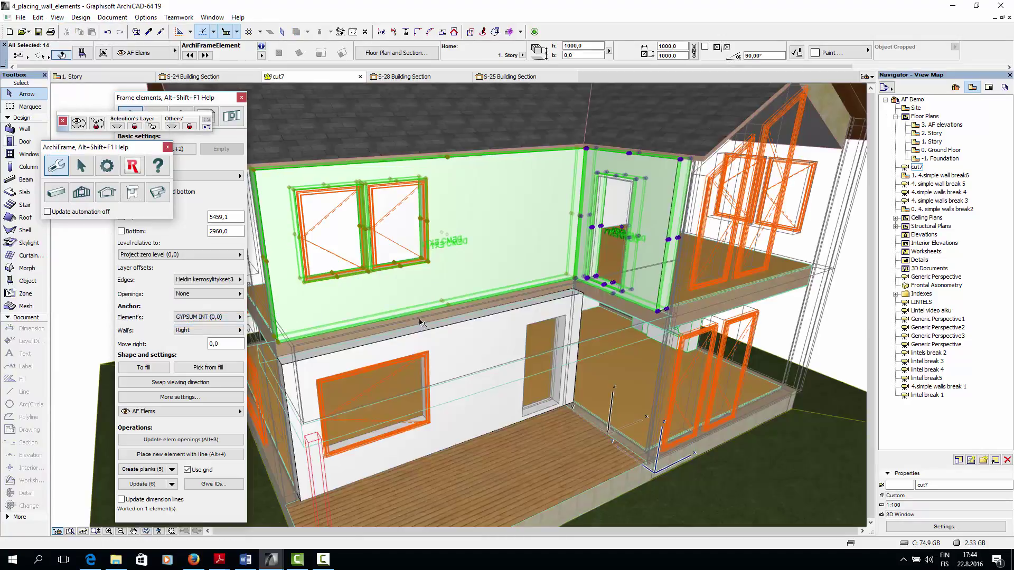
Apply the AF place elem tutorial layer combination and view the two upper-storey wall elements' lower edges against the intermediate floor.
key("ctrl+l")
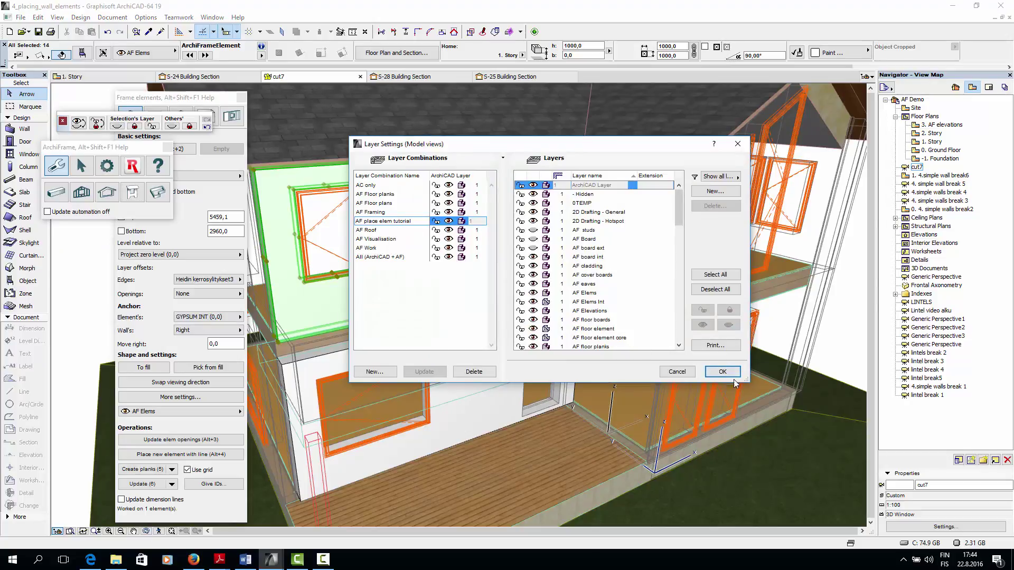
left_click(722, 371)
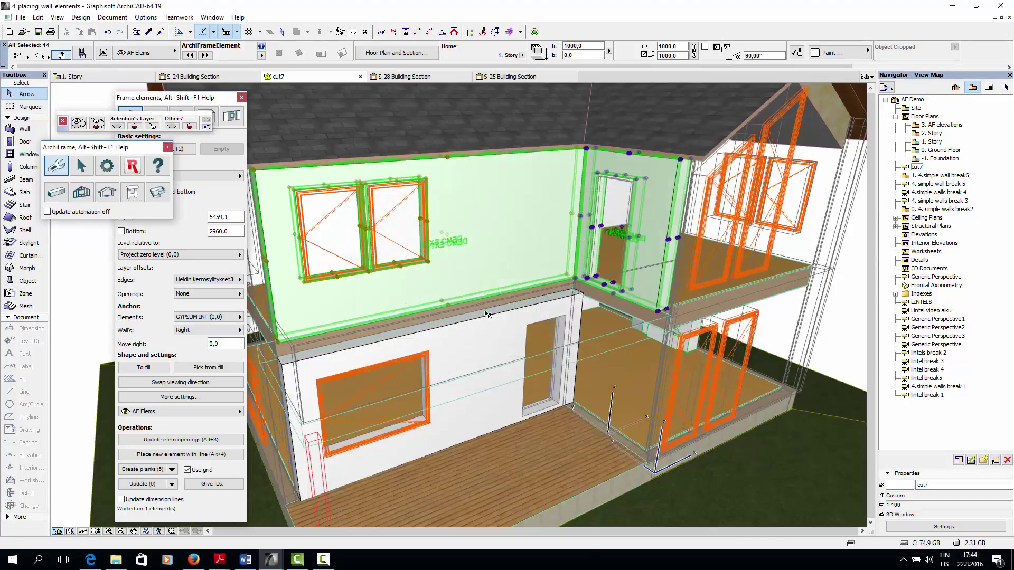
key("Escape")
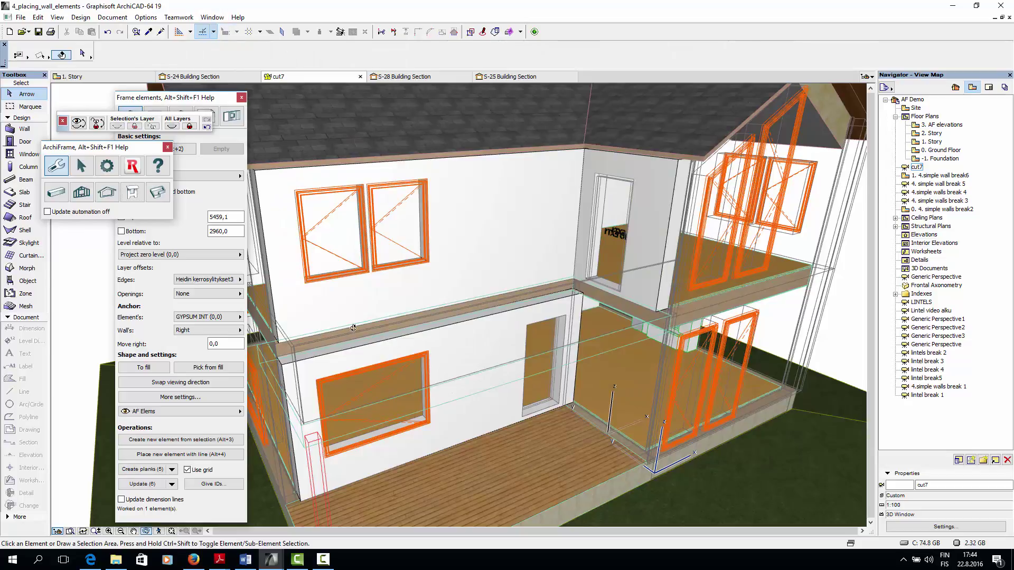
middle_click_drag(359, 322, 449, 262, "shift")
scroll(449, 262, "up", 2)
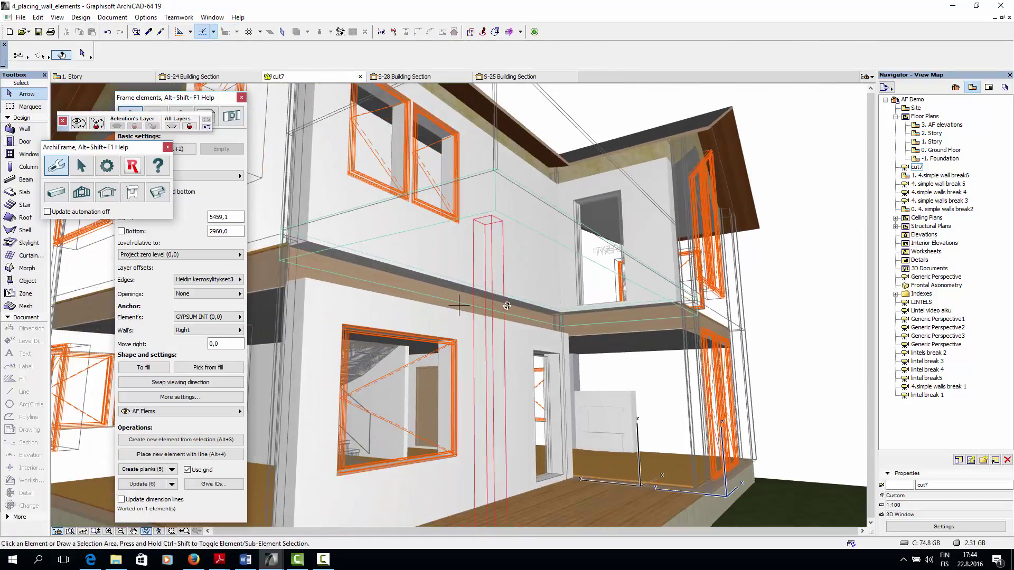
middle_click_drag(363, 294, 407, 336, "shift")
scroll(380, 343, "up", 2)
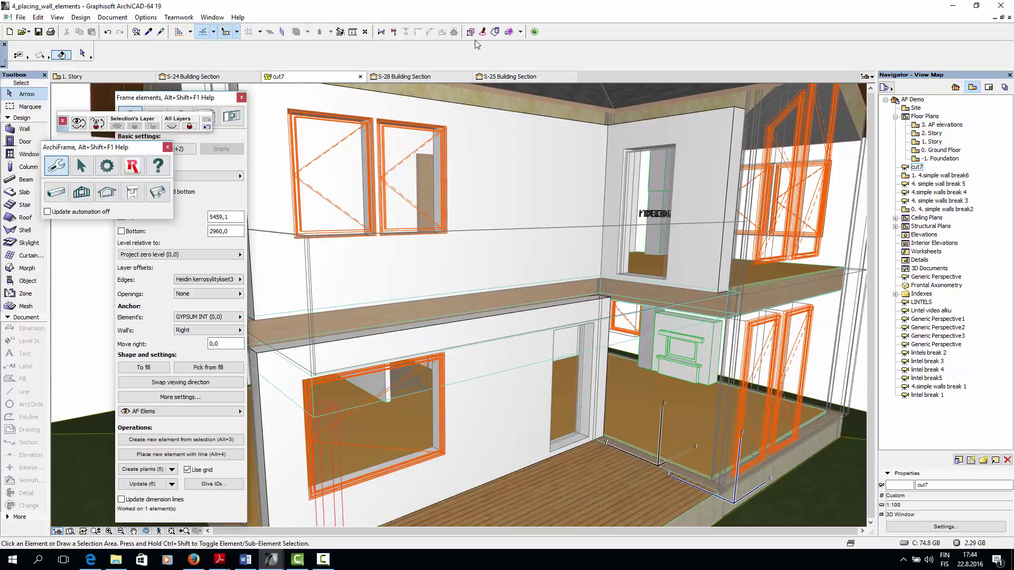
Select both upper-storey wall elements and enter custom bottom edge offsets of 360 mm for layers 1 to 4.
left_click(516, 256)
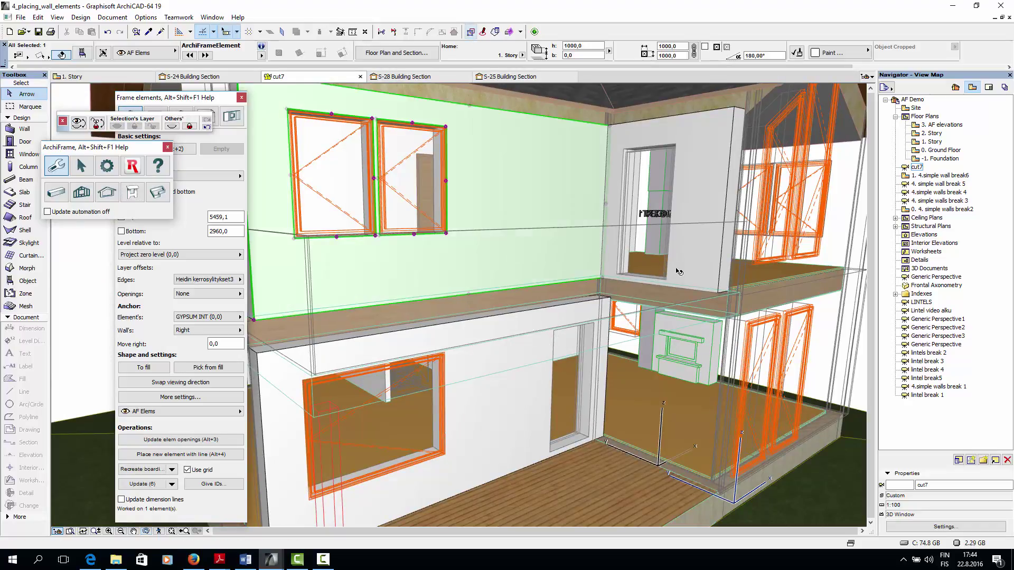
left_click(470, 31)
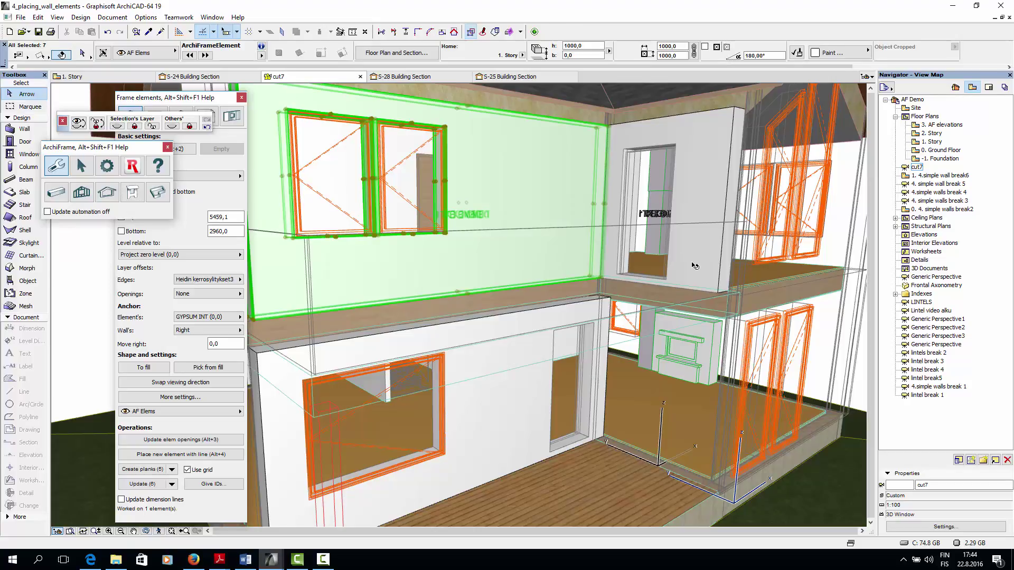
left_click(210, 280)
left_click(349, 281)
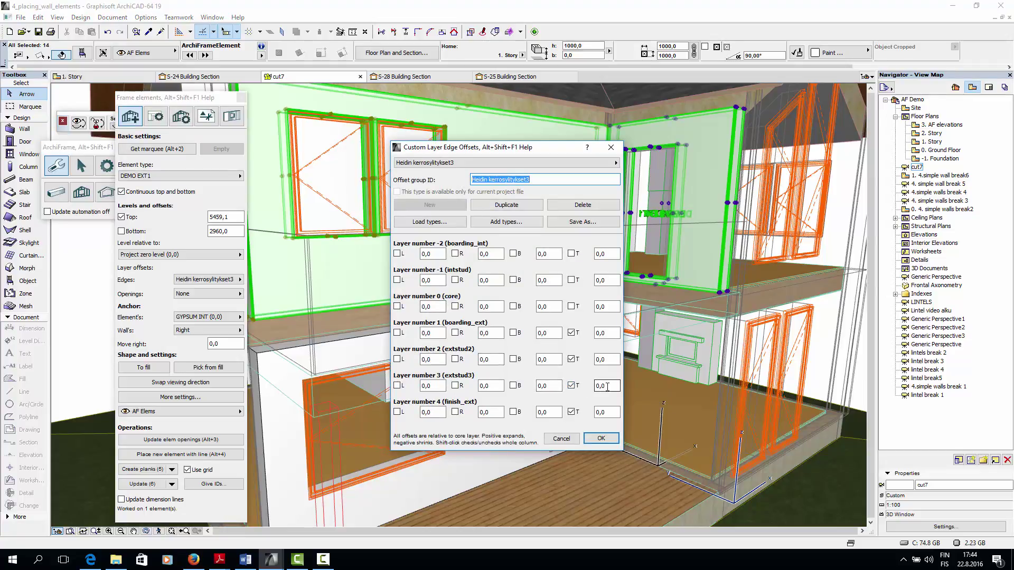
left_click(607, 412)
double_click(547, 412)
type("360")
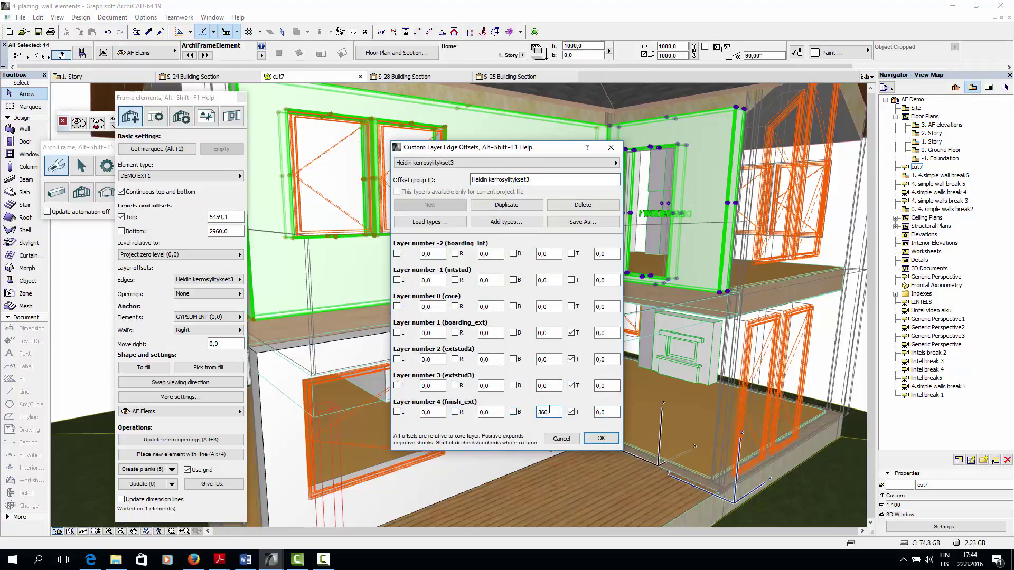
key("shift+Tab")
type("360")
key("shift+Tab")
type("360")
key("shift+Tab")
type("360")
Enable the bottom edge offsets of layers 1 to 4 and apply them to both upper-storey wall elements.
left_click(512, 333)
left_click(513, 359)
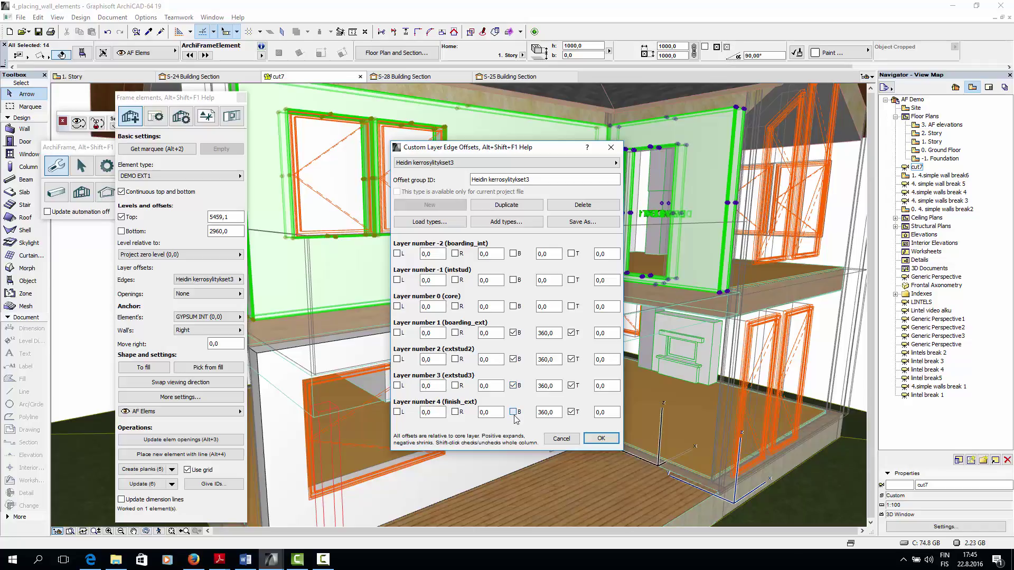
left_click(601, 438)
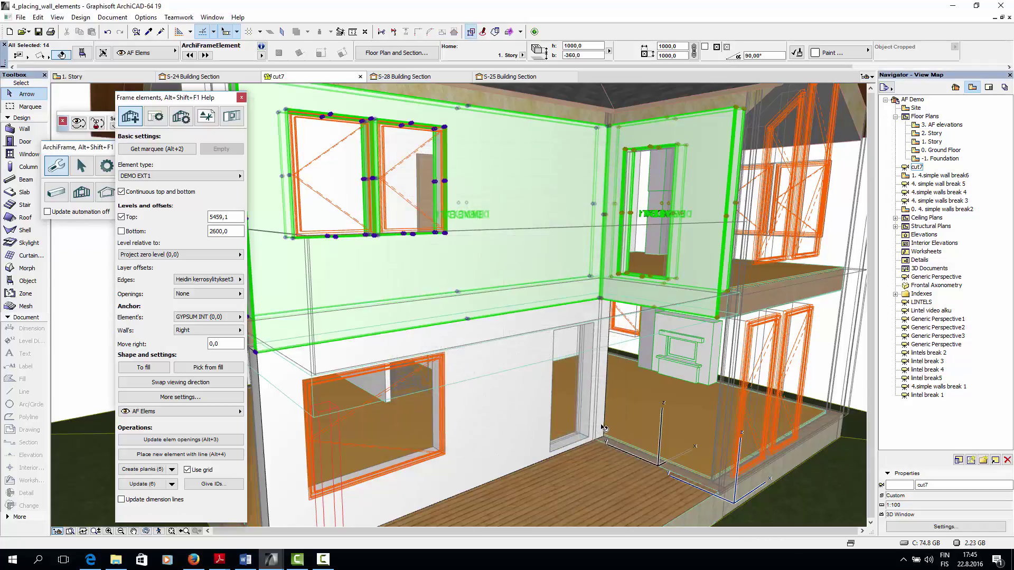
key("Escape")
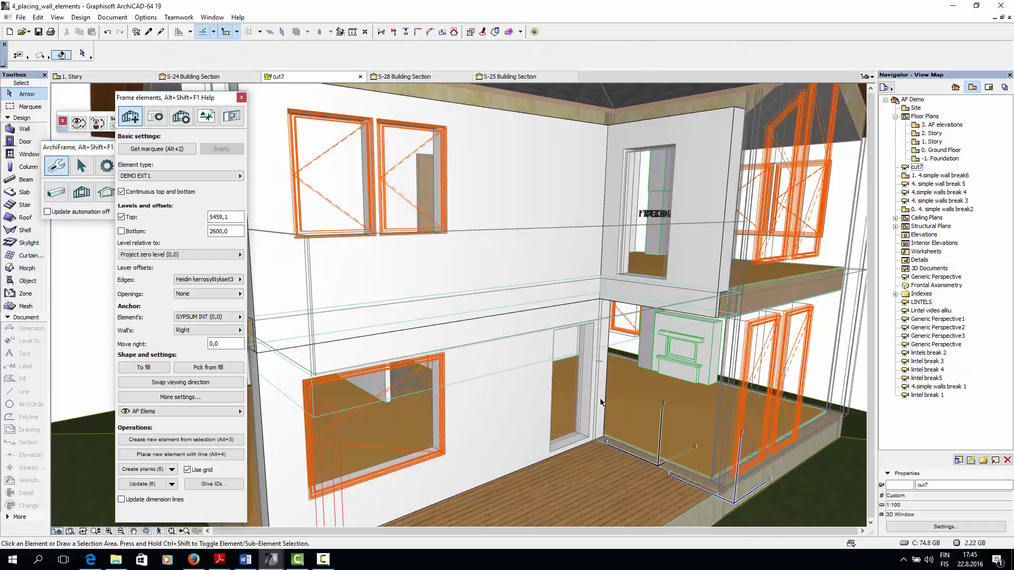
Inspect the joint between the ground-floor and upper-storey wall elements at the house corner, selecting each one in turn.
middle_click_drag(653, 329, 448, 273, "shift")
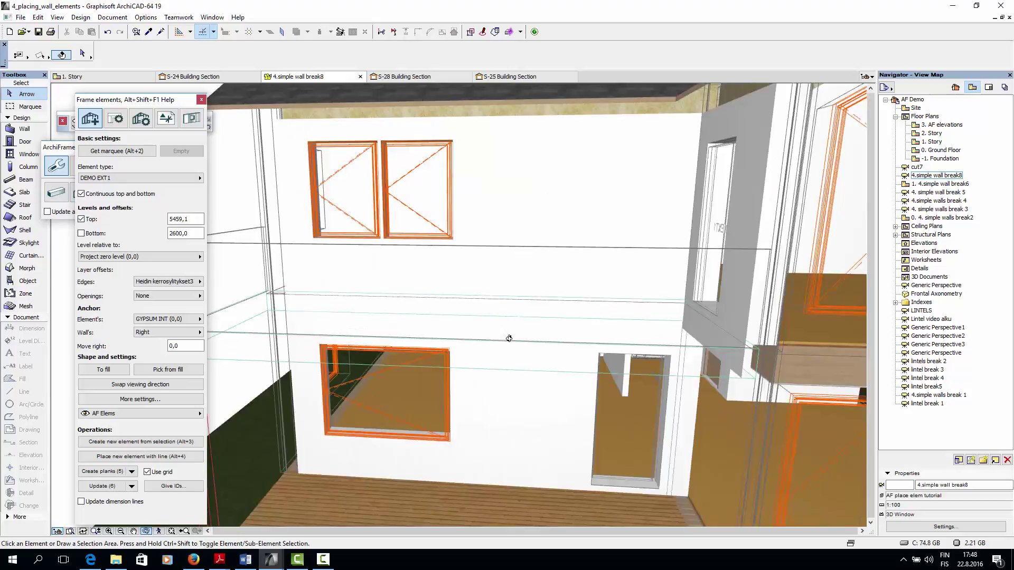
middle_click_drag(509, 340, 367, 331, "shift")
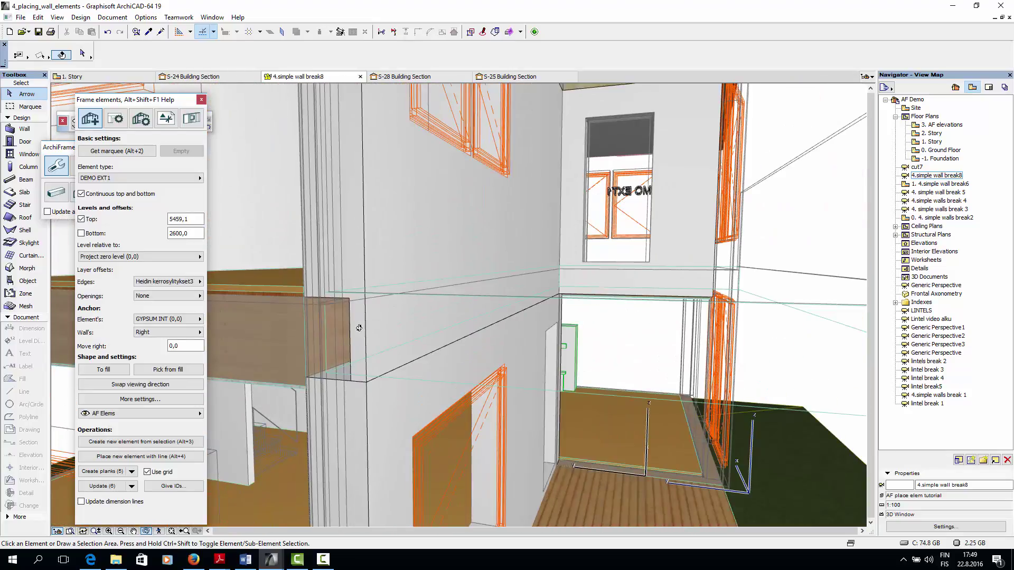
left_click(361, 329)
left_click(356, 402)
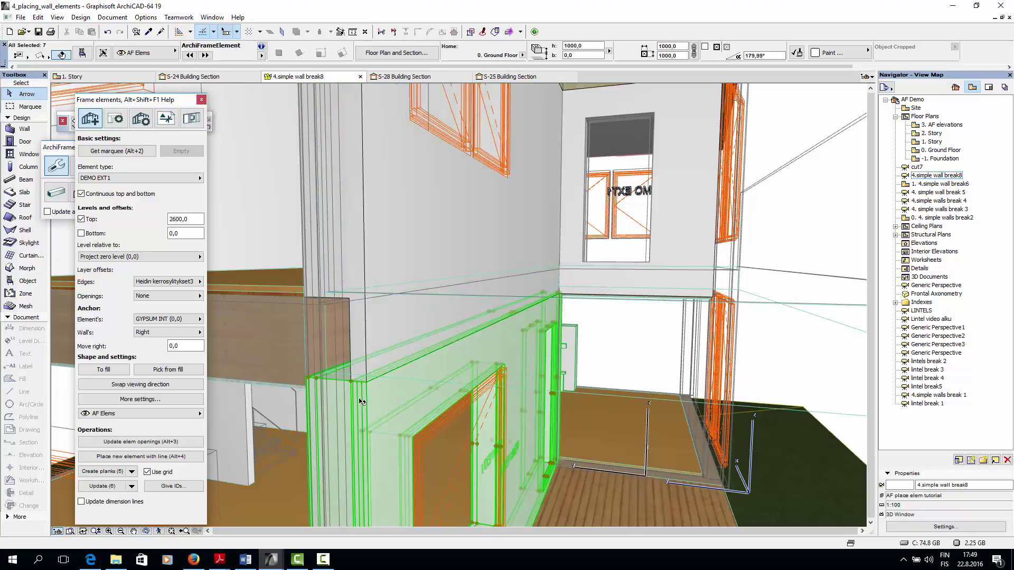
left_click(365, 352)
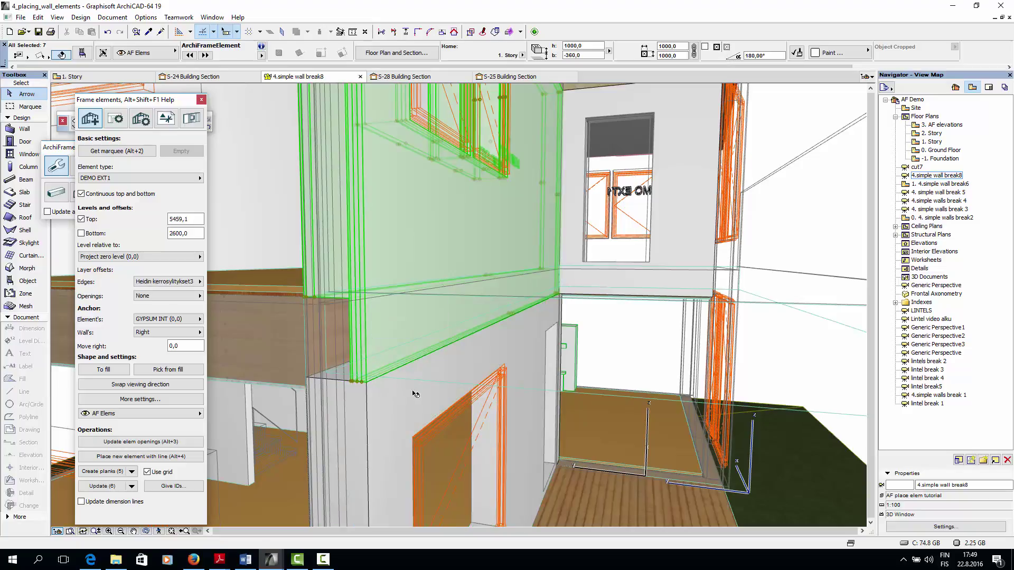
key("Escape")
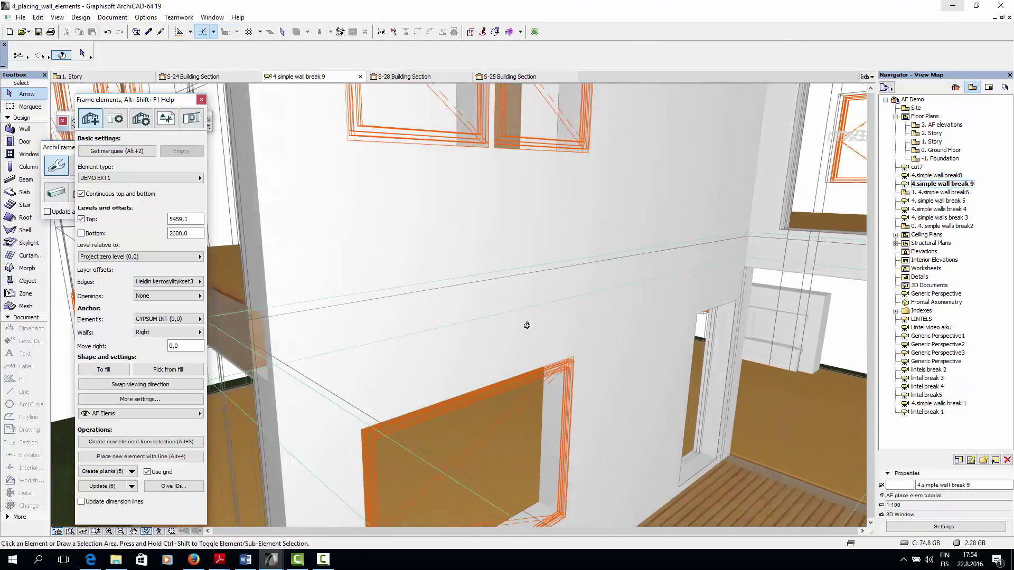
Examine in 3D how the upper-storey wall elements' top edges meet the roof along the eaves.
scroll(527, 325, "down", 10)
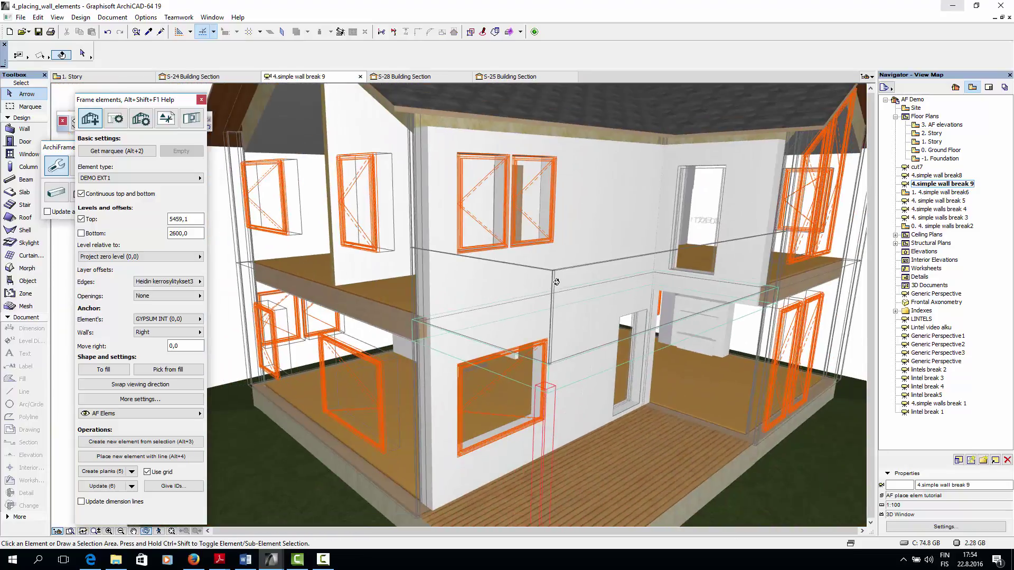
scroll(560, 362, "up", 5)
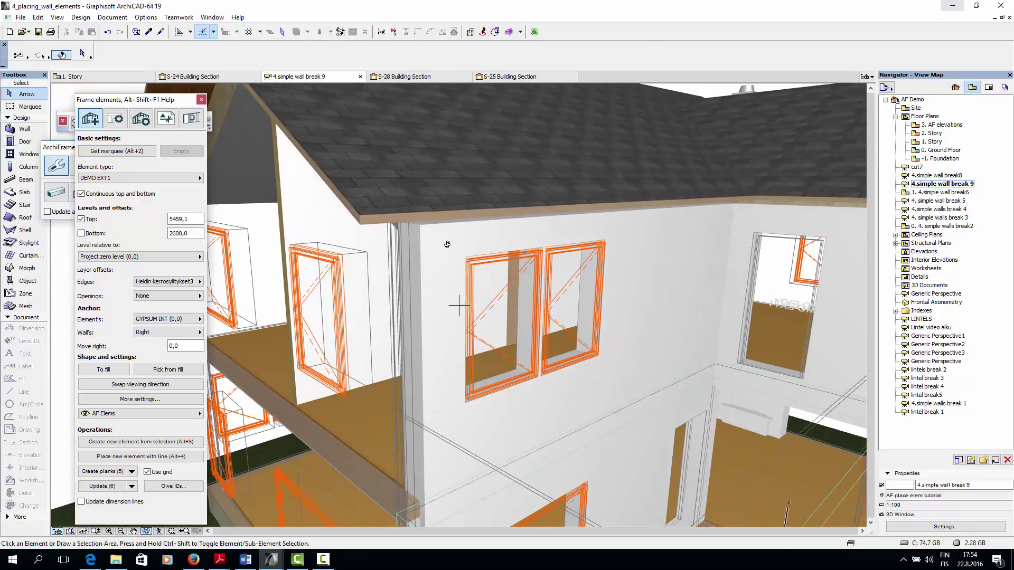
scroll(506, 223, "up", 1)
middle_click_drag(505, 224, 515, 223, "shift")
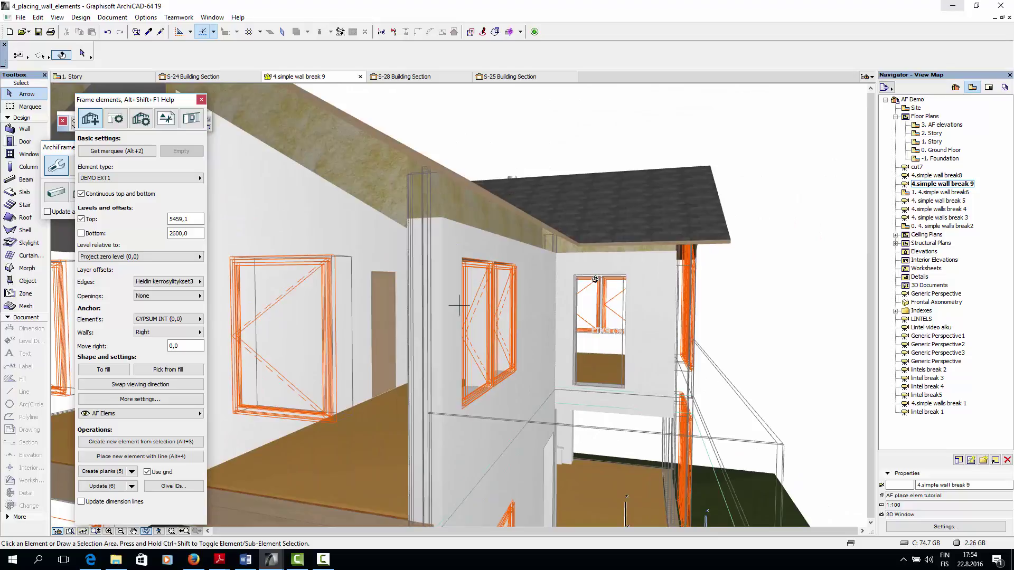
middle_click_drag(577, 281, 438, 242, "shift")
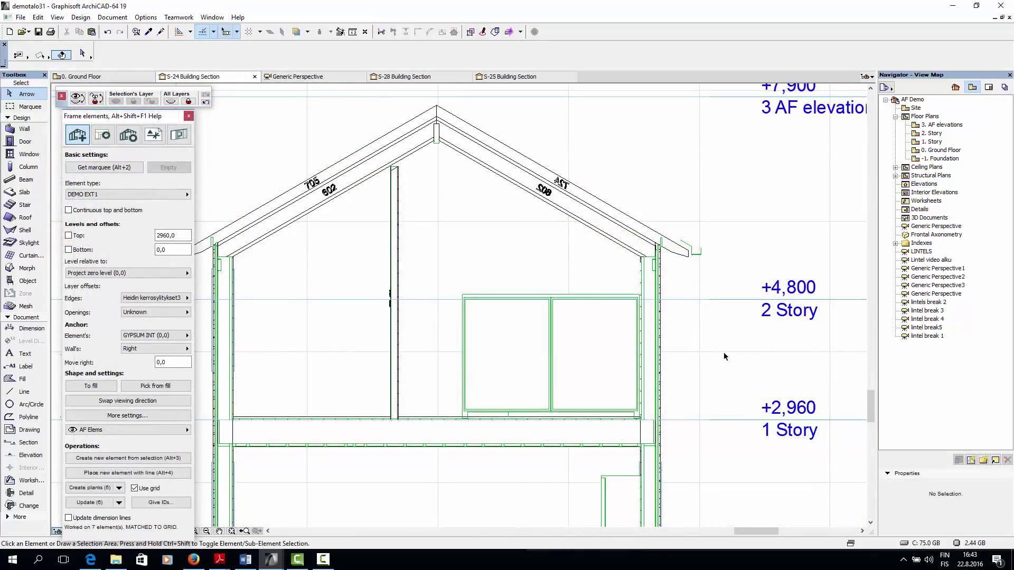
On the S-24 building section, measure from the wall core's top to the outer layers' top under the rafter at the eaves.
scroll(663, 238, "up", 5)
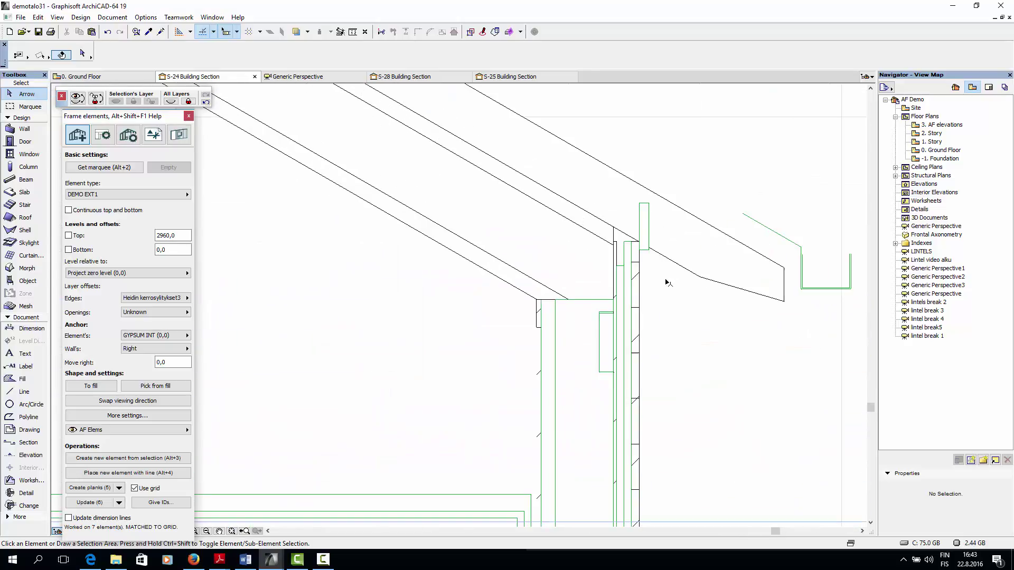
left_click(666, 251)
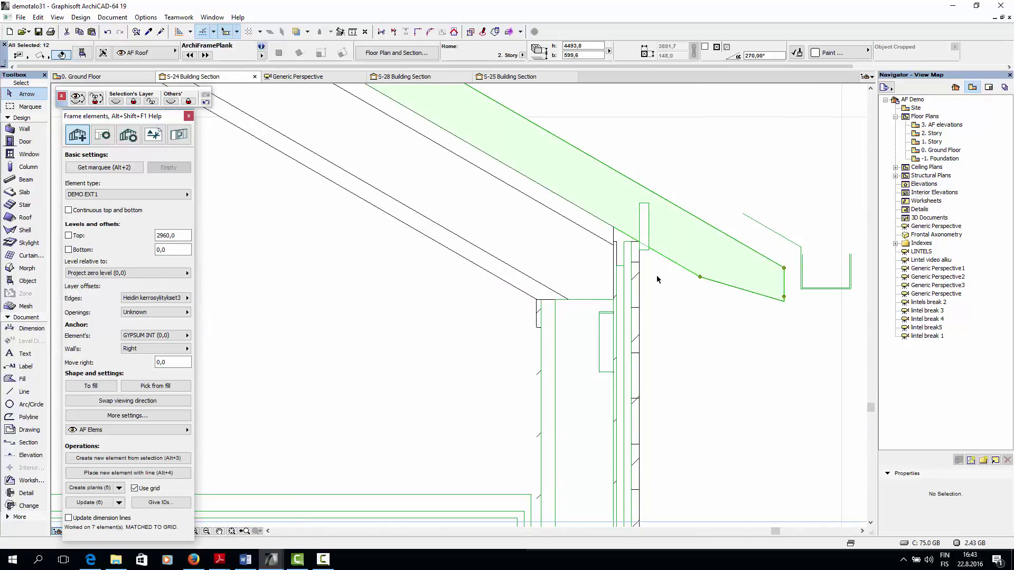
key("m")
left_click(613, 299)
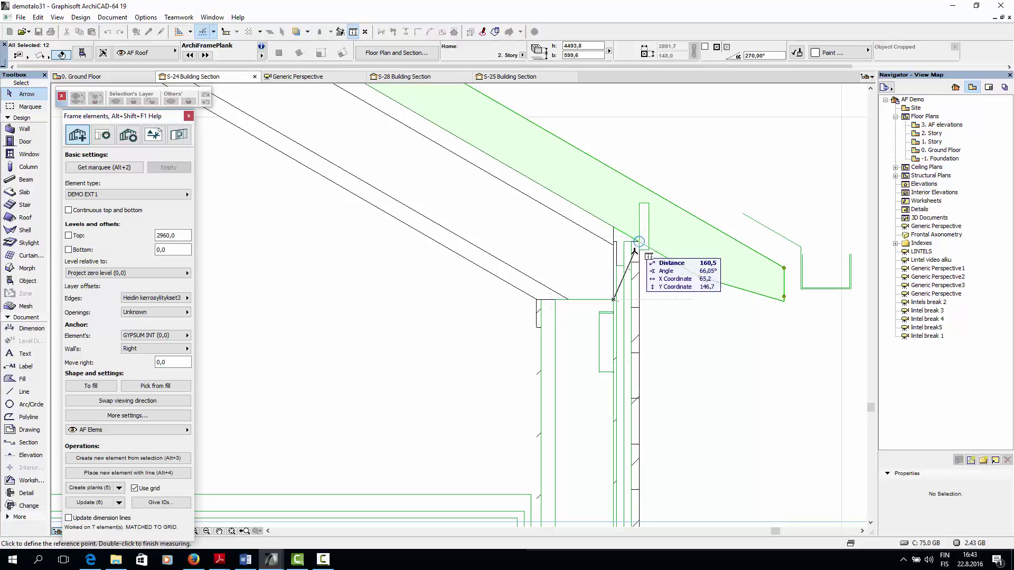
key("Escape")
key("Escape")
left_click(636, 257)
left_click(663, 293)
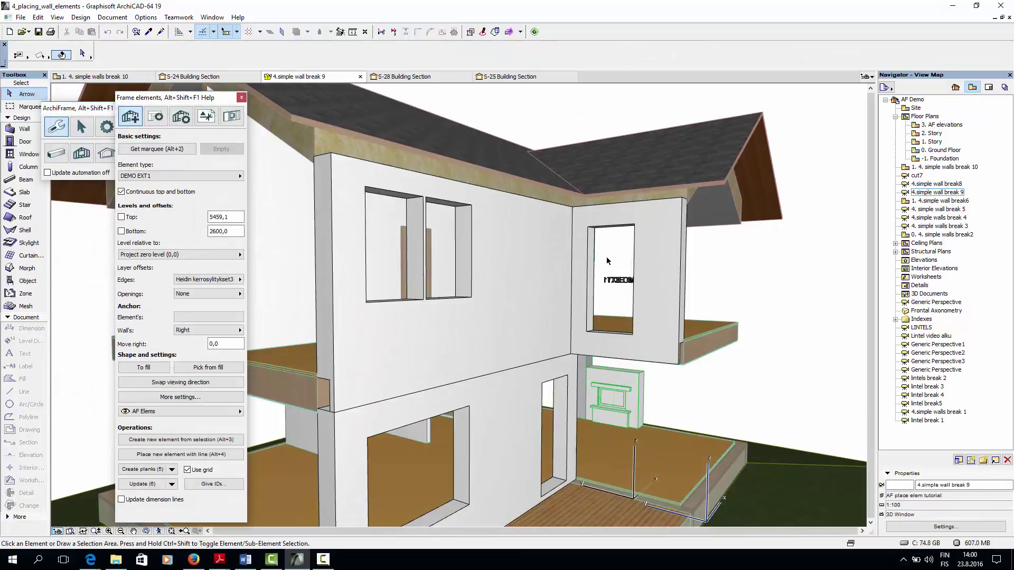
Select both upper-storey wall elements in 3D and set the top edge offset of layer 1 (boarding_ext) to 171,2.
left_click(593, 227)
left_click(529, 254, "shift")
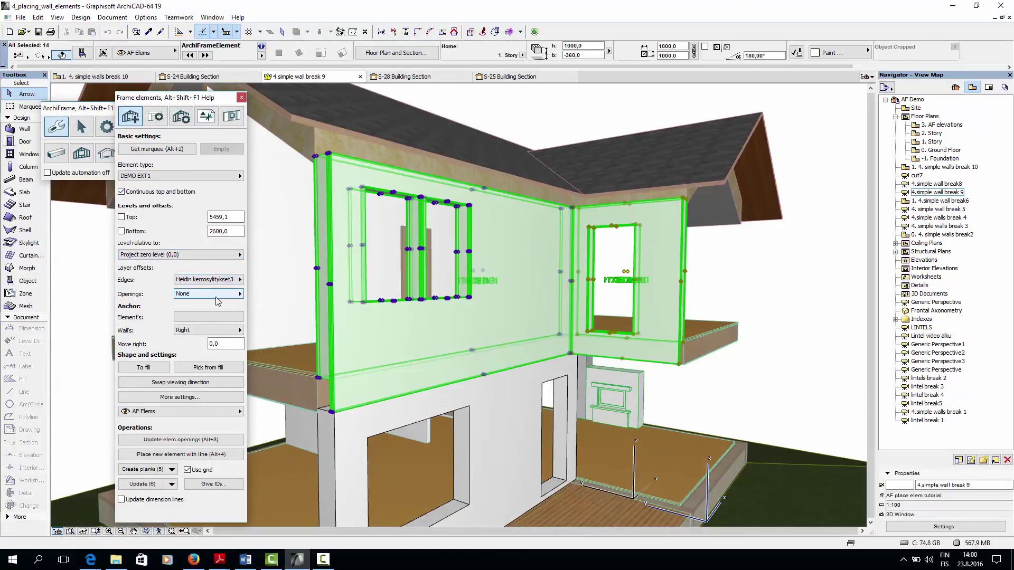
left_click(214, 280)
left_click(273, 288)
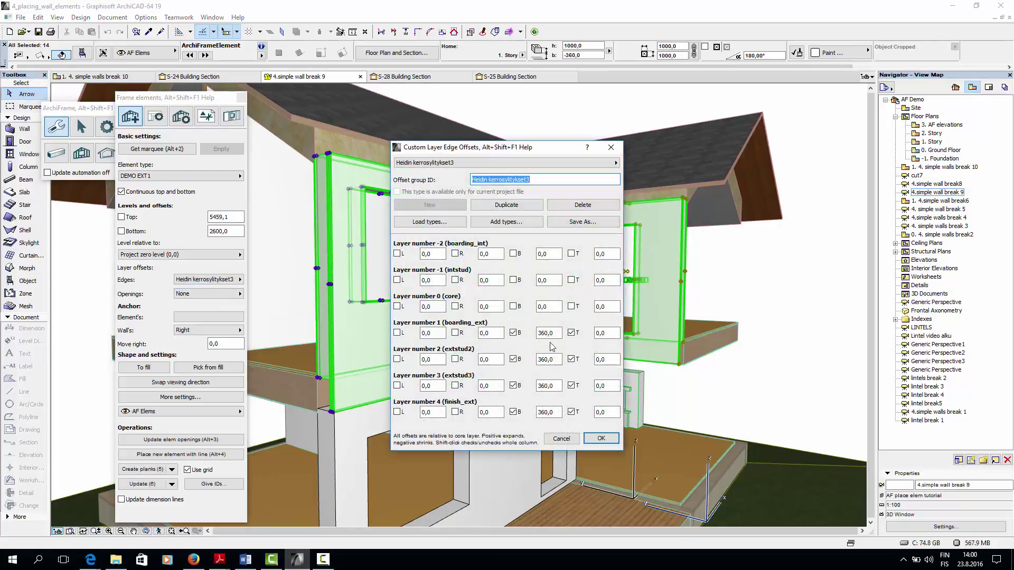
double_click(609, 335)
type("171,2")
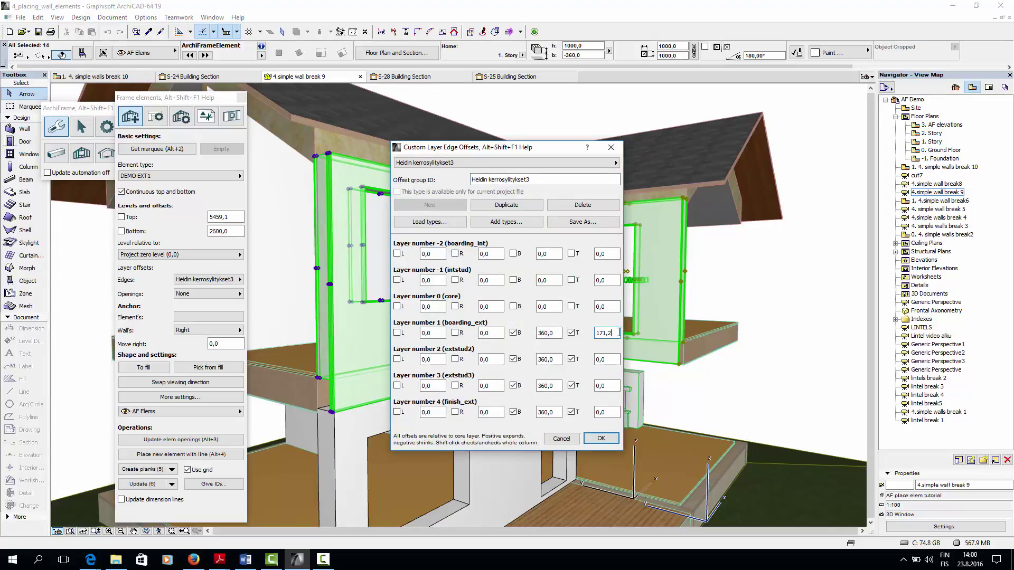
key("Return")
Copy the 171,2 top offset to the extstud2, extstud3 and finish_ext layers and apply the edge offsets.
key("ctrl+c")
double_click(608, 360)
key("ctrl+v")
double_click(606, 386)
key("ctrl+v")
double_click(606, 413)
key("ctrl+v")
left_click(601, 438)
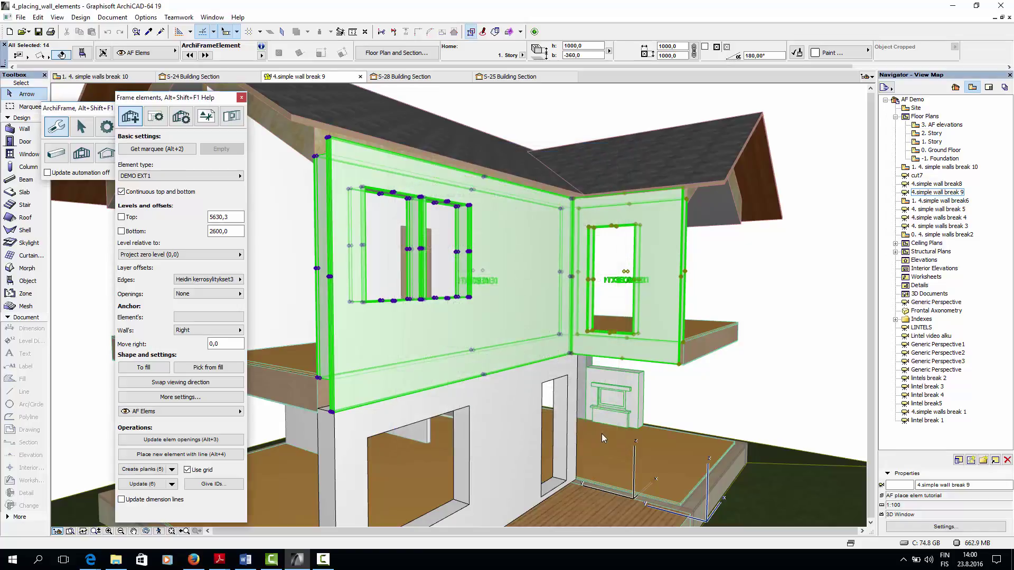
left_click(749, 329)
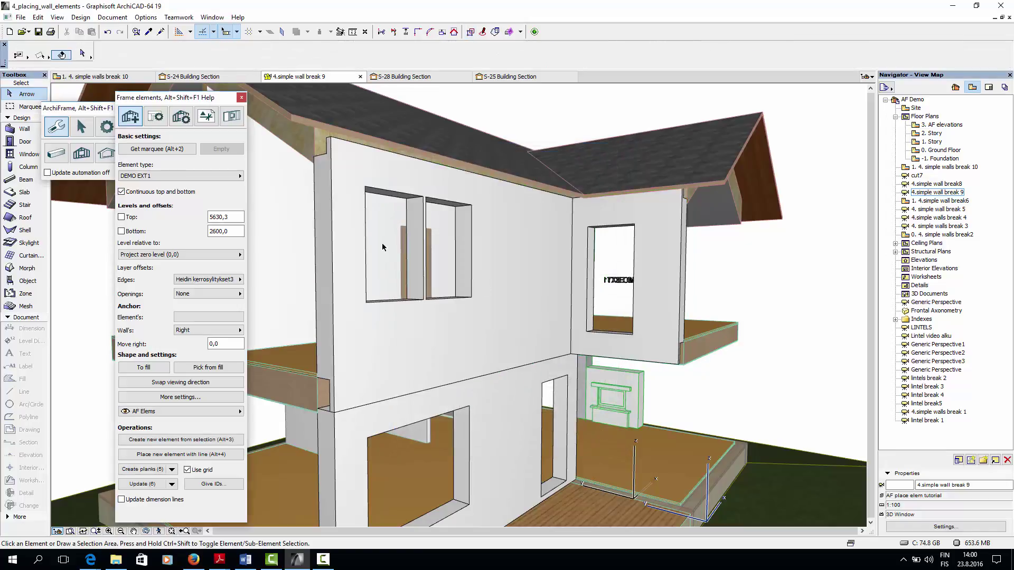
Hide the layer of the interior wall standing beside the balcony door wall on the upper storey.
middle_click_drag(486, 289, 262, 264, "shift")
scroll(568, 241, "up", 10)
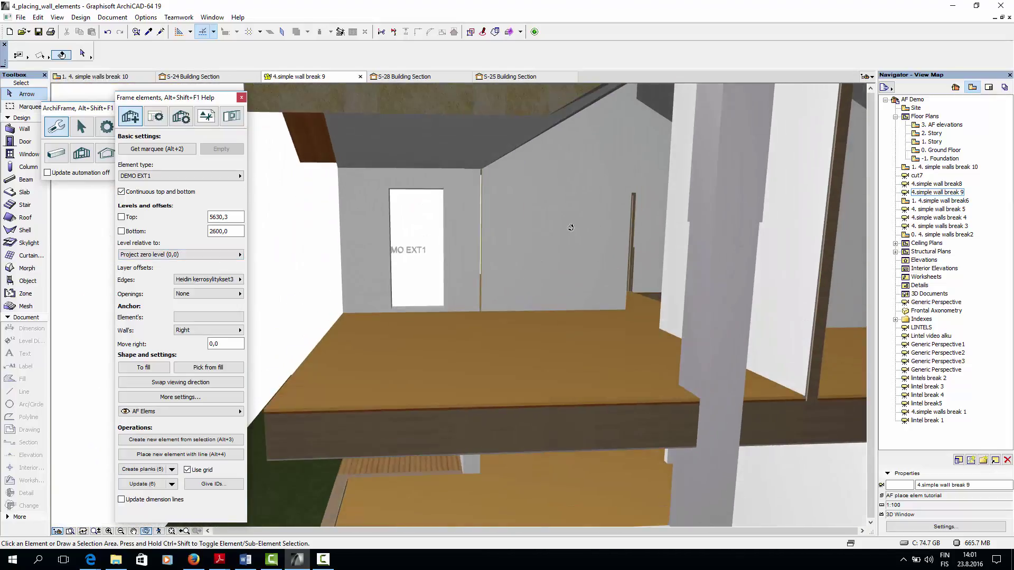
scroll(567, 242, "up", 3)
scroll(460, 242, "up", 4)
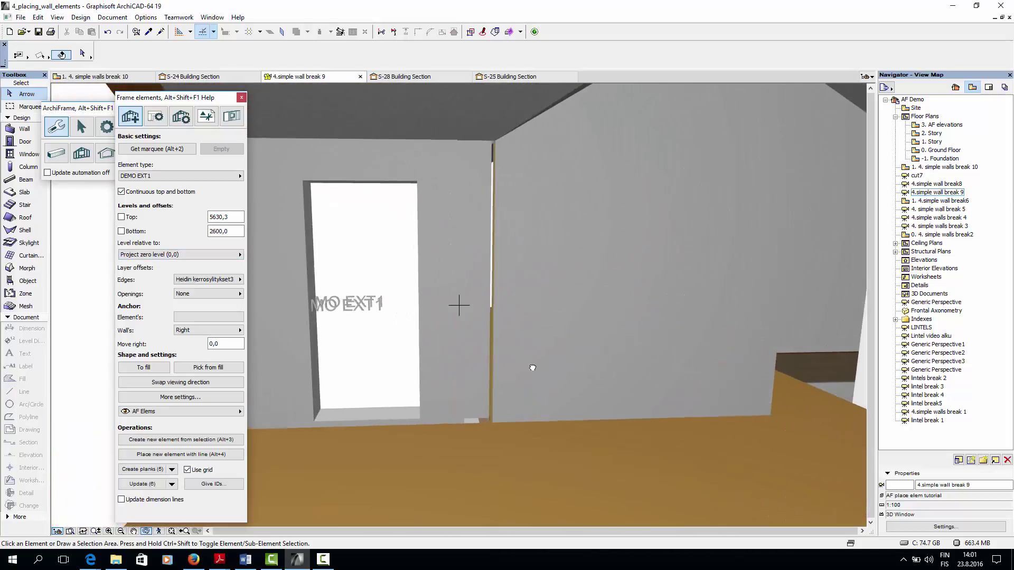
left_click(728, 346)
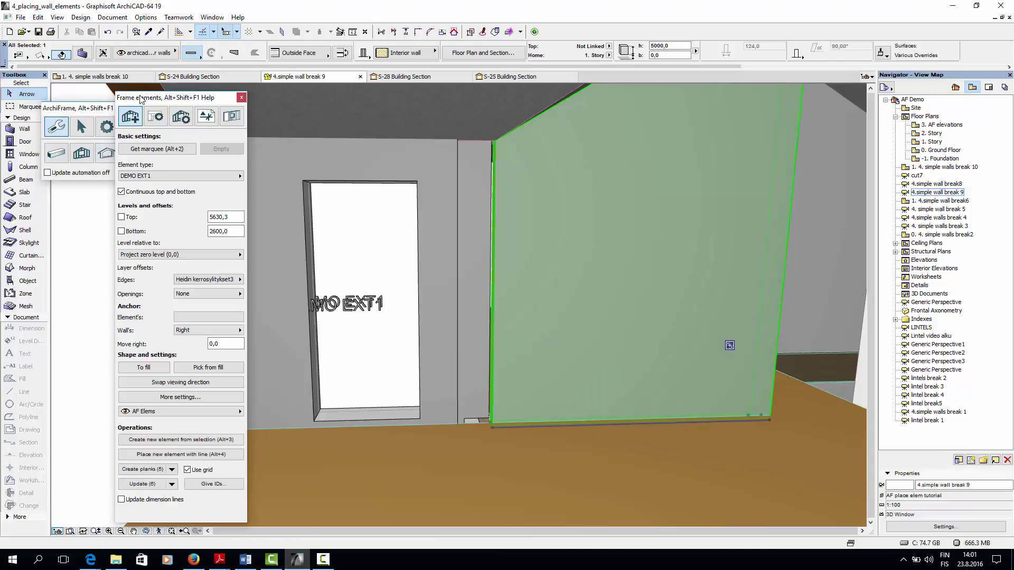
left_click_drag(149, 97, 94, 173)
left_click(185, 125)
left_click(118, 126)
Inspect the corner between the balcony door wall and the adjoining interior wall in 3D, checking the door wall element's extent.
middle_click_drag(535, 353, 467, 196, "shift")
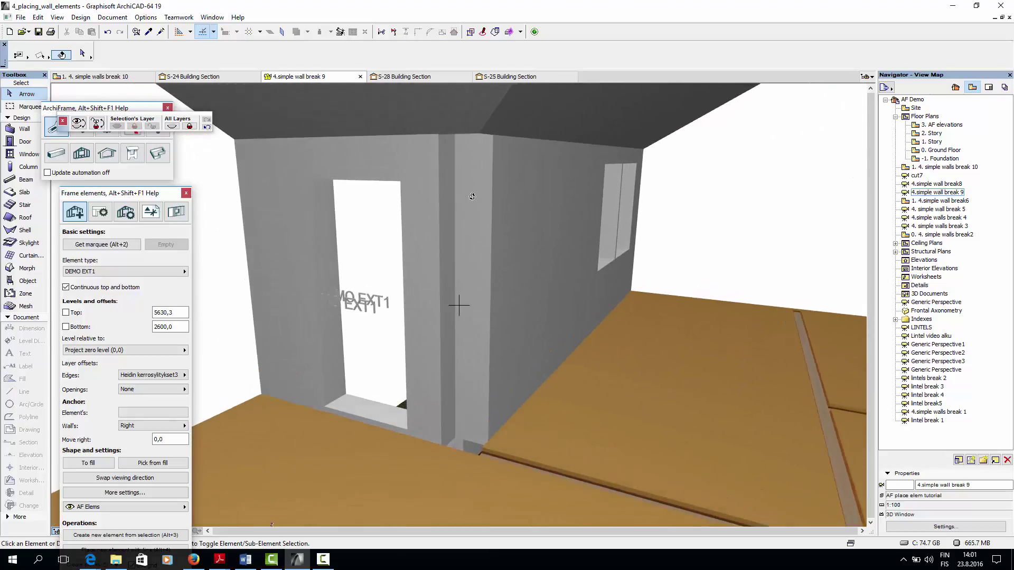
left_click(476, 190)
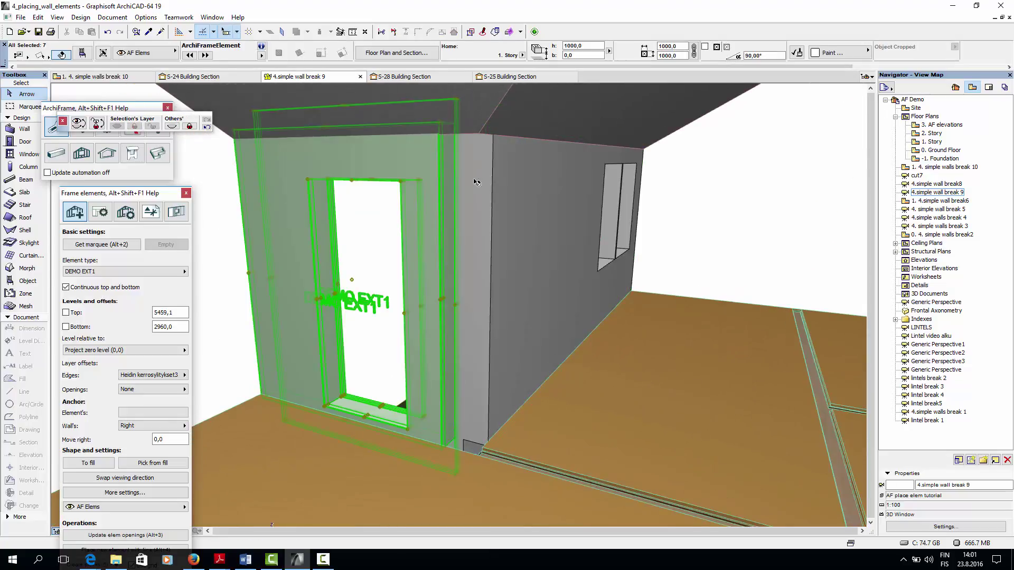
key("Escape")
On the 1. Story floor plan, select the balcony door wall element and review its right corner types, keeping Long.
double_click(939, 142)
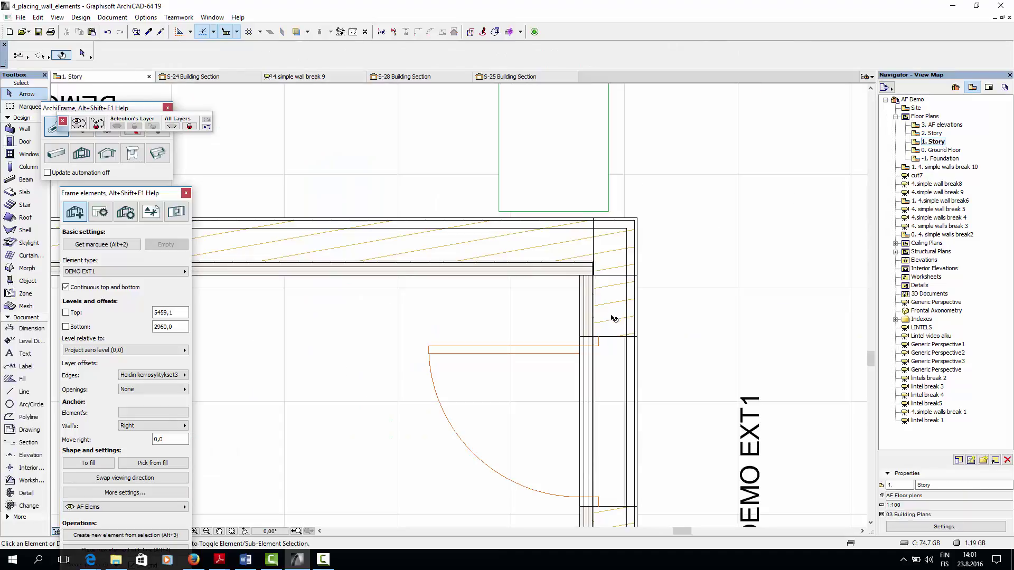
scroll(605, 328, "down", 3)
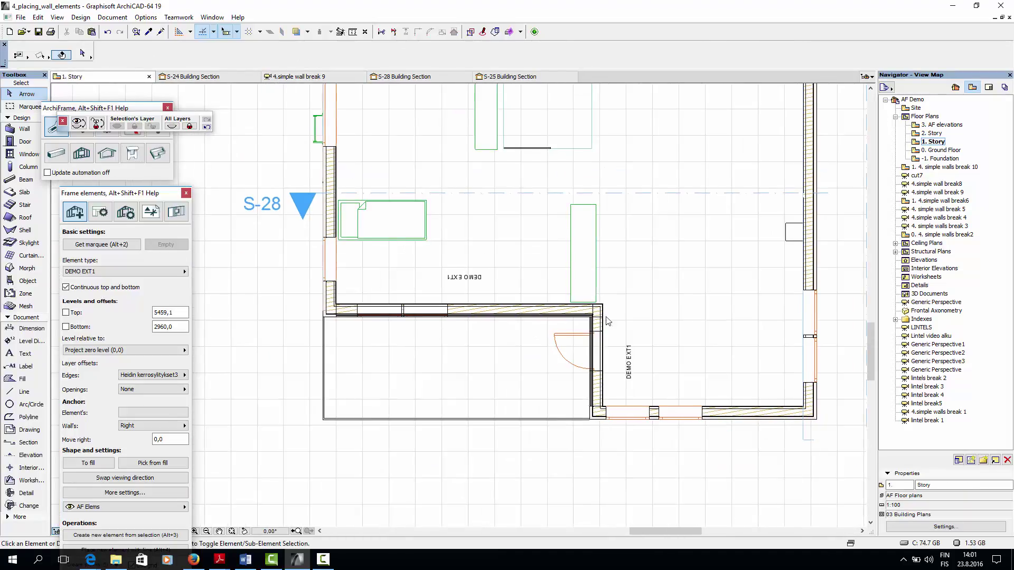
scroll(605, 321, "up", 2)
scroll(603, 321, "up", 2)
left_click(580, 288)
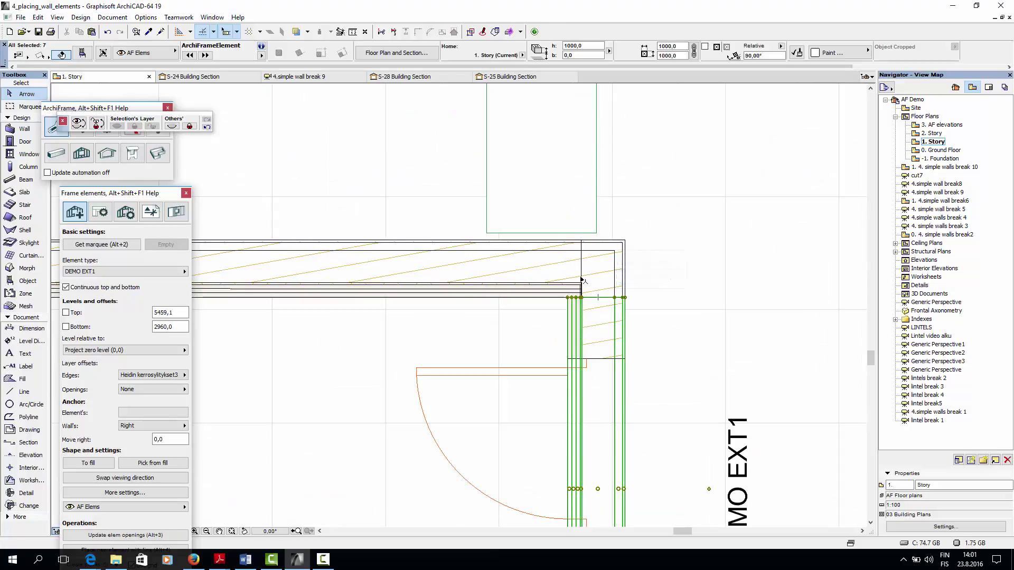
left_click(100, 211)
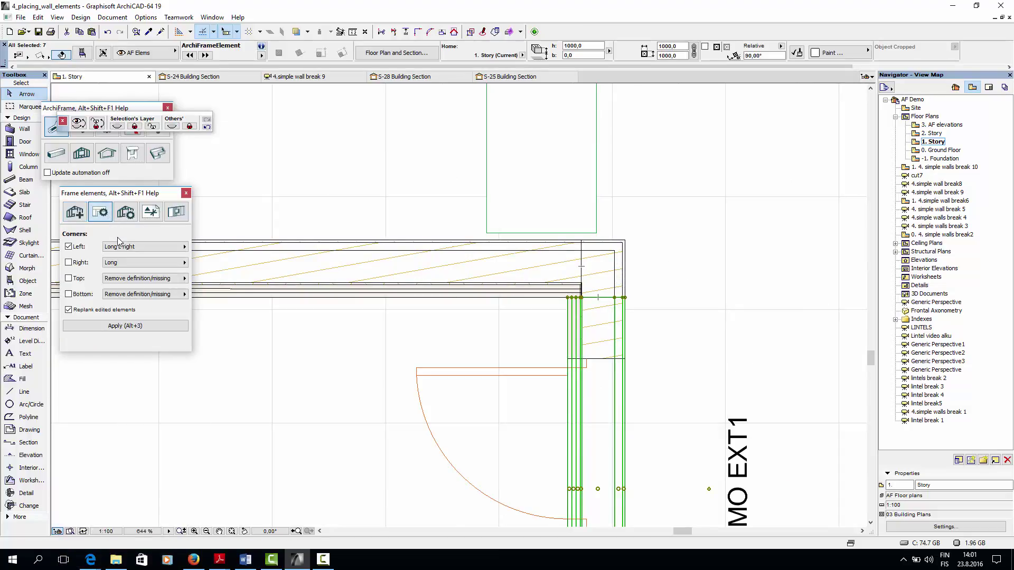
left_click(126, 264)
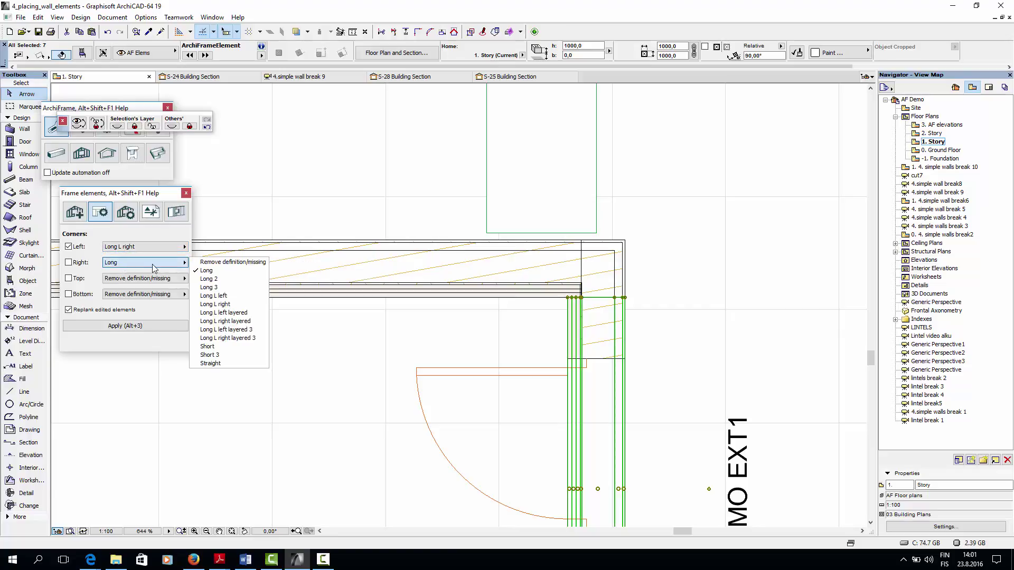
left_click(206, 270)
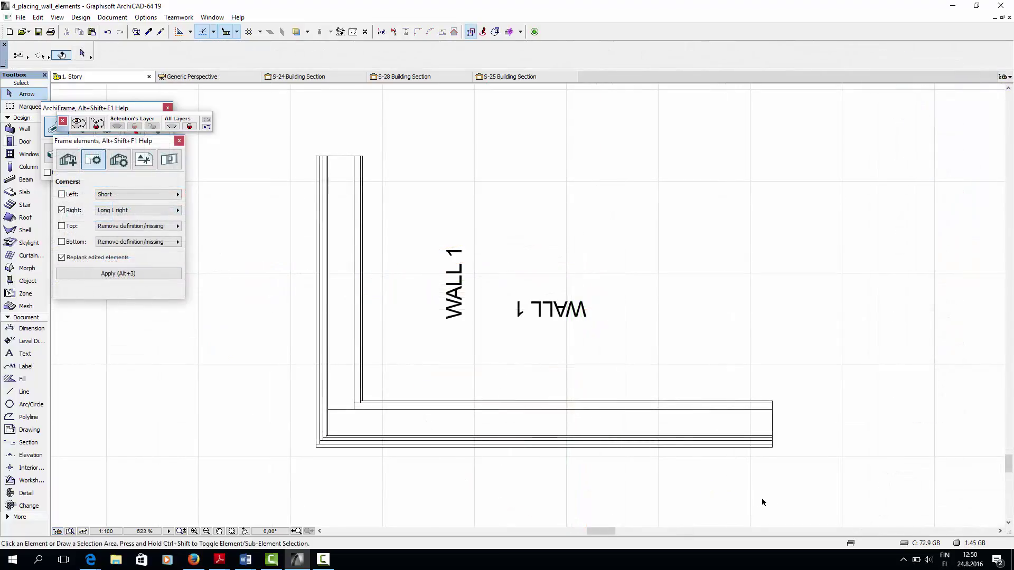
Keep Long L right as the right corner type and examine how each WALL 1 element's layers meet at the L corner.
left_click(151, 211)
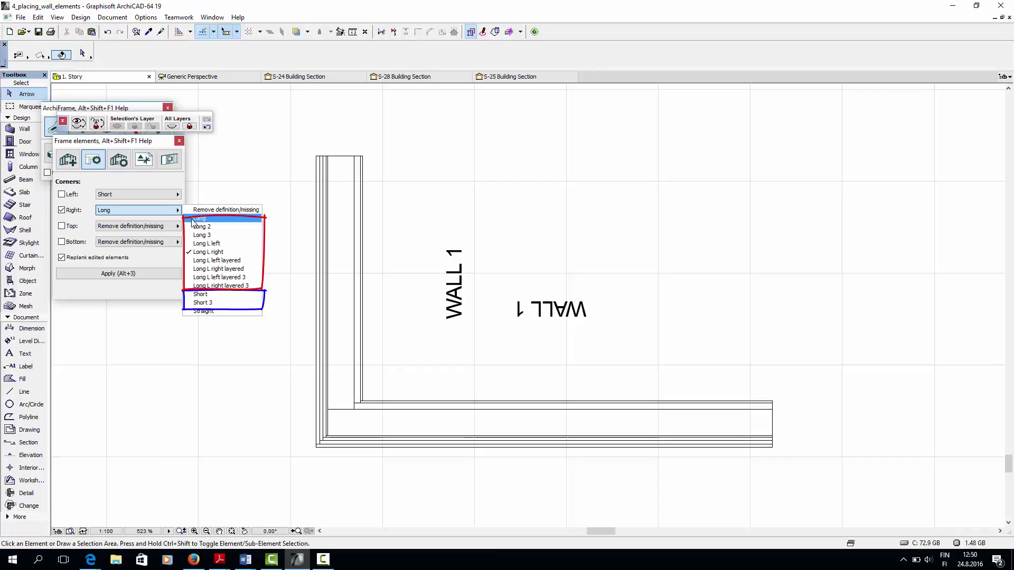
left_click(208, 252)
scroll(344, 448, "up", 3)
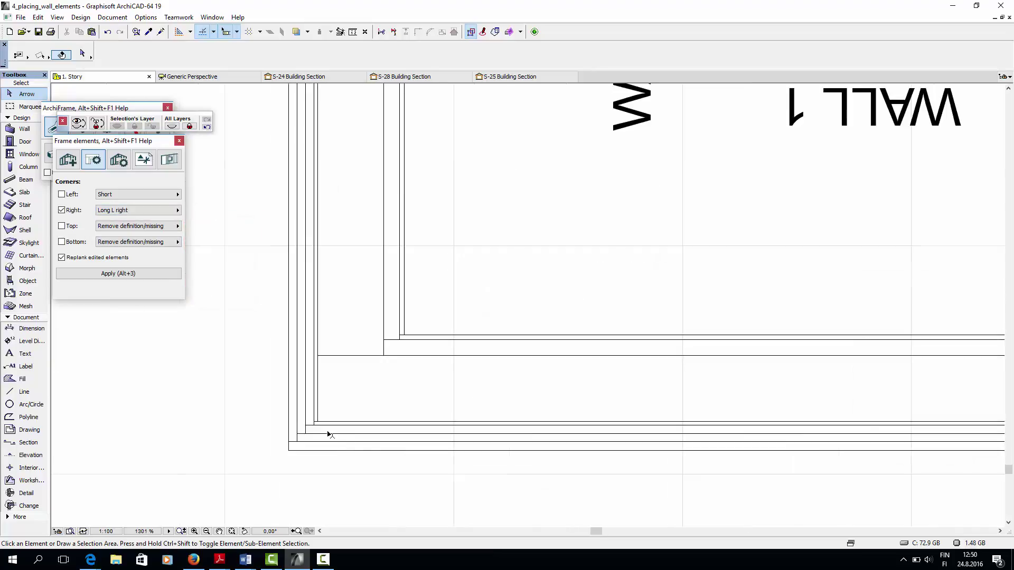
scroll(328, 434, "up", 1)
left_click(328, 438)
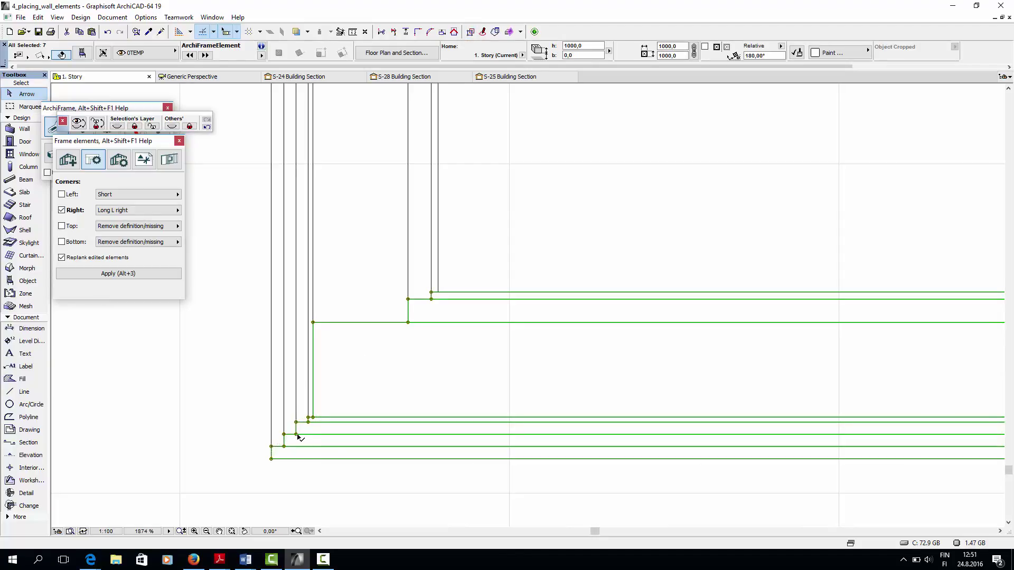
left_click(272, 368)
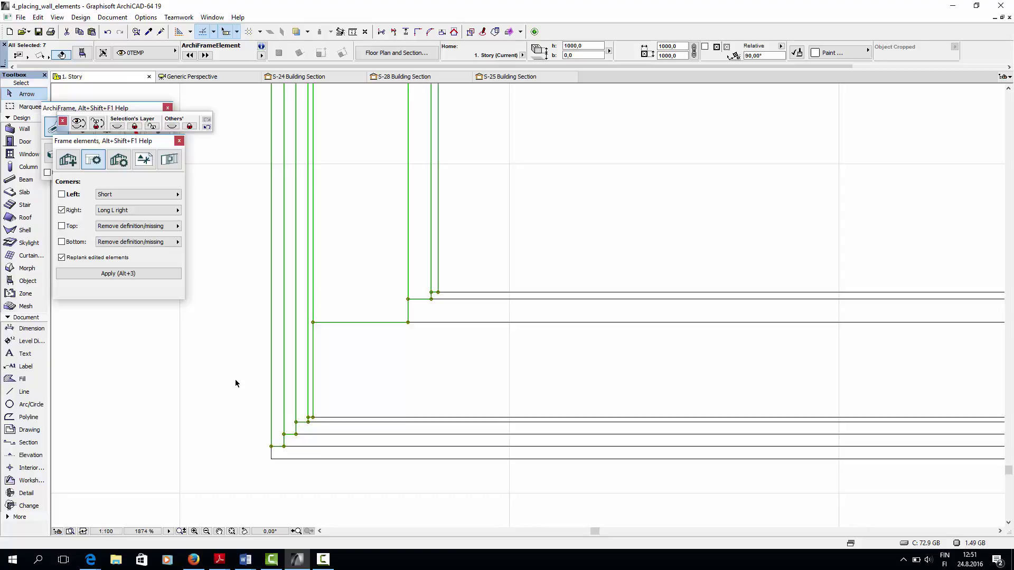
Apply the Long L right corner type to the right end of the horizontal WALL 1 element in the lower, unjoined example.
scroll(236, 383, "down", 6)
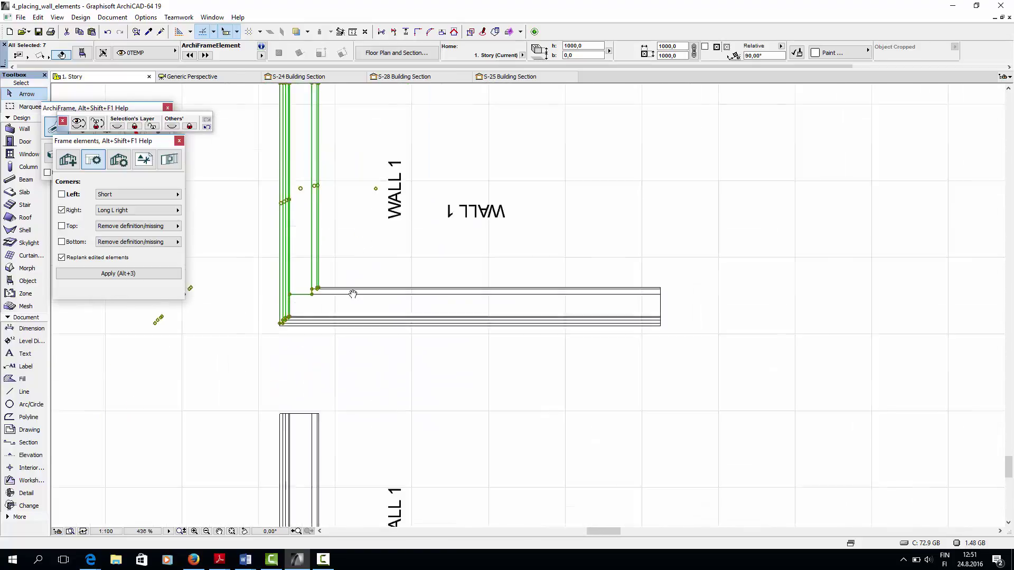
scroll(341, 422, "up", 3)
left_click(376, 397)
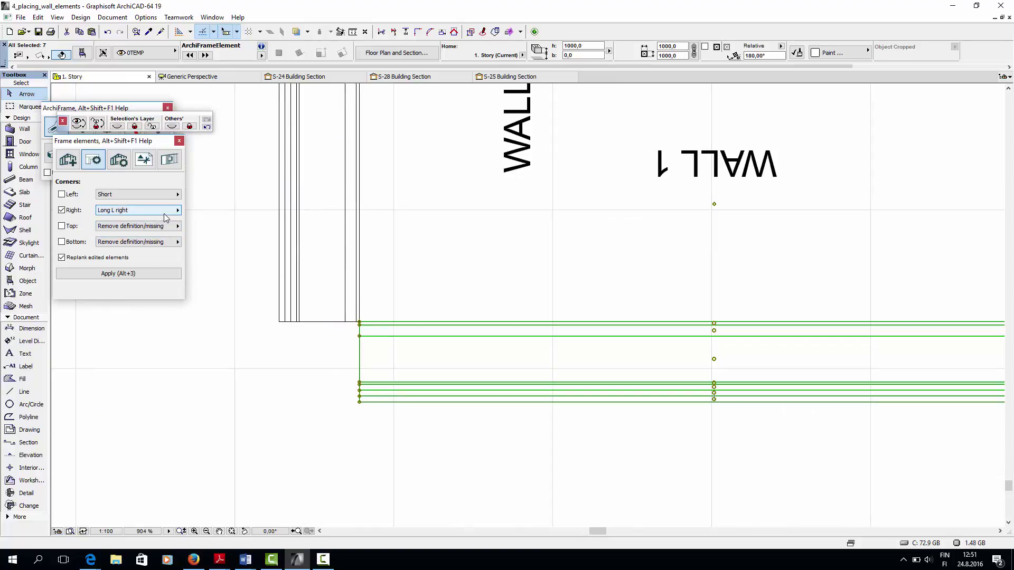
left_click(151, 279)
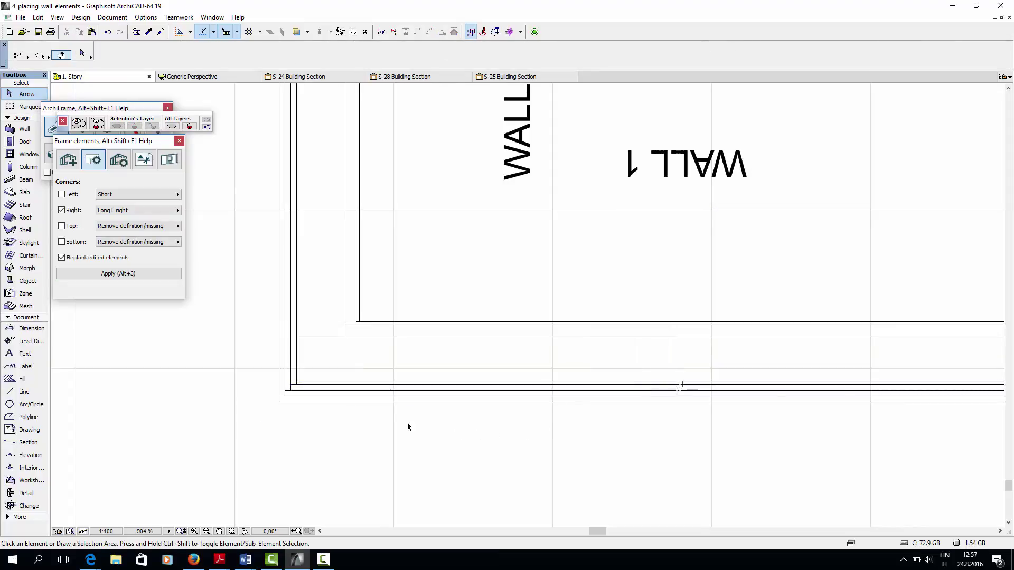
Try stretching a single outer layer of the vertical WALL 1 element past the corner and back again.
left_click(291, 320)
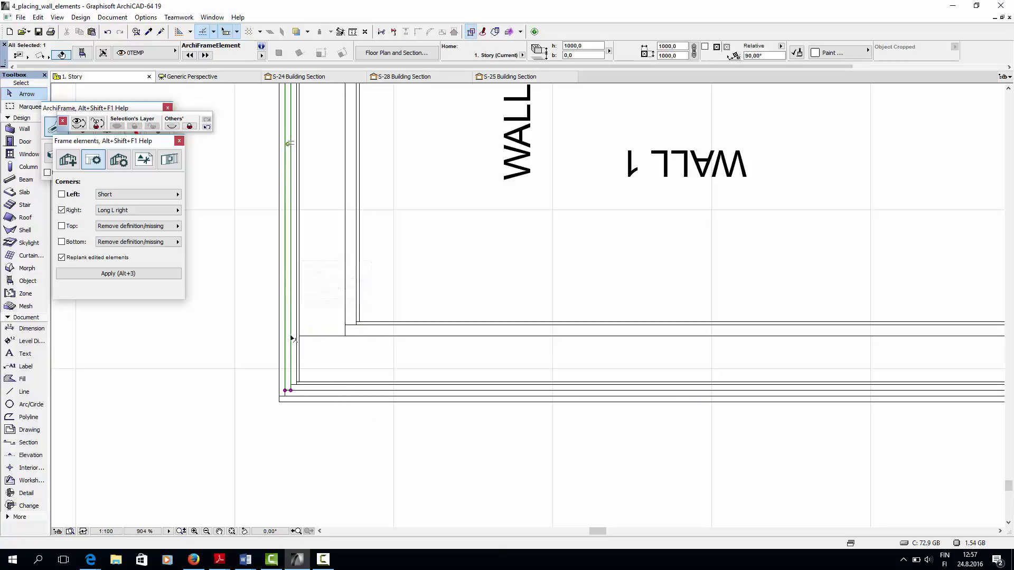
left_click(291, 391)
left_click(290, 414)
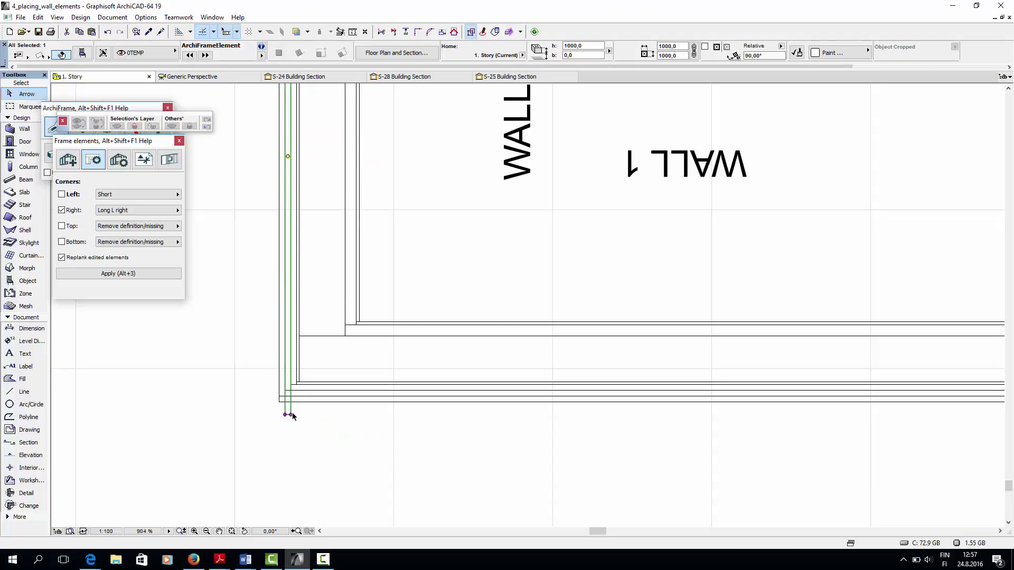
left_click(290, 414)
left_click(290, 387)
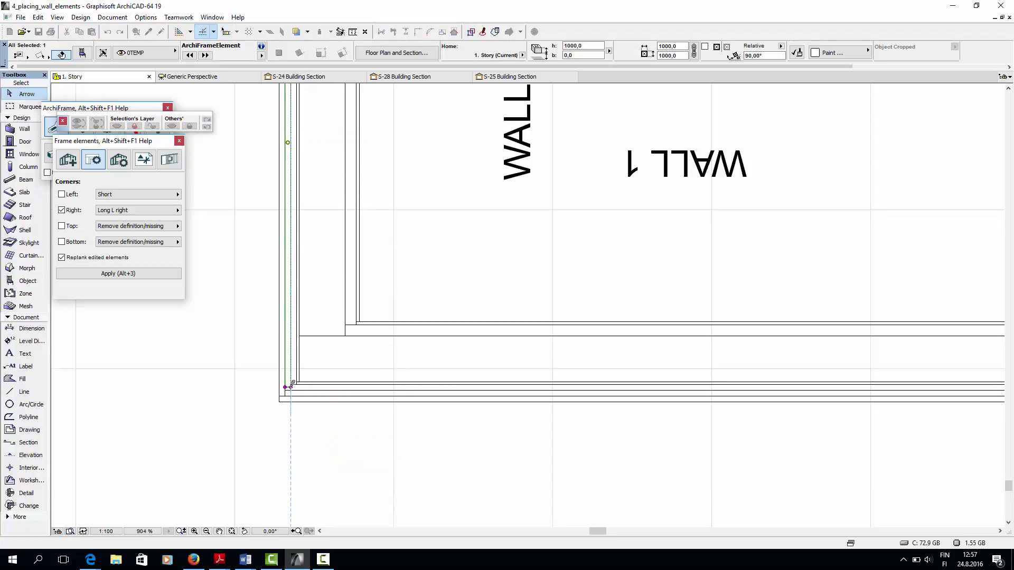
Browse the available right corner types, including Long 3, and view the WALL 1 corner on the 0. break 11 plan.
left_click(158, 210)
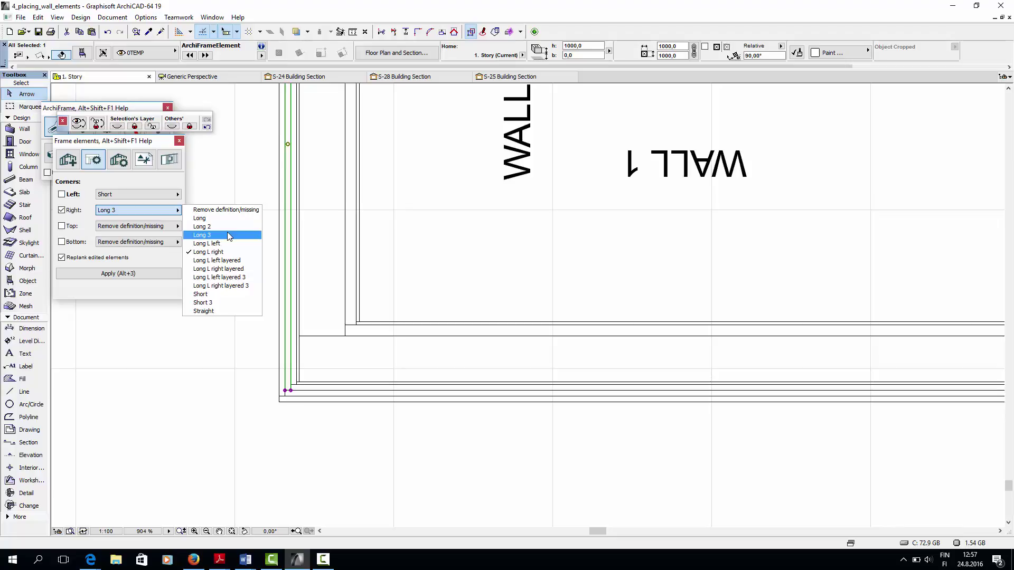
left_click(176, 351)
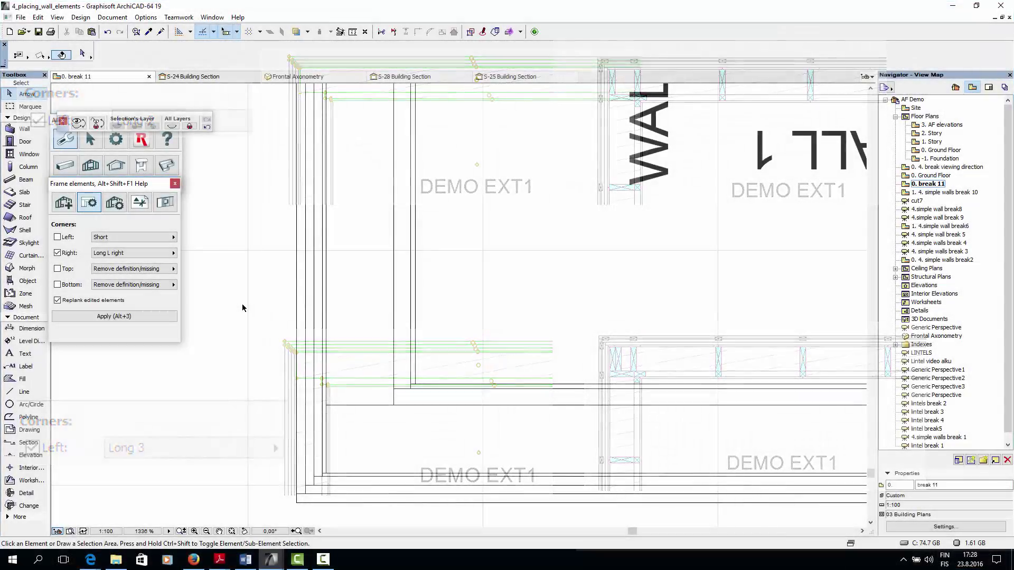
scroll(243, 306, "down", 3)
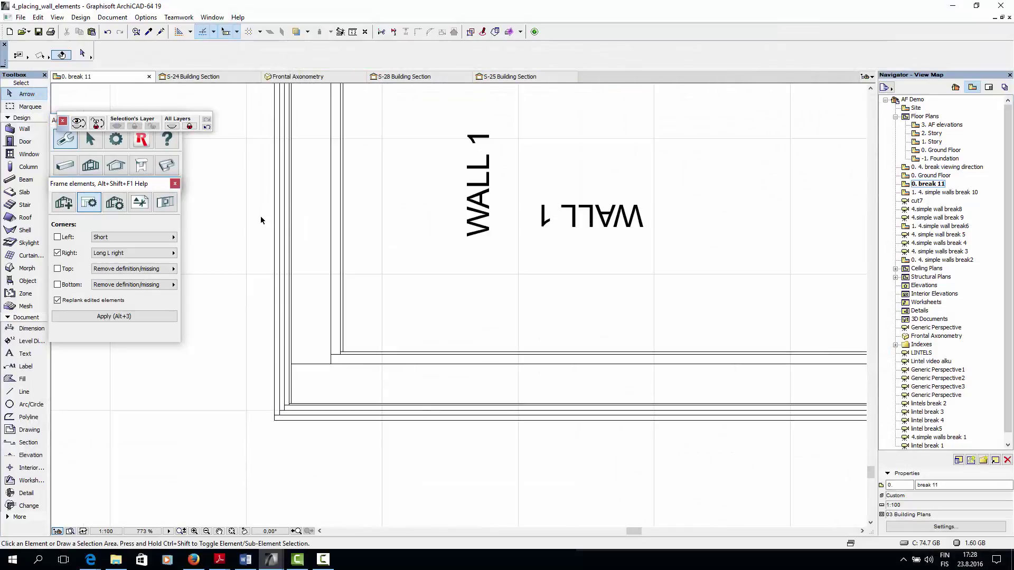
scroll(259, 222, "down", 1)
scroll(262, 241, "down", 1)
middle_click_drag(263, 239, 262, 281)
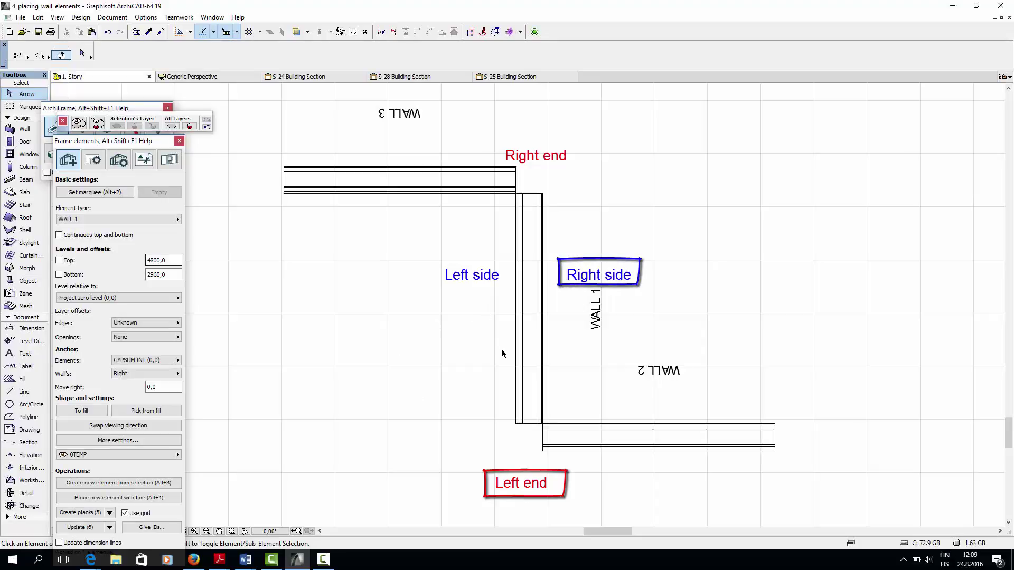
Apply the Long L right corner type to the left end of the vertical WALL 1 element, where it meets WALL 2.
left_click(519, 379)
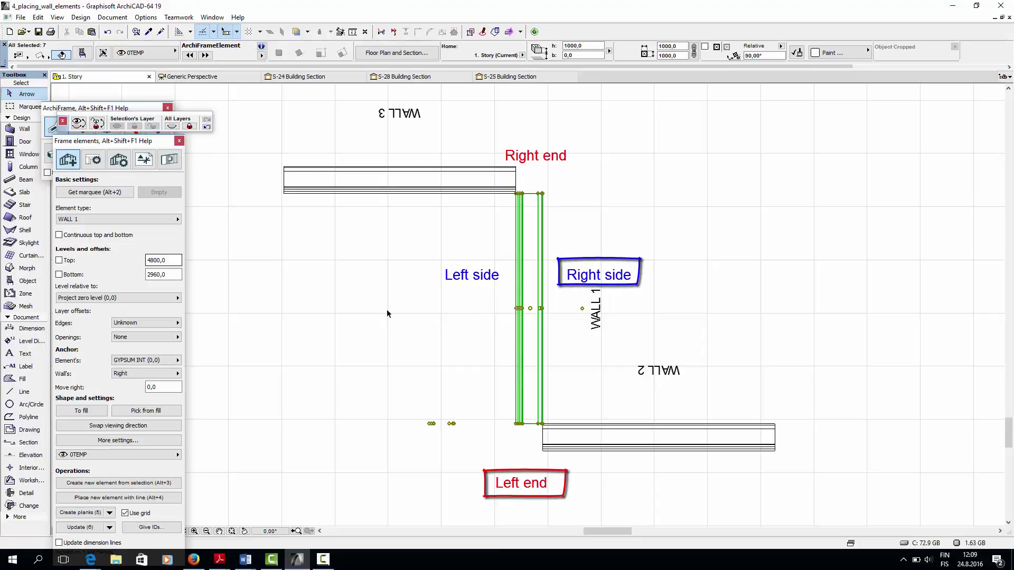
left_click(93, 159)
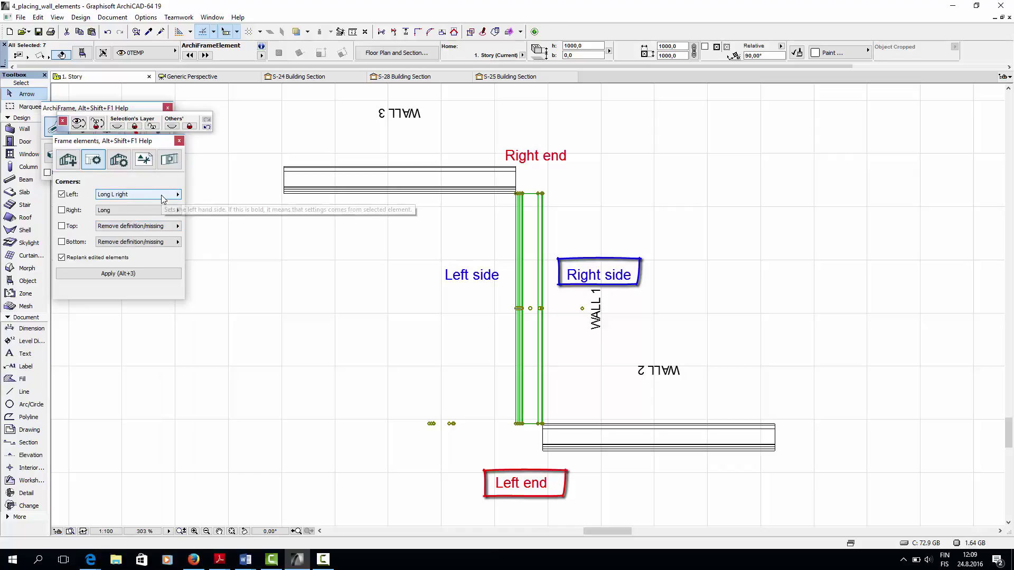
left_click(133, 276)
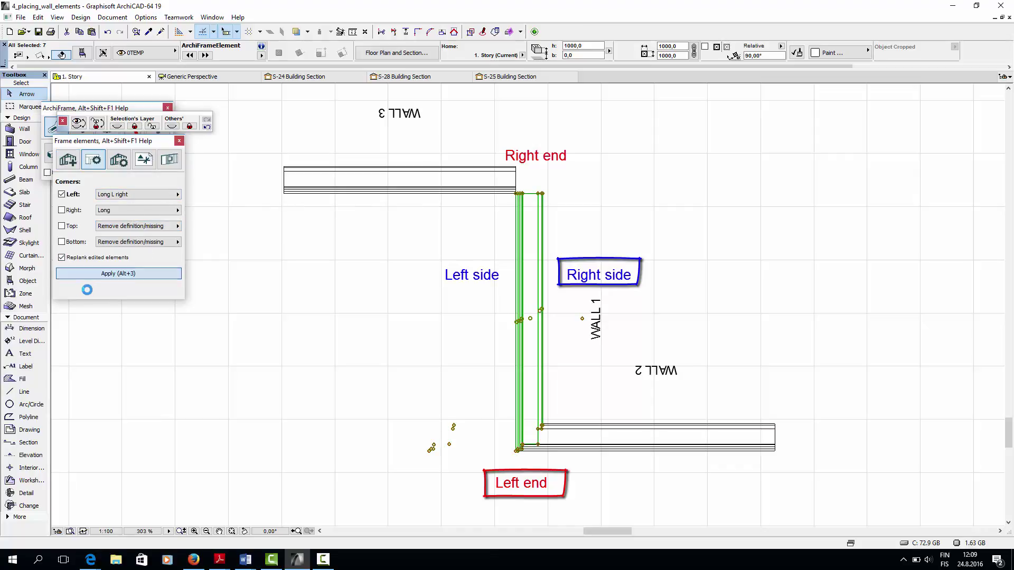
Set WALL 1's right corner type to Long L left and apply it at the end meeting WALL 3.
left_click(104, 212)
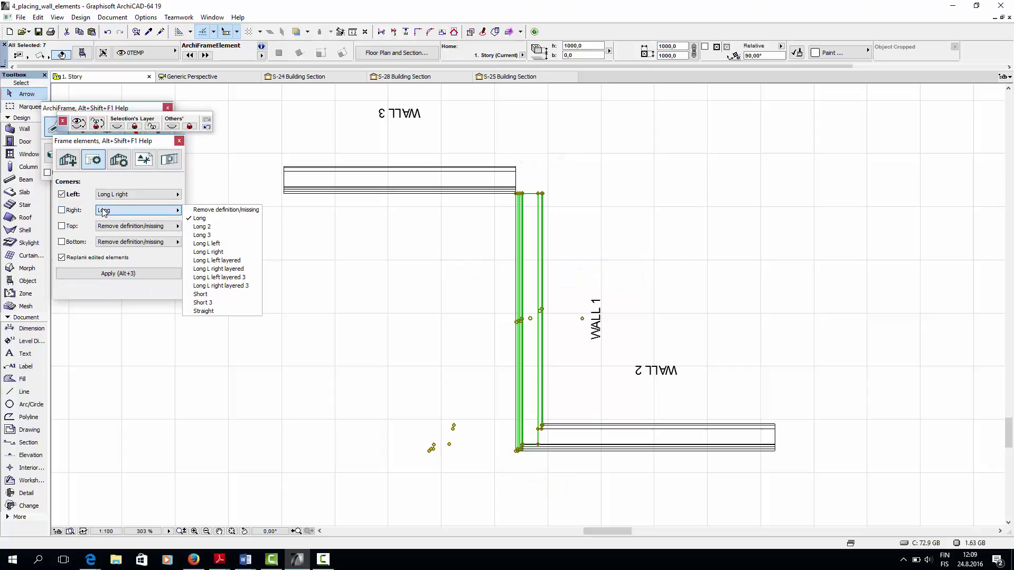
left_click(196, 244)
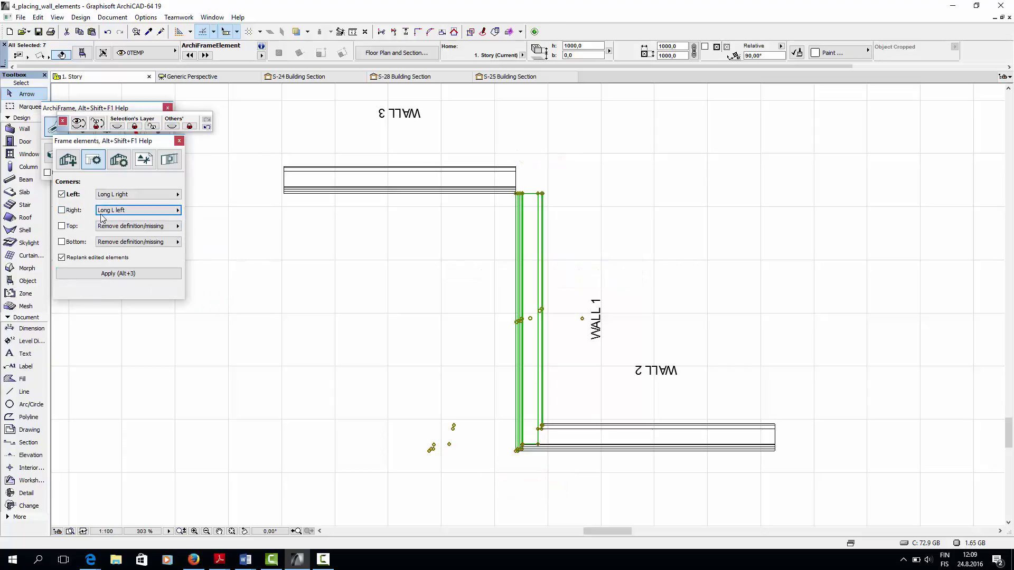
left_click(73, 210)
left_click(118, 274)
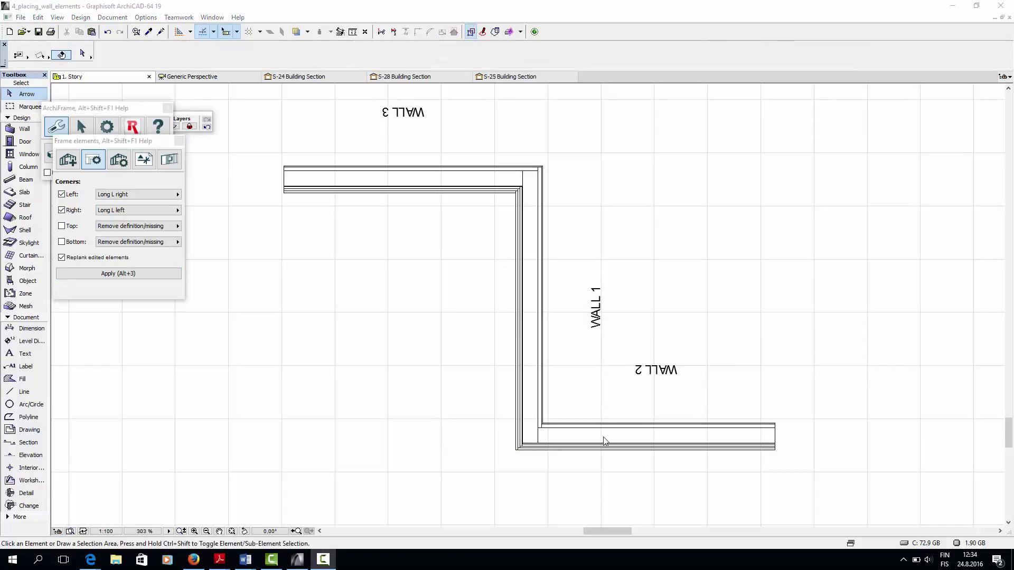
Examine the layer joints at both ends of WALL 1, where it meets WALL 2 and WALL 3.
scroll(574, 446, "up", 5)
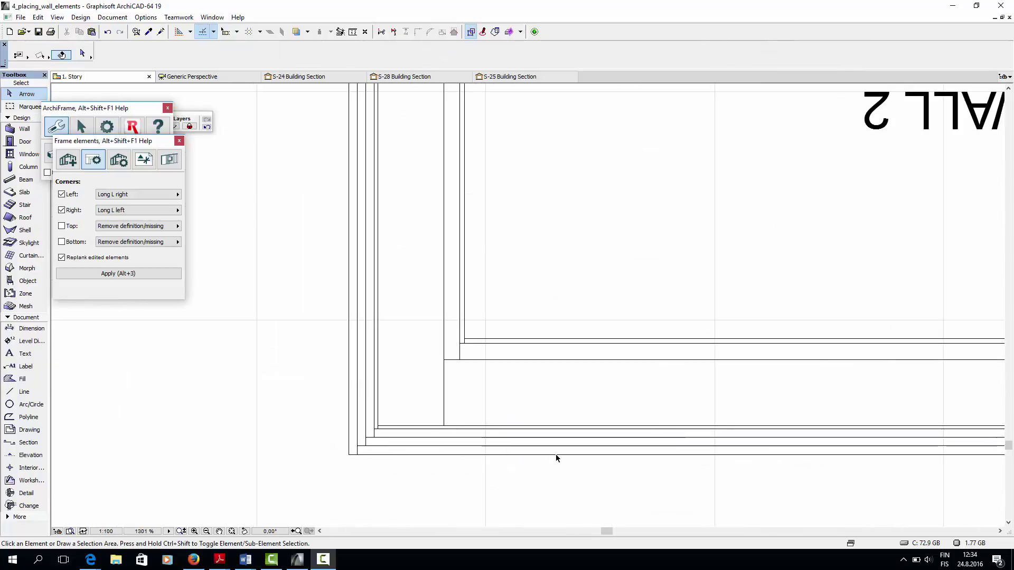
scroll(477, 158, "down", 3)
middle_click_drag(479, 117, 559, 435)
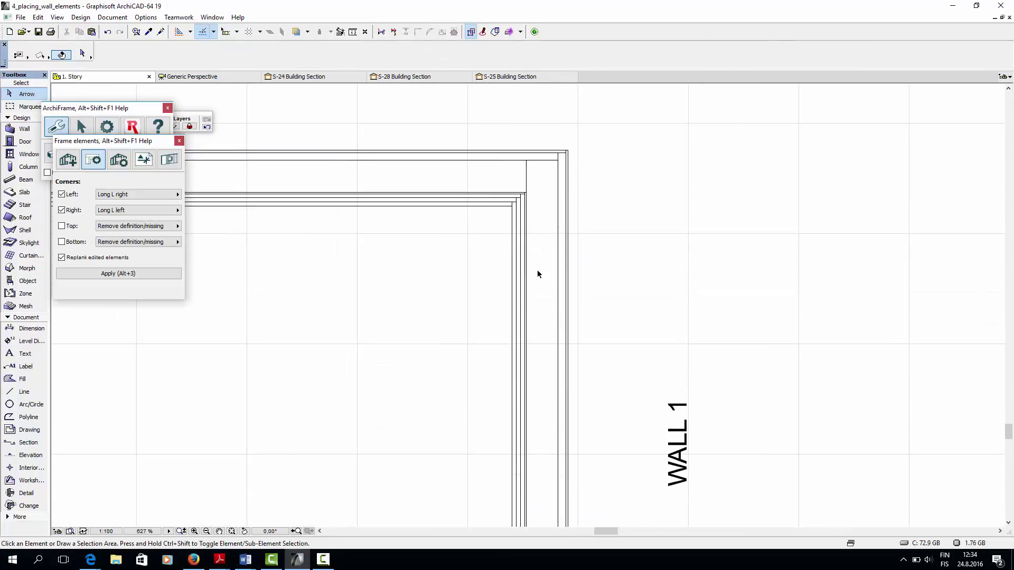
scroll(525, 164, "up", 2)
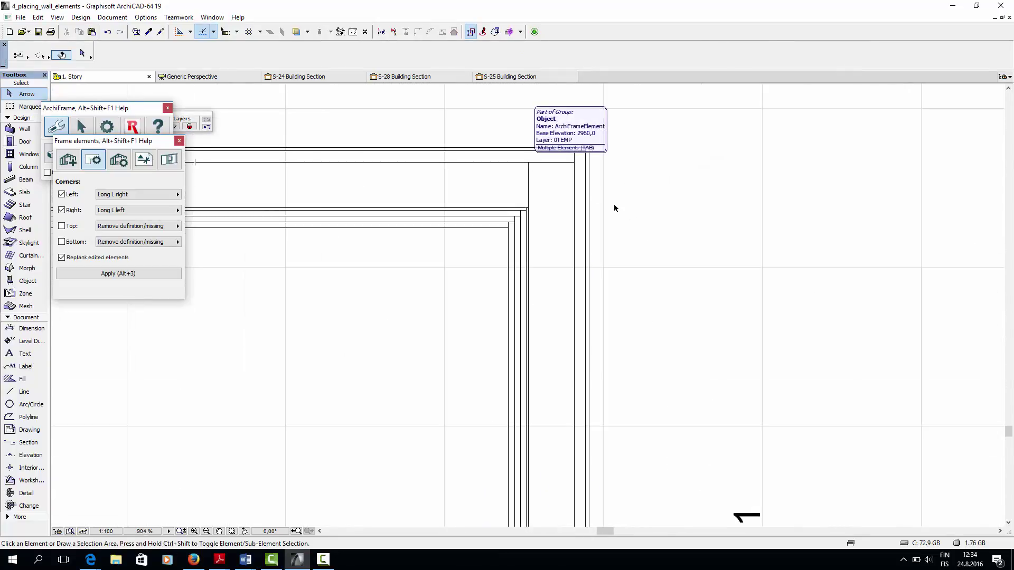
scroll(663, 232, "down", 4)
scroll(718, 449, "up", 1)
scroll(660, 391, "down", 2)
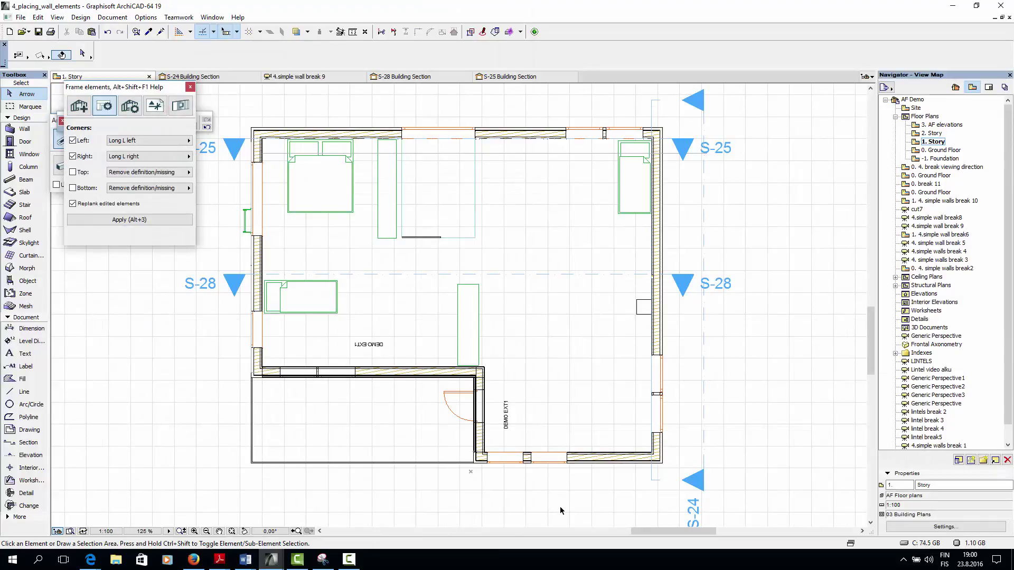
Apply only the Long right corner type to the short vertical DEMO EXT1 wall element beside the door on the 1. Story plan.
scroll(491, 401, "up", 5)
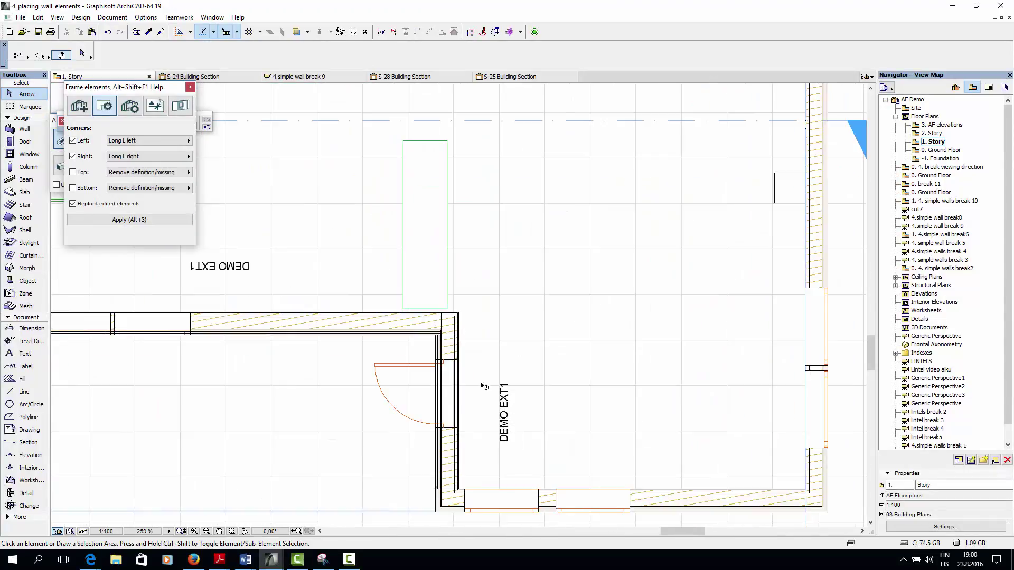
left_click(459, 340)
scroll(349, 434, "down", 1)
scroll(350, 433, "down", 2)
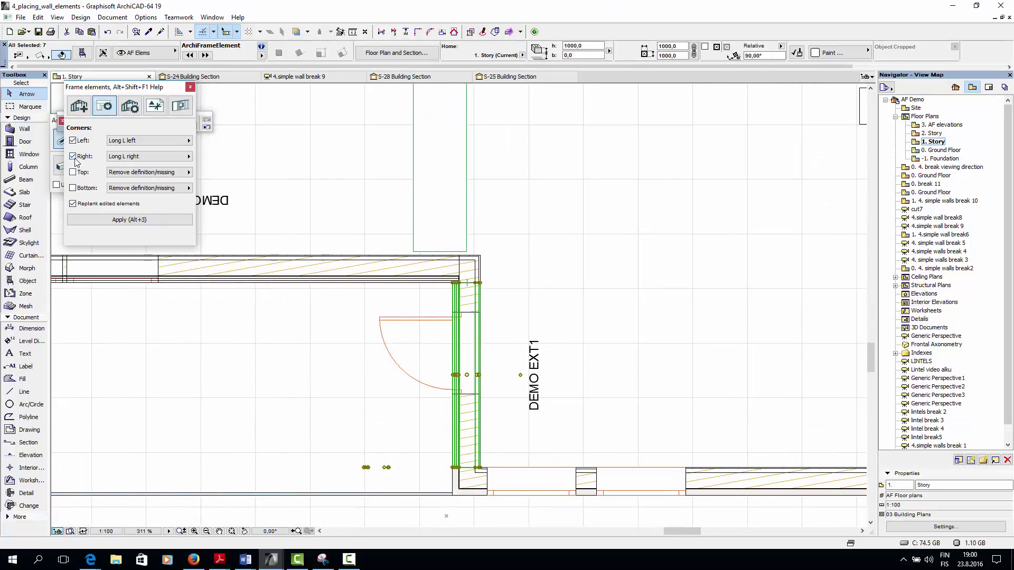
left_click(73, 140)
left_click(147, 156)
left_click(210, 165)
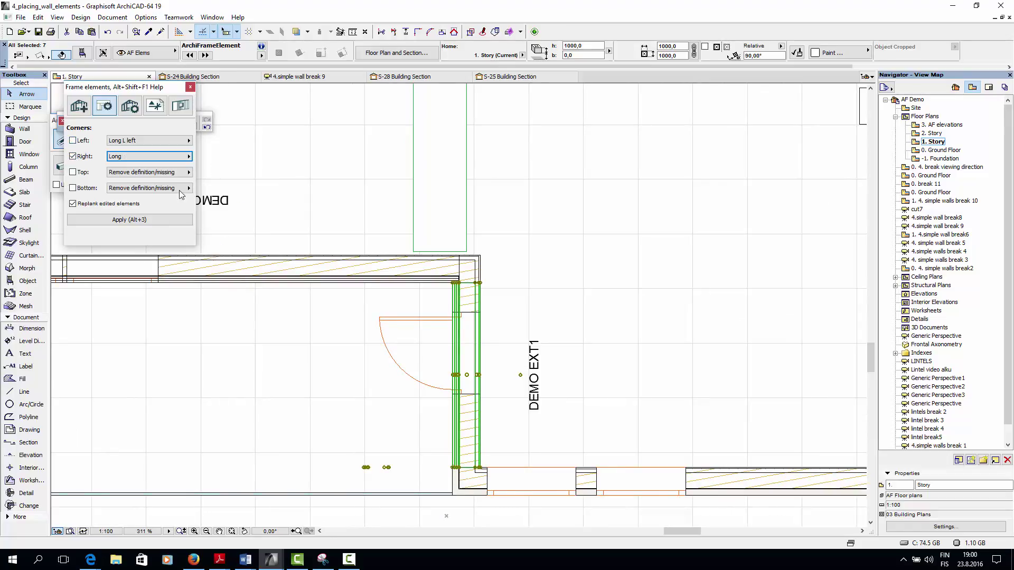
left_click(129, 221)
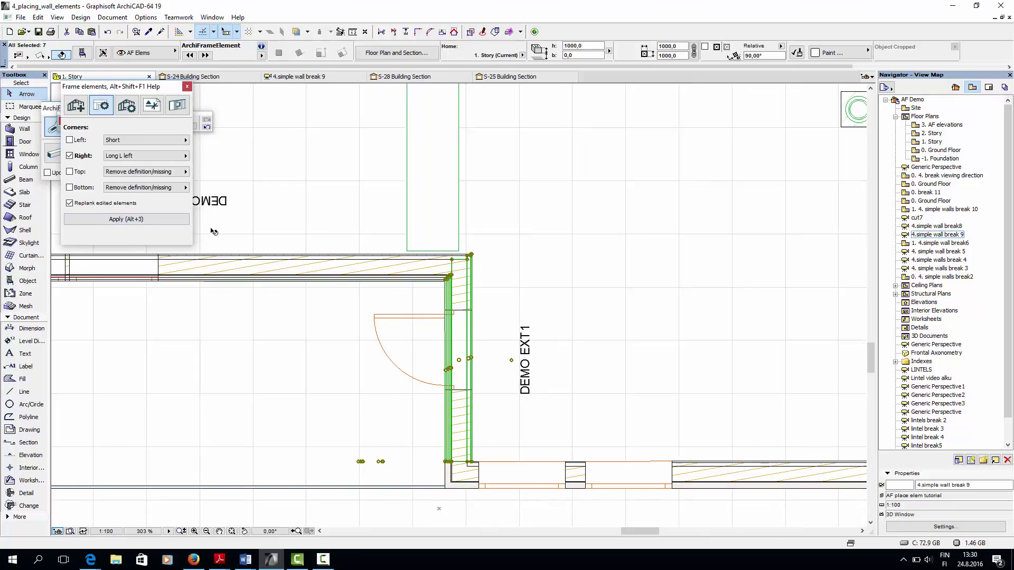
scroll(401, 254, "up", 3)
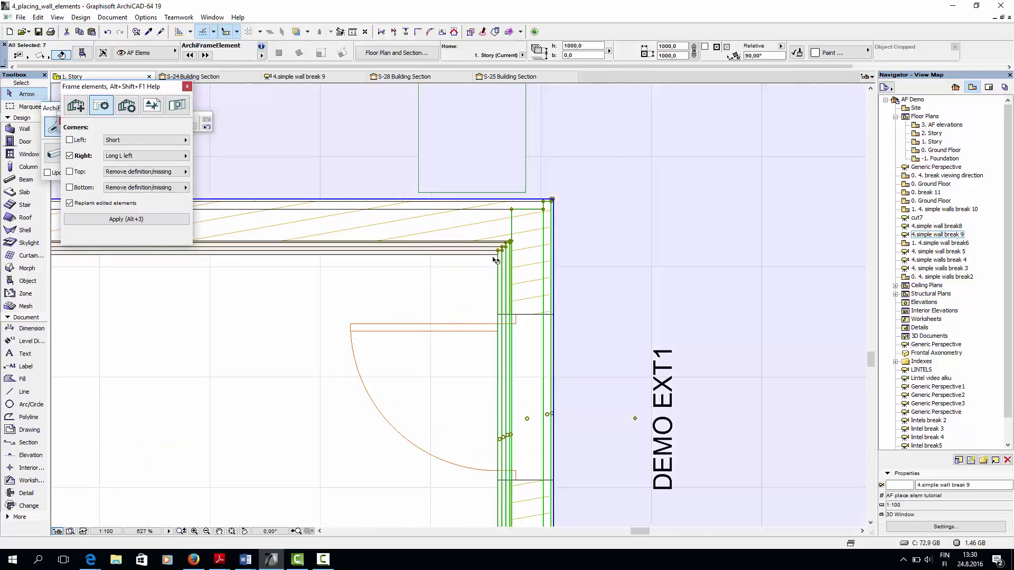
scroll(495, 260, "up", 3)
scroll(496, 271, "down", 5)
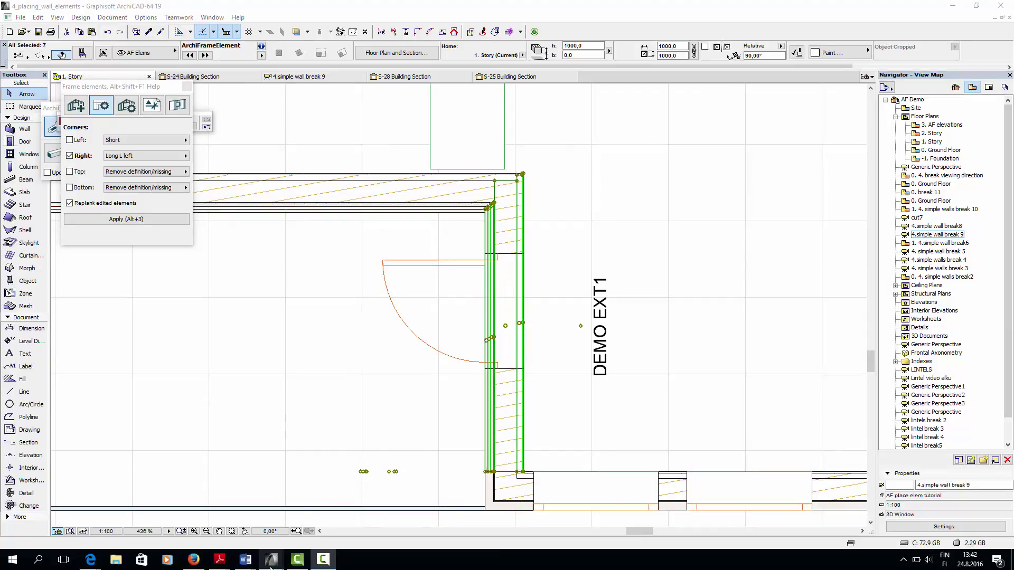
Switch to the demotalo31_valmis project and examine its finished wall and roof framing in 3D from several sides.
mouse_move(270, 561)
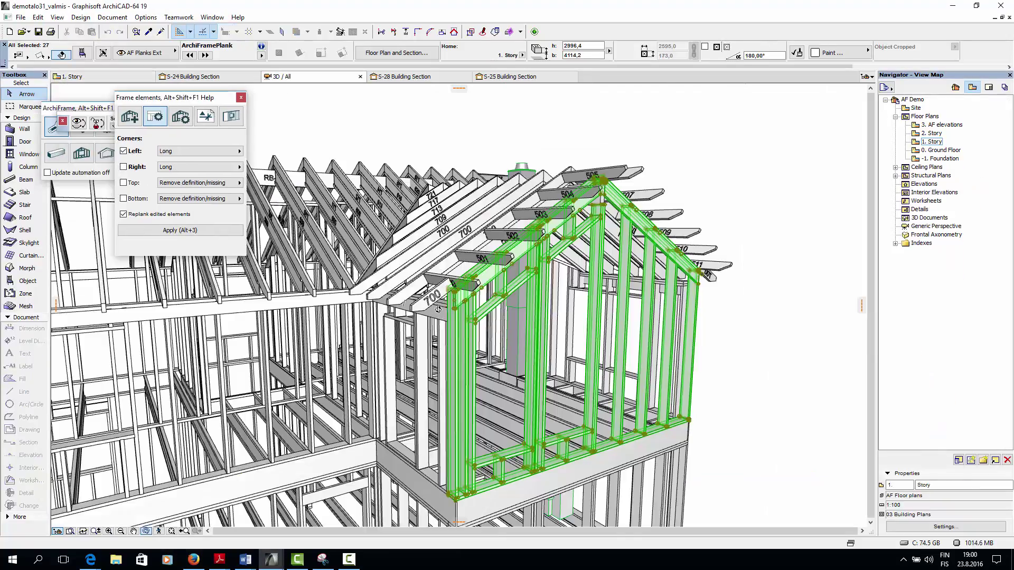
middle_click_drag(475, 274, 461, 329, "shift")
scroll(461, 328, "down", 5)
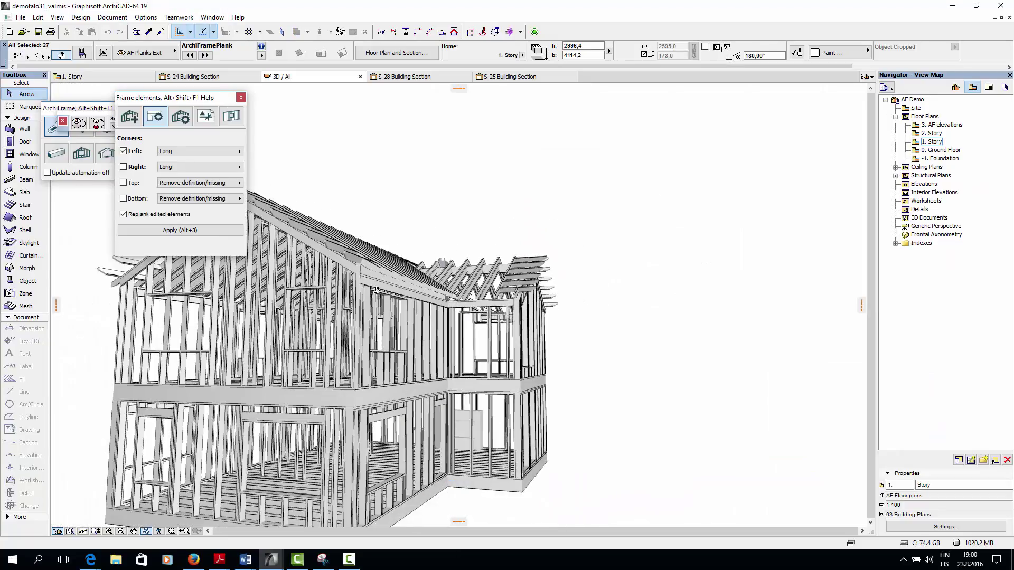
scroll(373, 332, "up", 6)
scroll(373, 333, "down", 4)
scroll(250, 385, "up", 5)
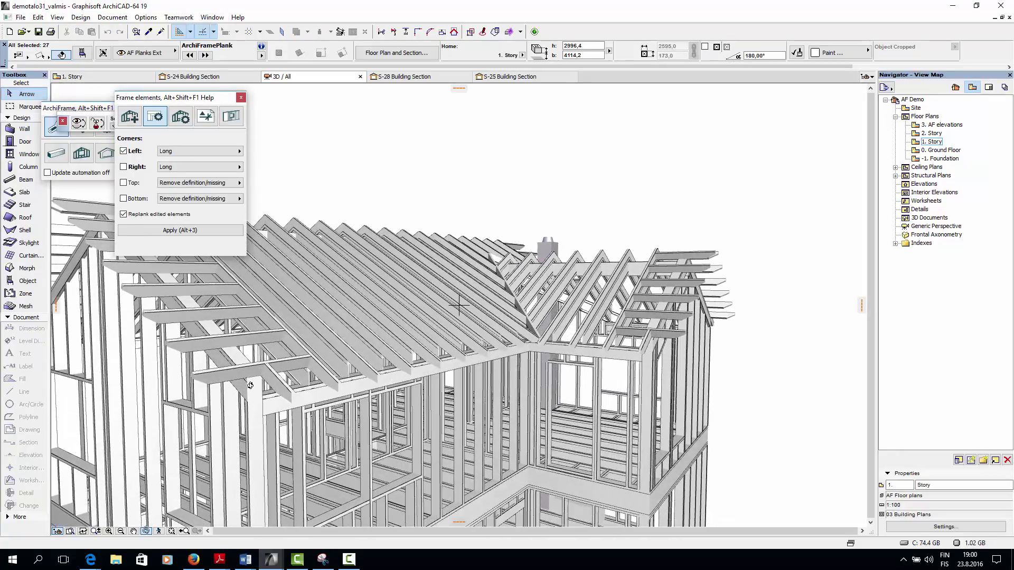
key("Escape")
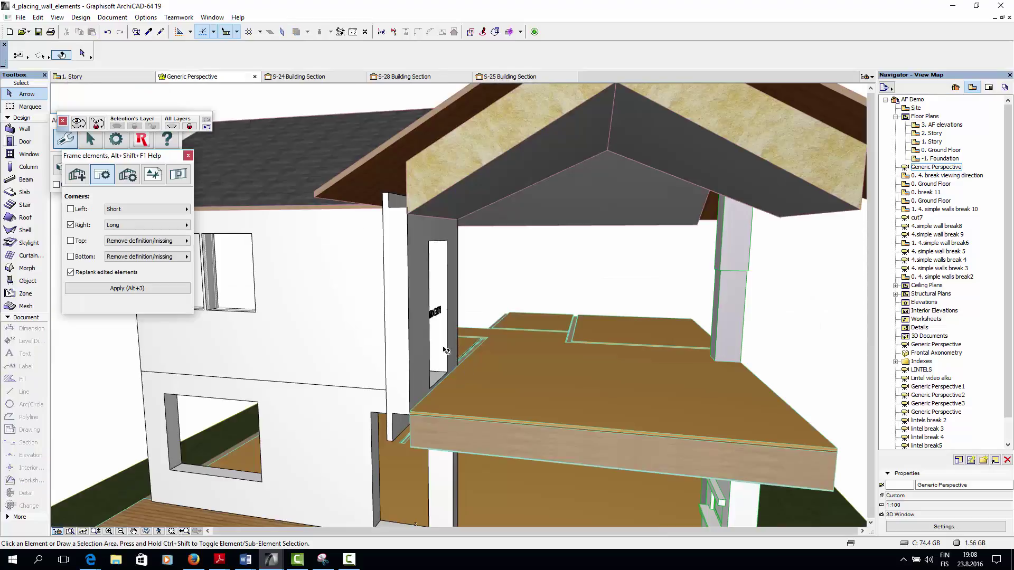
Select the upper-storey door wall element in the 4_placing_wall_elements 3D perspective and examine its corners from inside and outside the house.
left_click(393, 230)
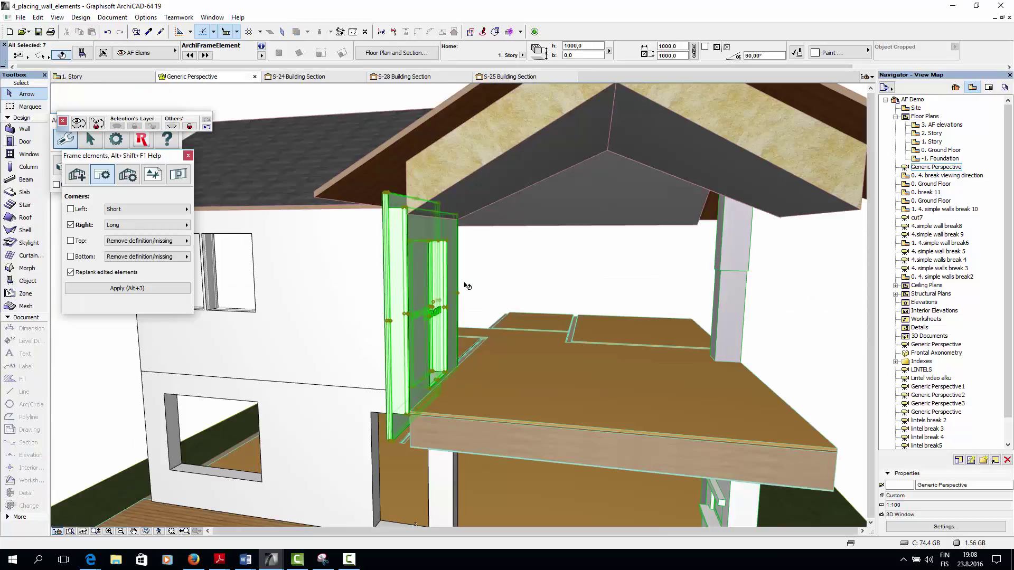
middle_click_drag(482, 284, 559, 337, "shift")
scroll(500, 370, "up", 3)
middle_click_drag(500, 370, 392, 350, "shift")
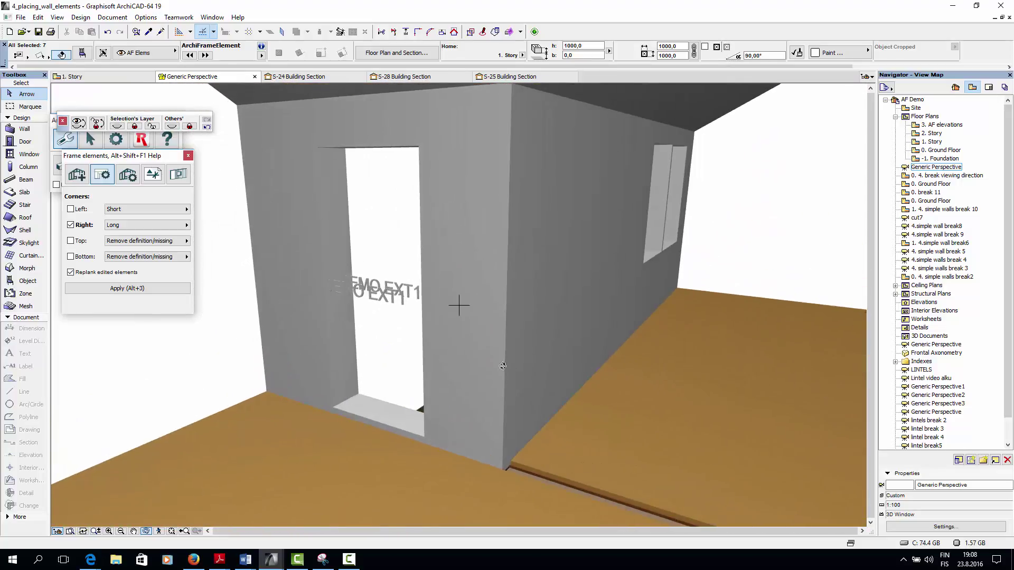
middle_click_drag(501, 368, 500, 395, "shift")
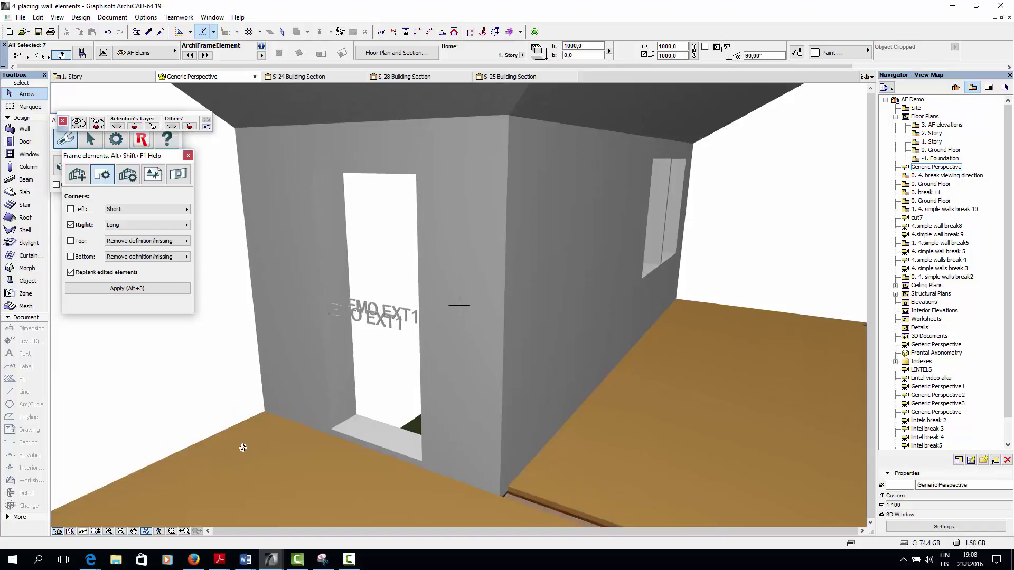
middle_click_drag(225, 453, 465, 432, "shift")
scroll(466, 432, "down", 10)
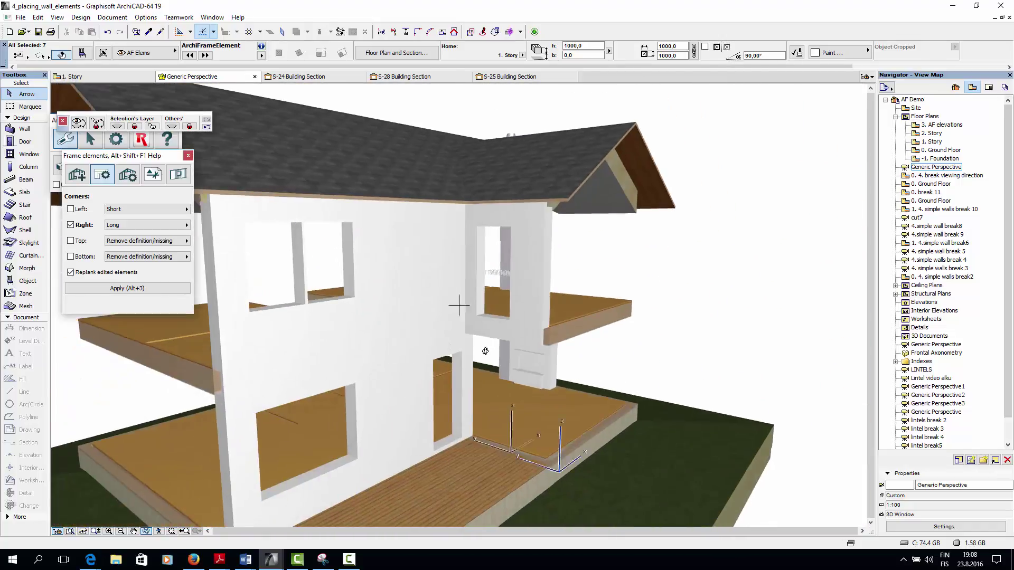
scroll(485, 368, "down", 2)
middle_click_drag(504, 398, 528, 399, "shift")
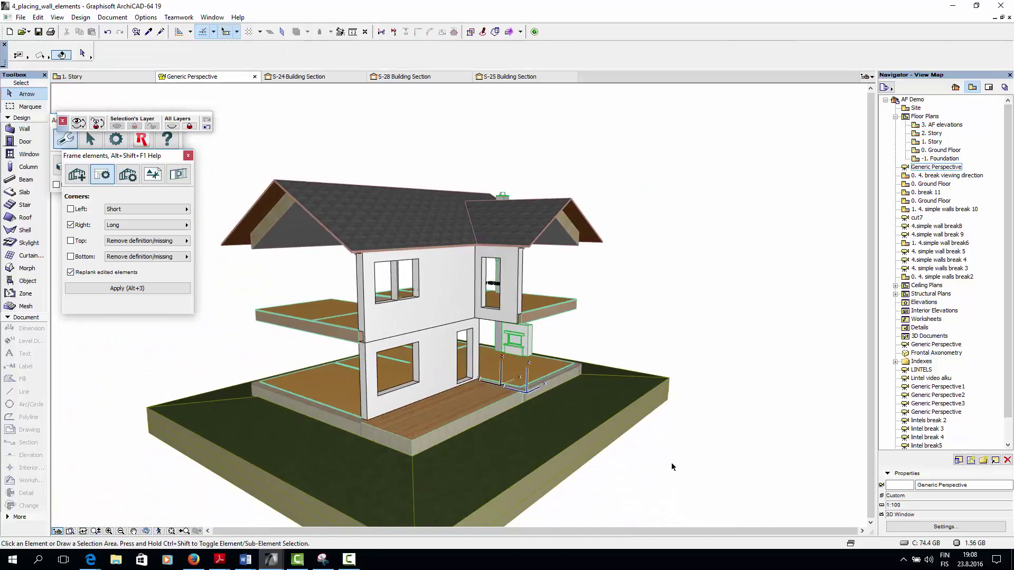